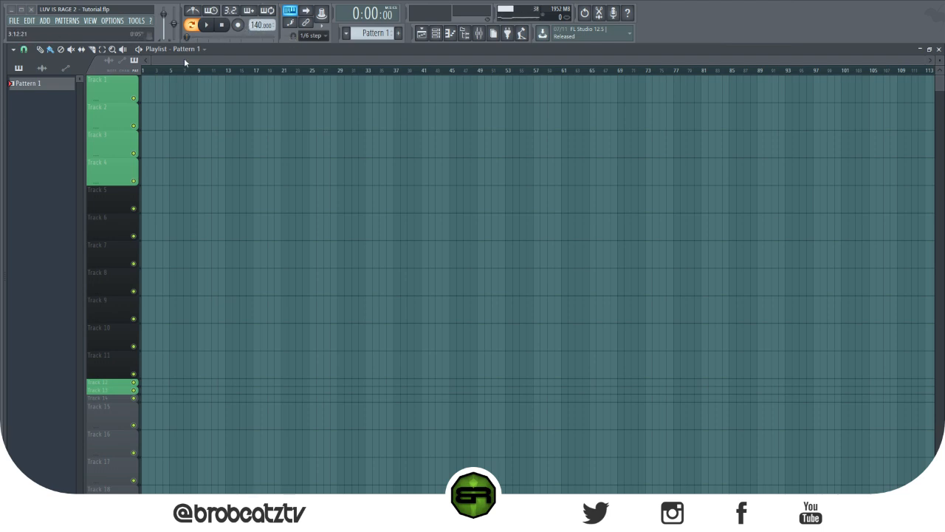
Show the channel rack, move it over the playlist and open the Pad channel's piano roll.
click(436, 33)
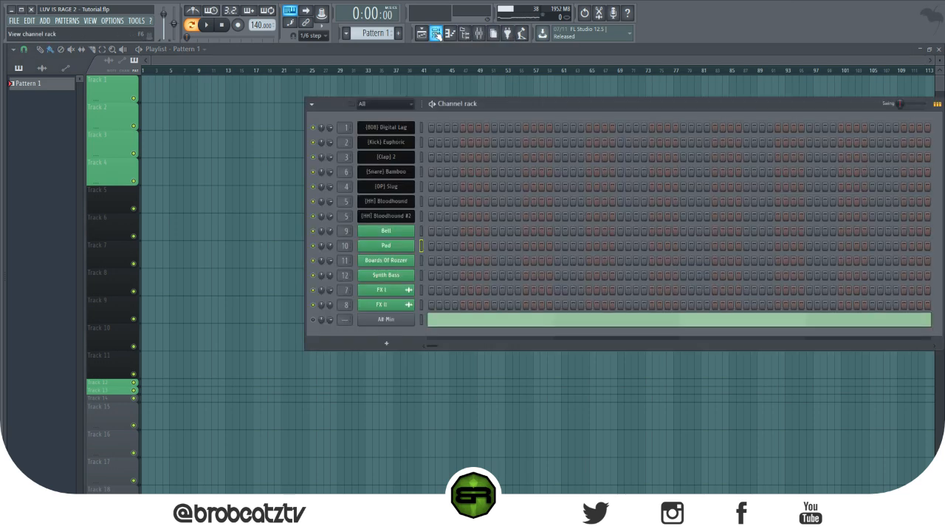
drag(458, 110, 310, 121)
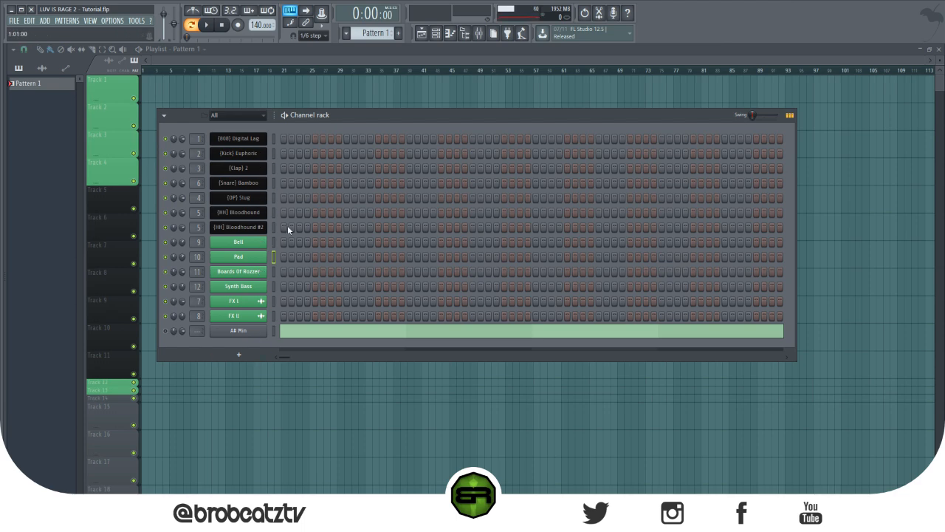
right_click(252, 257)
click(193, 263)
right_click(252, 256)
click(295, 260)
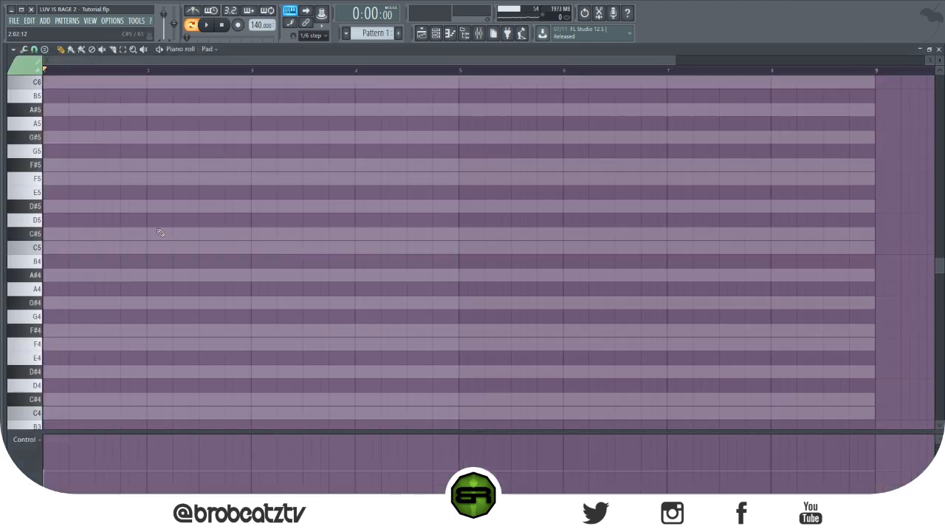
scroll(159, 230, down, 2)
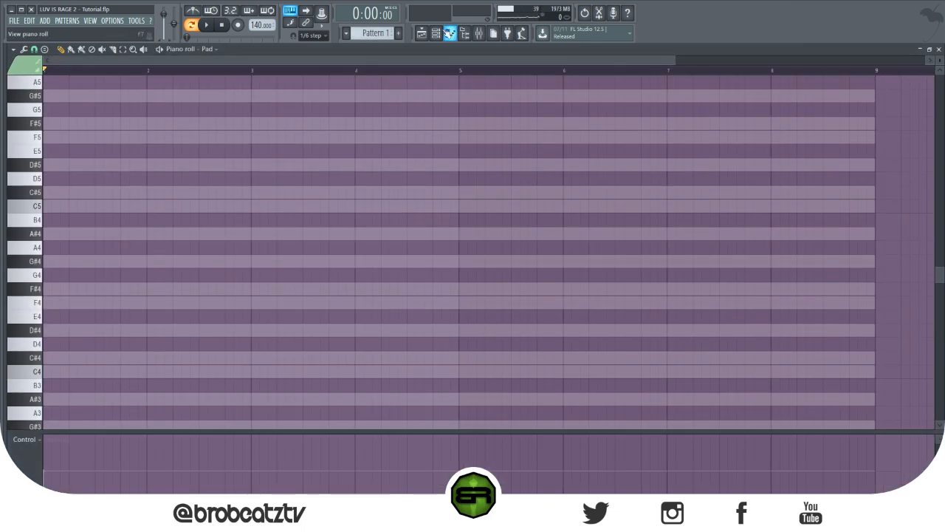
click(440, 35)
click(440, 35)
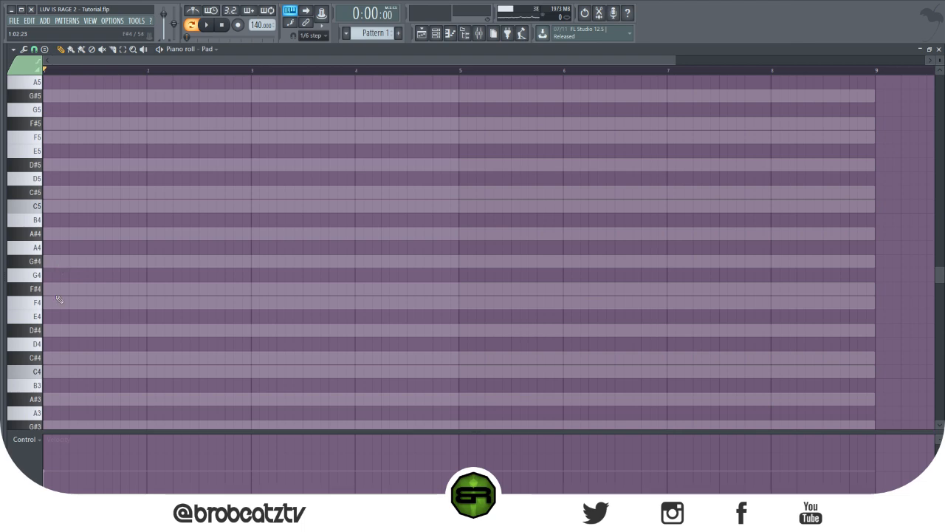
Place short C#5, C5, F#5 and F5 notes in bar 1, duplicate them into bar 2 and play the phrase.
scroll(65, 237, up, 1)
click(48, 234)
click(74, 247)
click(100, 164)
click(126, 178)
drag(166, 268, 42, 130)
drag(49, 234, 152, 234)
ctrl+click(158, 213)
key(space)
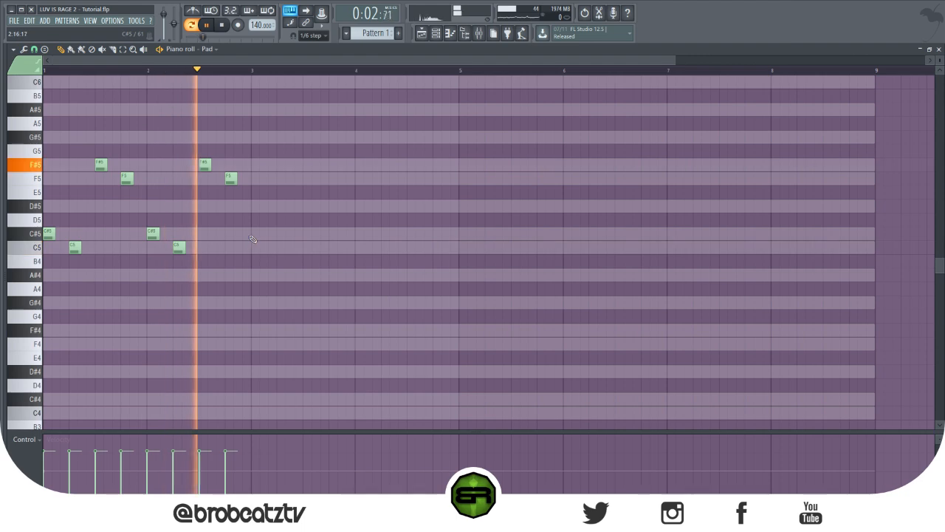
key(space)
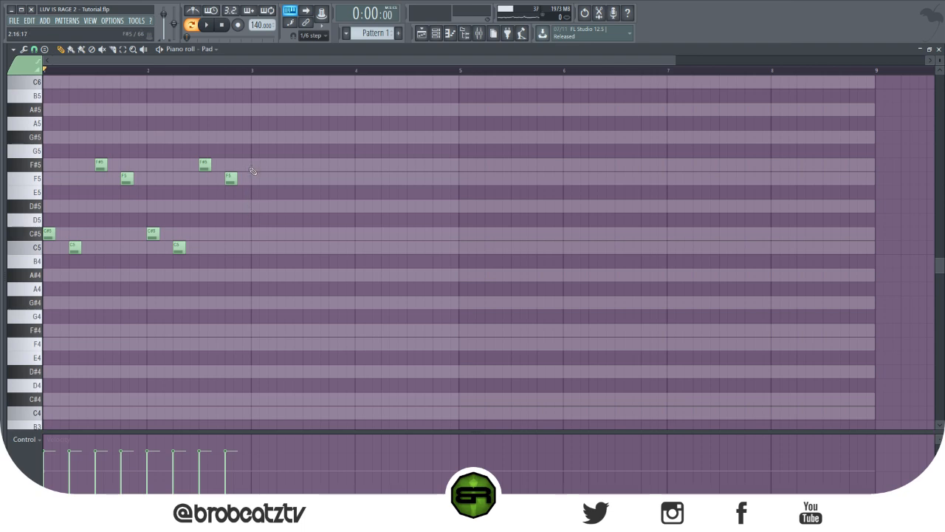
Delete all the short notes in bars 1 and 2.
right_click(204, 164)
right_click(127, 178)
right_click(100, 164)
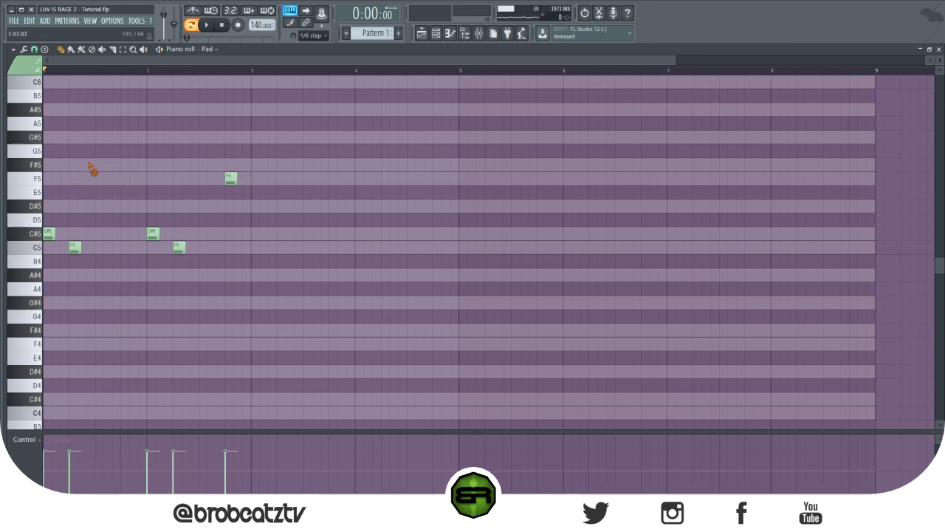
right_click(231, 178)
right_click(178, 248)
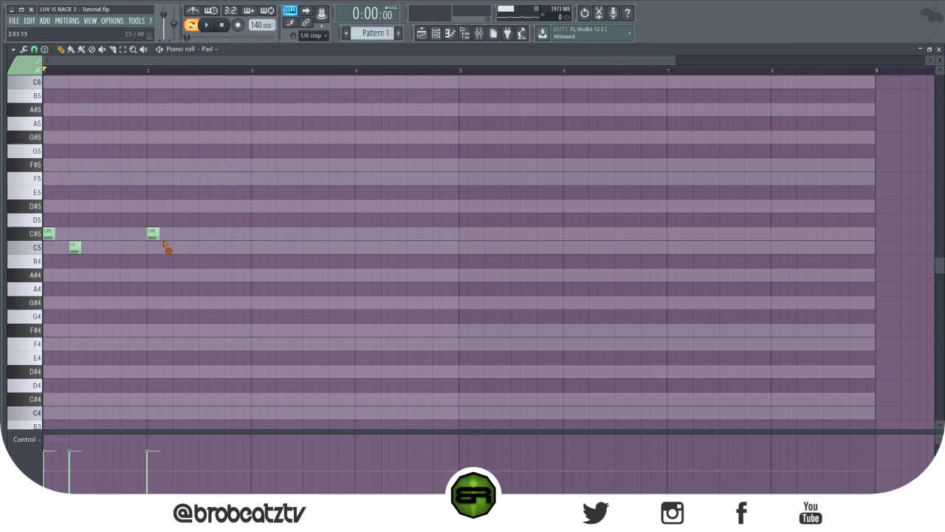
right_click(152, 233)
right_click(49, 234)
right_click(75, 248)
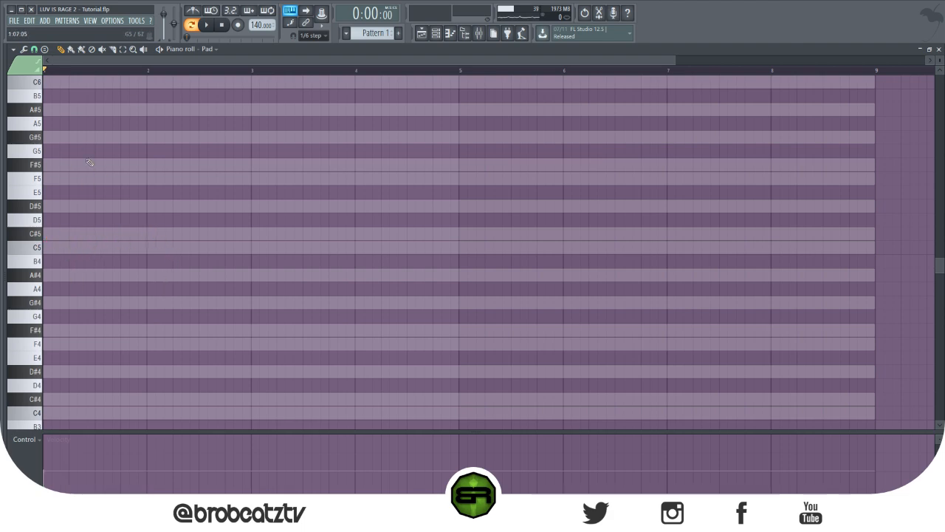
drag(121, 279, 36, 240)
drag(130, 234, 37, 283)
drag(114, 212, 44, 159)
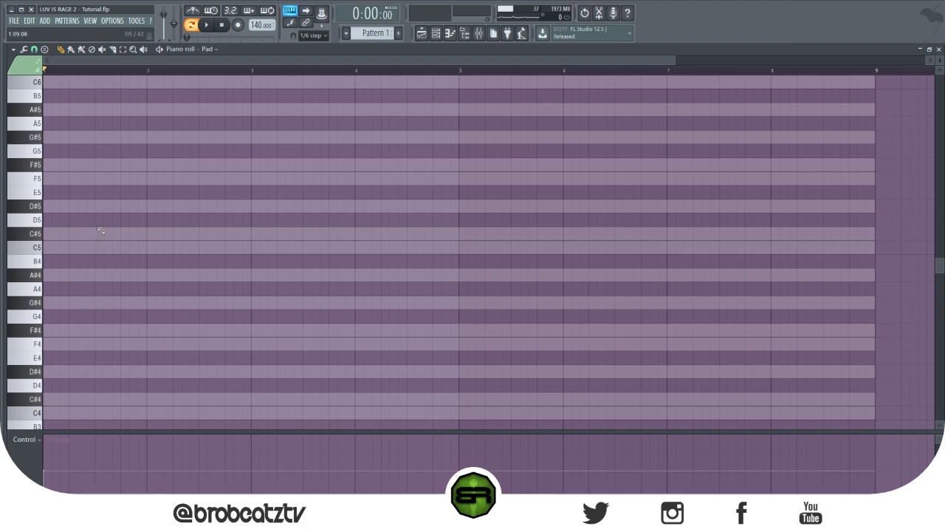
scroll(96, 232, up, 2)
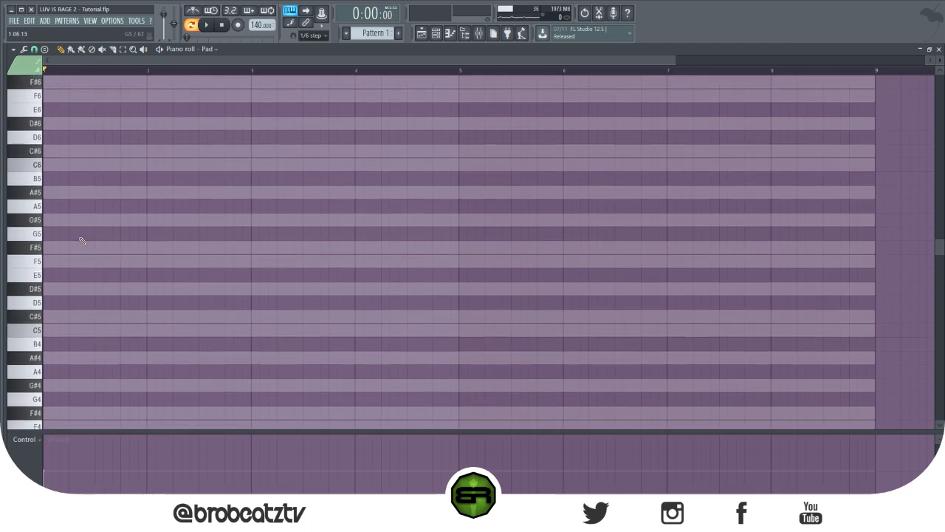
drag(89, 267, 41, 255)
drag(68, 267, 31, 199)
Draw a one-bar F#5 note in bar 1 and a one-bar F5 note in bar 2.
click(47, 247)
drag(53, 251, 148, 254)
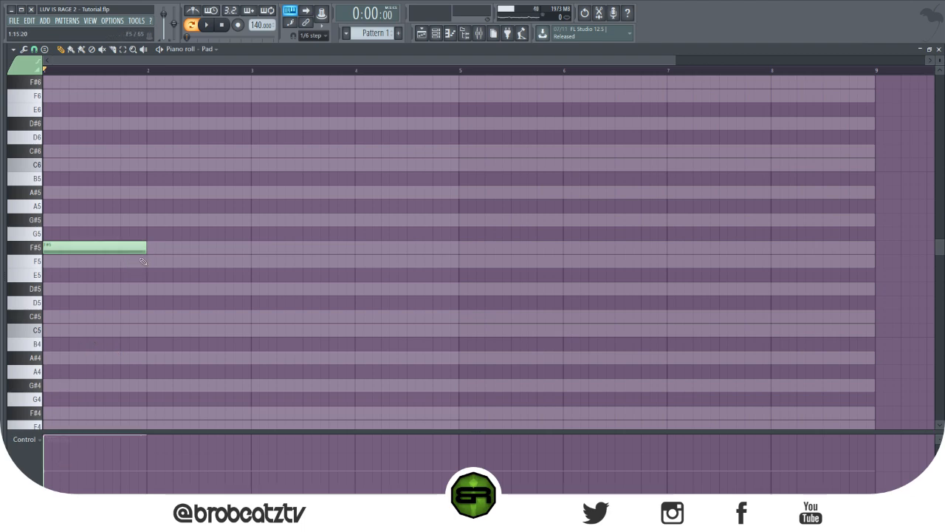
key(space)
key(space)
click(144, 261)
drag(164, 261, 169, 261)
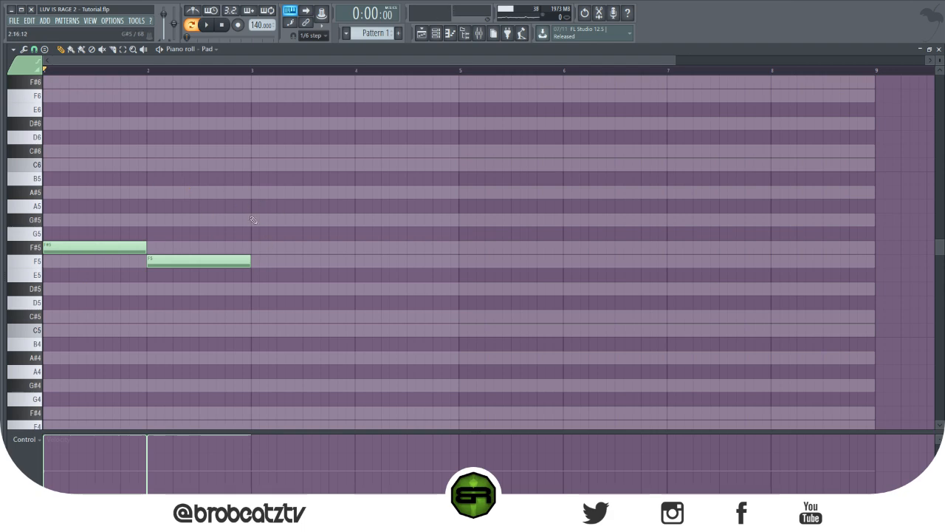
Add one-bar A#5 and G#5 notes in bars 3 and 4 while the melody plays.
key(space)
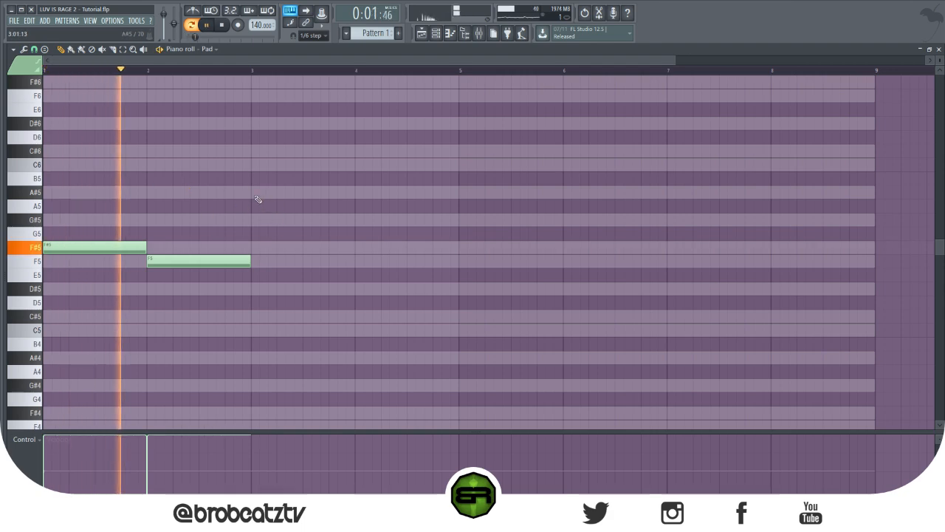
click(256, 193)
click(353, 219)
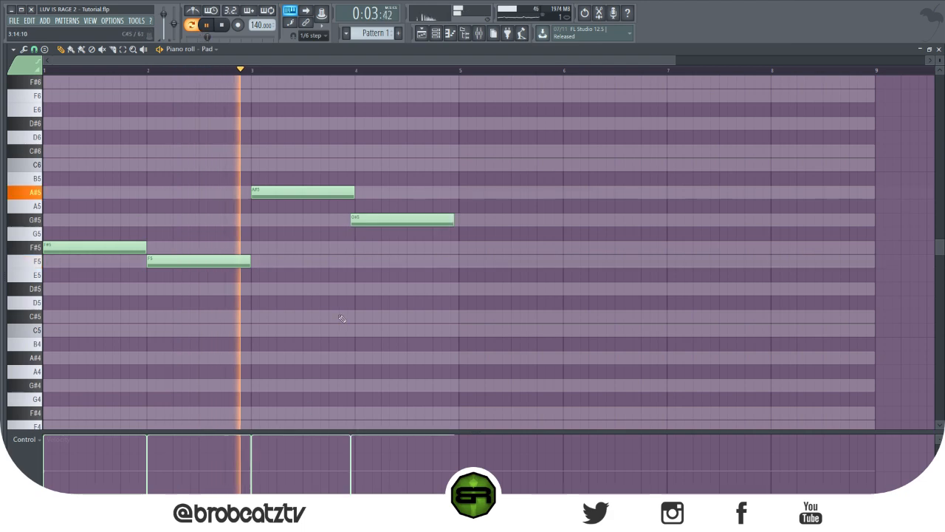
drag(362, 220, 377, 222)
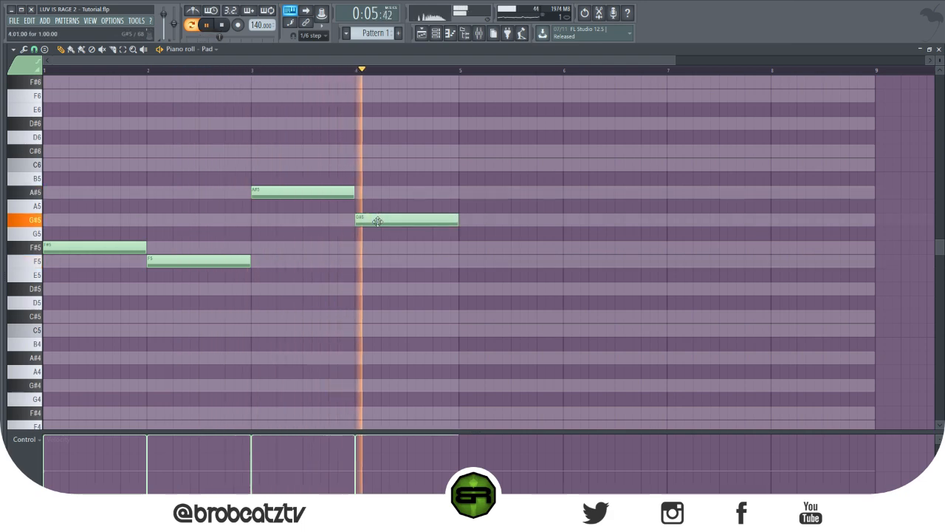
key(space)
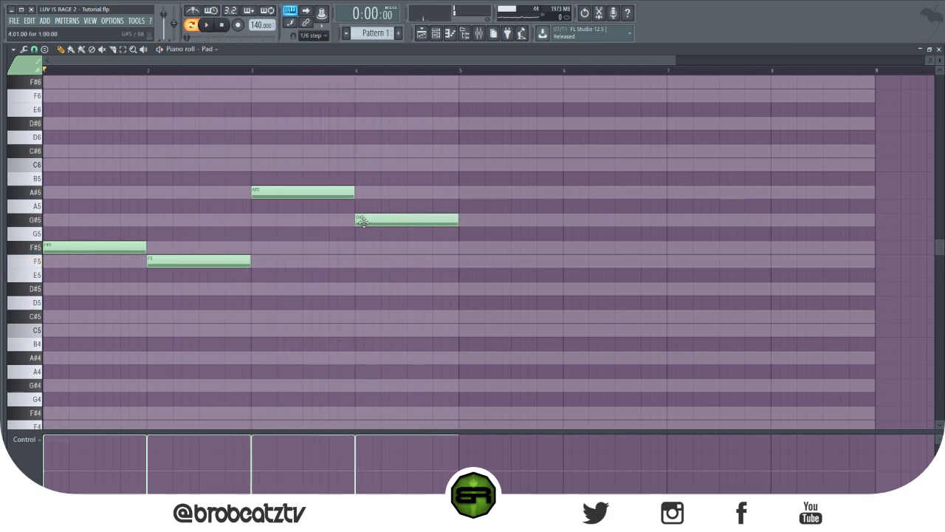
Try the melody as C#5, C5, F#5 and F5 across bars 1 to 4 and play it.
drag(313, 195, 314, 248)
right_click(314, 250)
right_click(371, 221)
drag(101, 242, 201, 332)
key(ctrl+d)
key(ctrl+a)
drag(108, 315, 314, 235)
key(space)
key(ctrl+d)
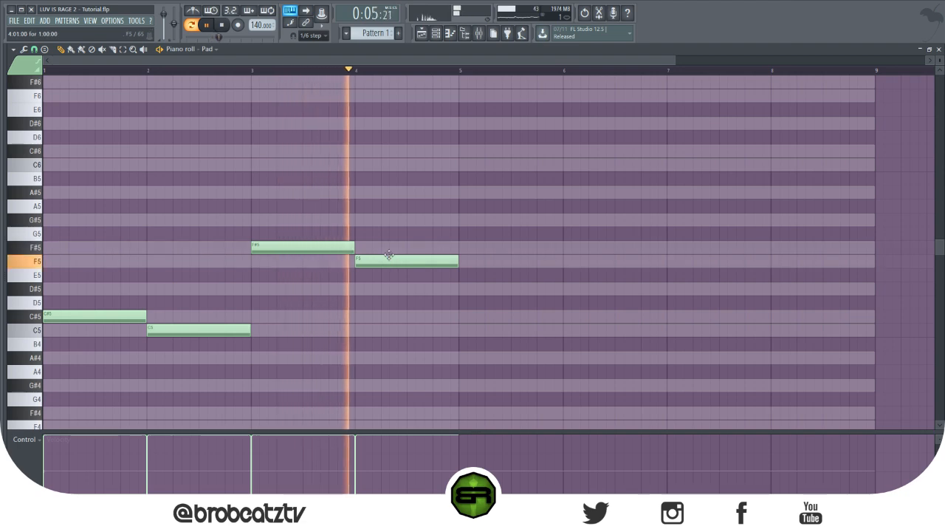
key(space)
Move the four melody notes back up to F#5, F5, A#5 and G#5 in bars 1 to 4.
drag(209, 306, 83, 236)
drag(278, 200, 402, 298)
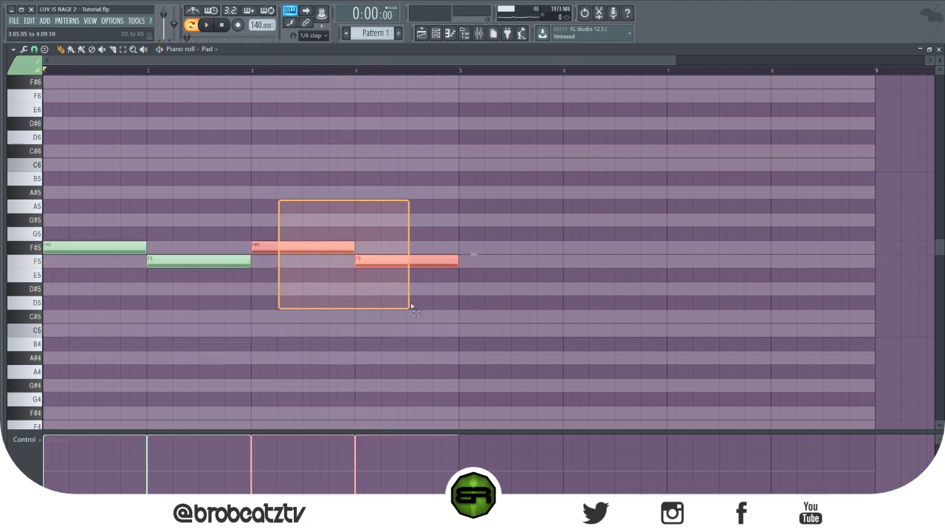
drag(391, 261, 388, 224)
ctrl+click(393, 240)
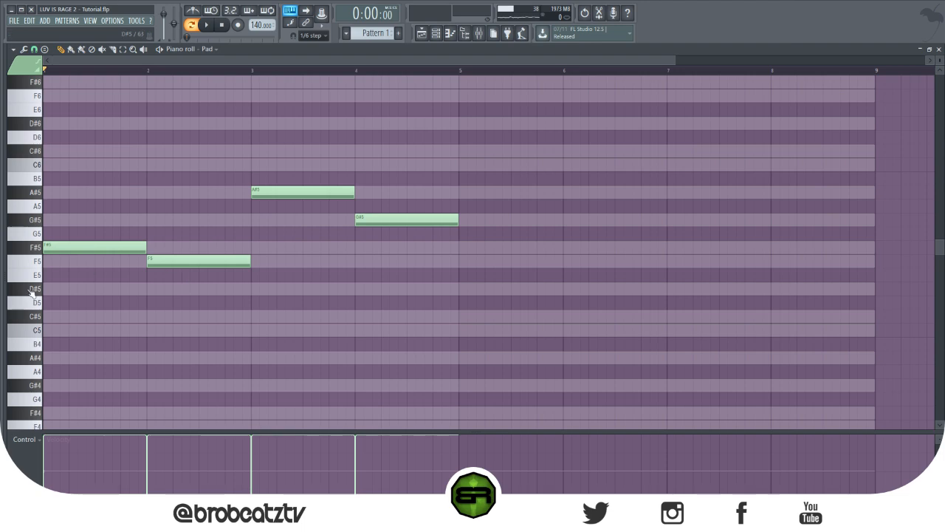
Play the melody, lengthen the A#5 note by one beat into bar 4 and trim the start of G#5 to meet it.
key(space)
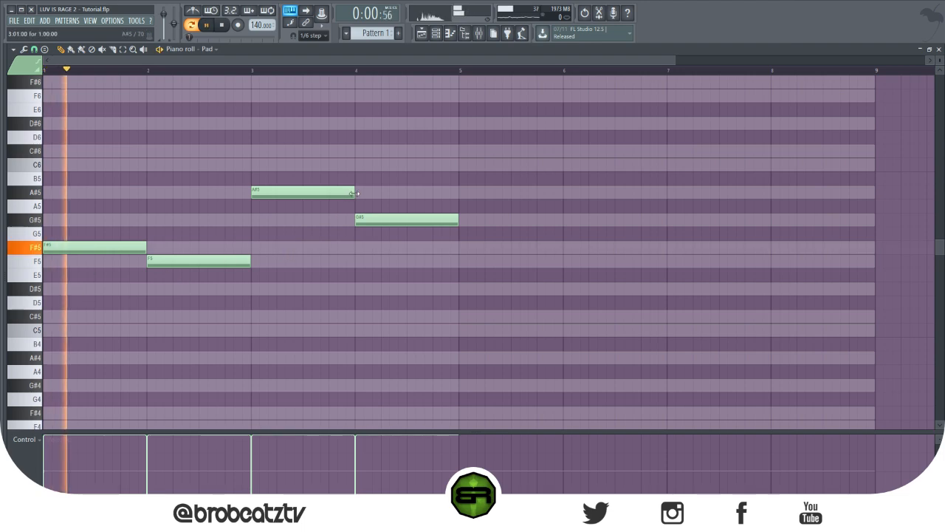
key(space)
key(space)
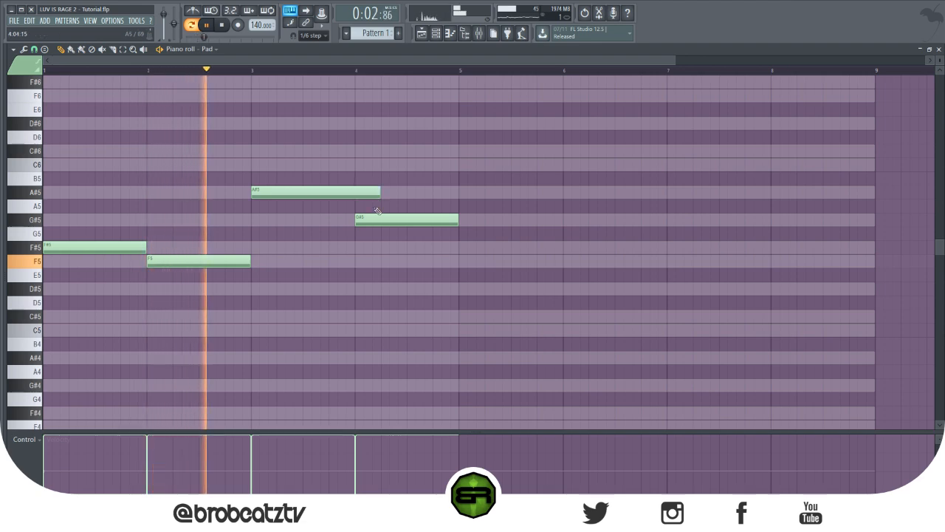
drag(350, 192, 378, 192)
drag(357, 220, 382, 220)
Duplicate the four melody notes from bars 1 to 4 into bars 5 to 8.
drag(461, 273, 101, 158)
key(space)
drag(78, 246, 491, 264)
click(492, 268)
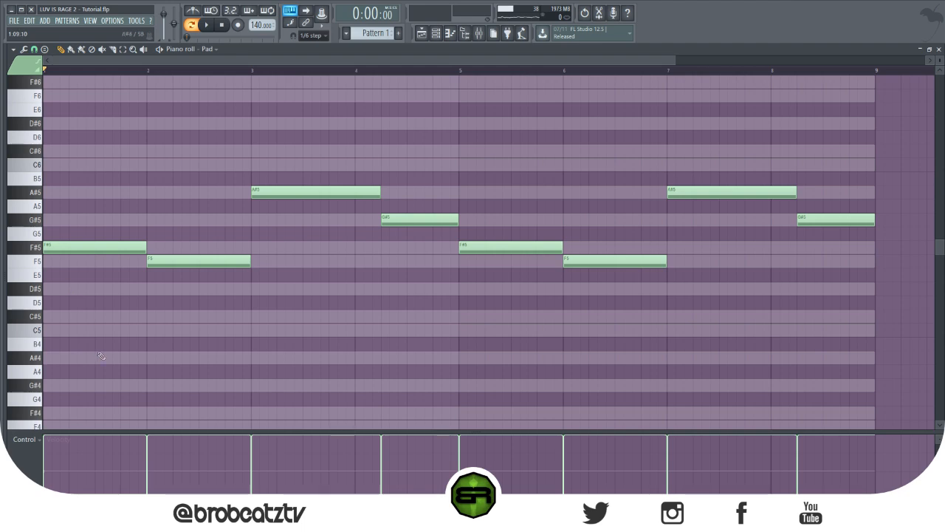
Add a half-bar D#5 note below F#5, starting on beat 2 of bar 1, and play it.
click(74, 289)
drag(147, 289, 121, 290)
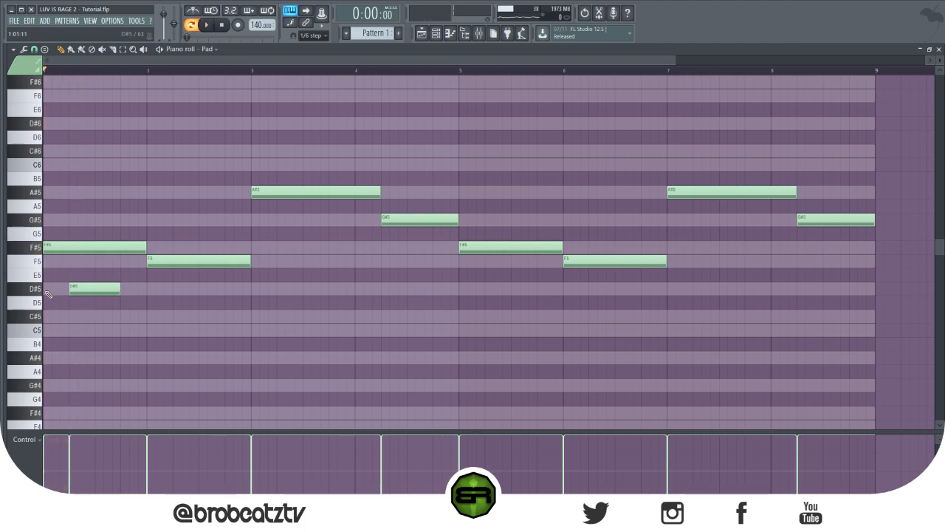
key(space)
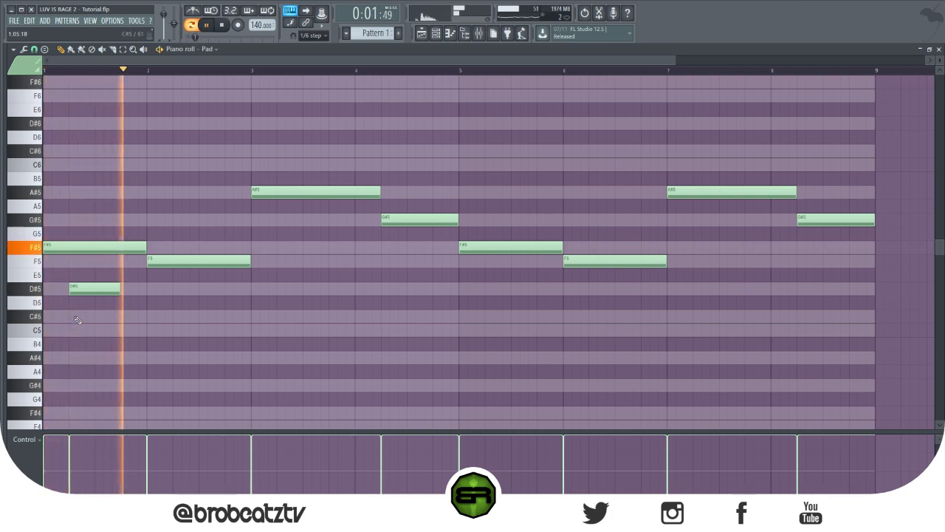
key(space)
Add a half-bar C#5 note on beat 2 of bar 2 and listen to the two harmony notes.
click(172, 316)
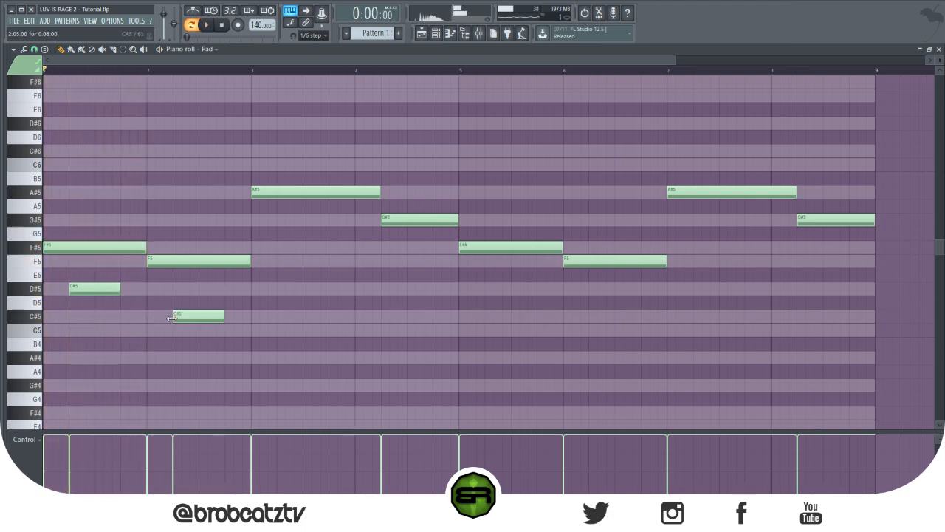
click(173, 330)
right_click(176, 329)
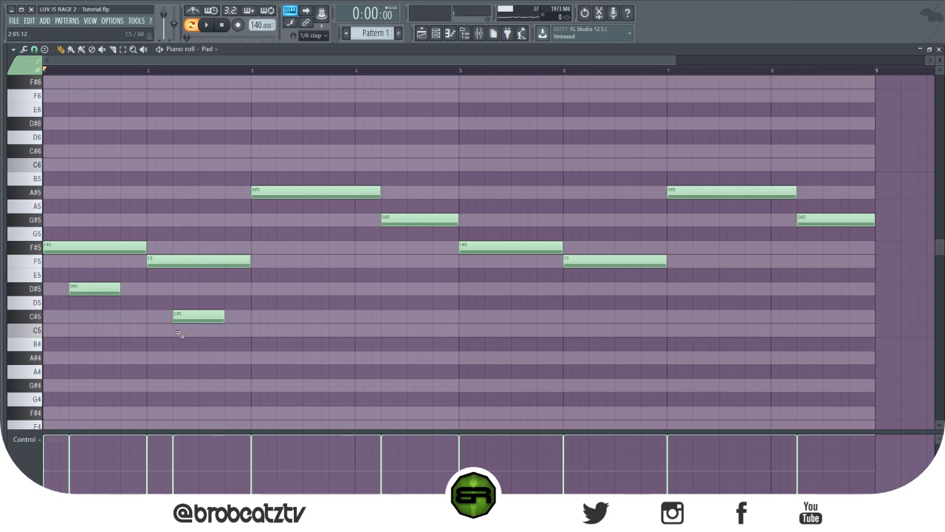
key(space)
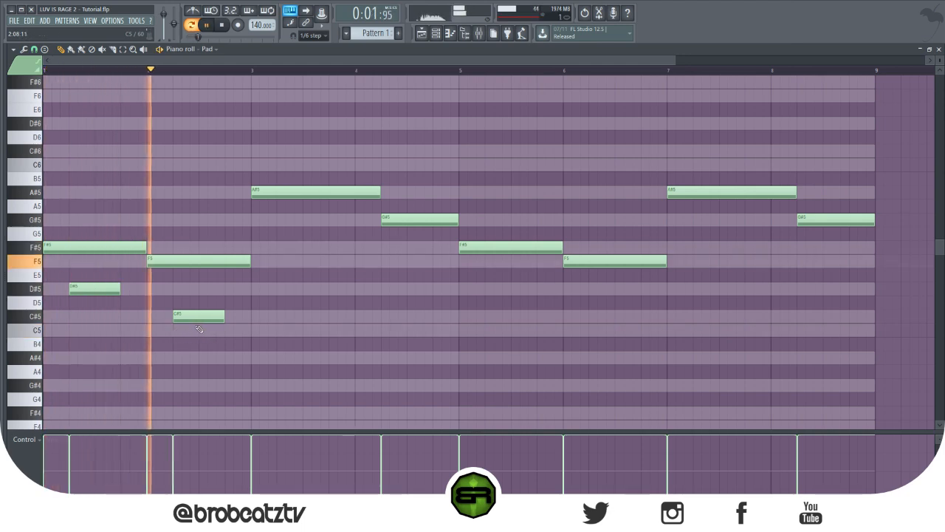
key(space)
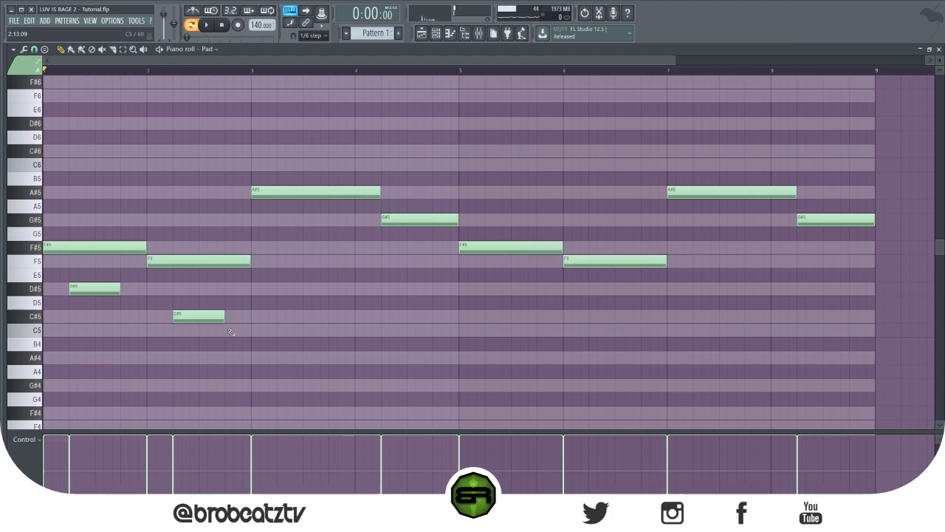
Add half-bar harmony notes G#5 on beat 2 of bar 3 and F5 on beat 3 of bar 4, then play.
click(279, 220)
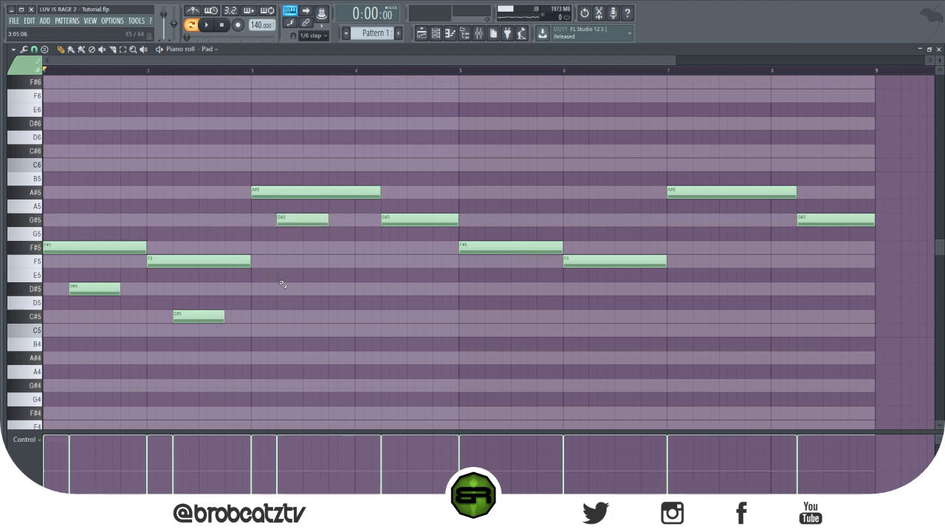
click(410, 262)
click(175, 265)
right_click(418, 265)
click(404, 262)
right_click(404, 261)
click(410, 263)
key(space)
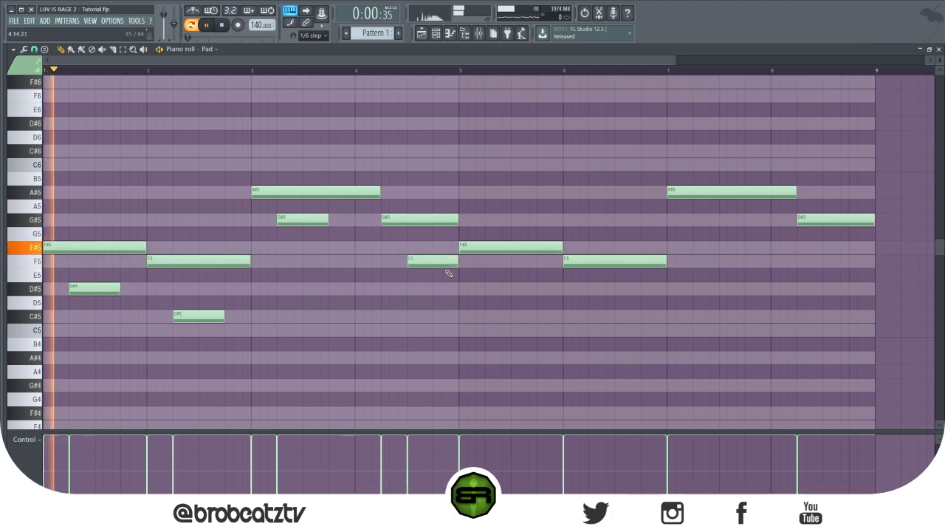
Duplicate the four lower harmony notes into bars 5 to 8 and play the pattern from the start.
drag(411, 246, 438, 267)
mouse_move(97, 286)
mouse_down()
mouse_move(216, 344)
mouse_move(515, 295)
mouse_up()
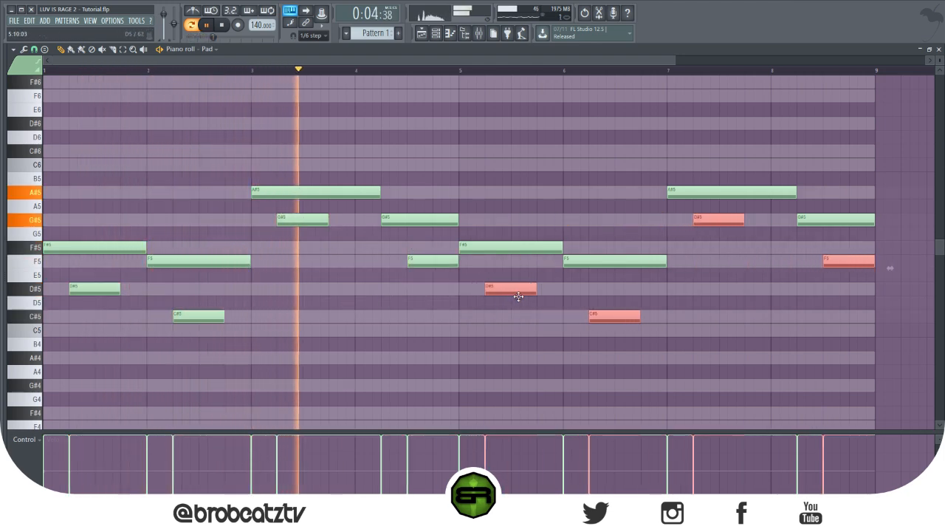
click(519, 328)
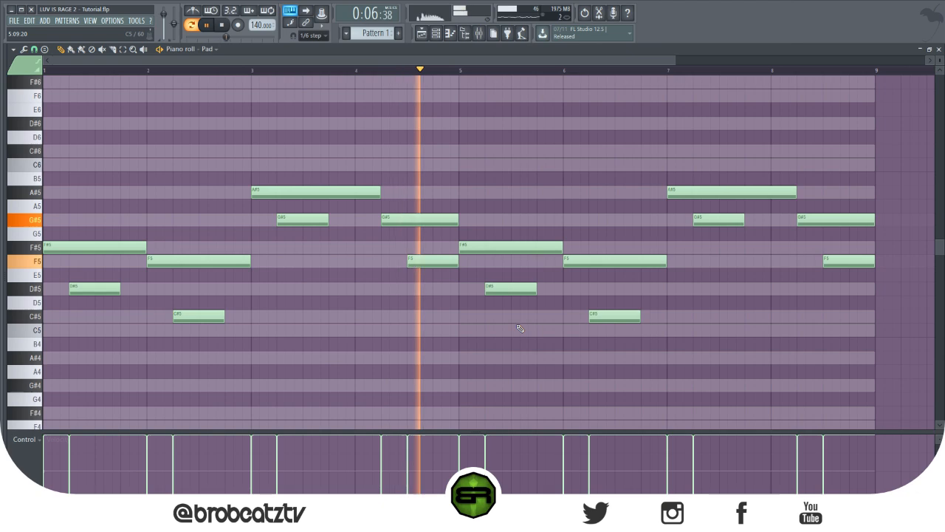
key(space)
key(space)
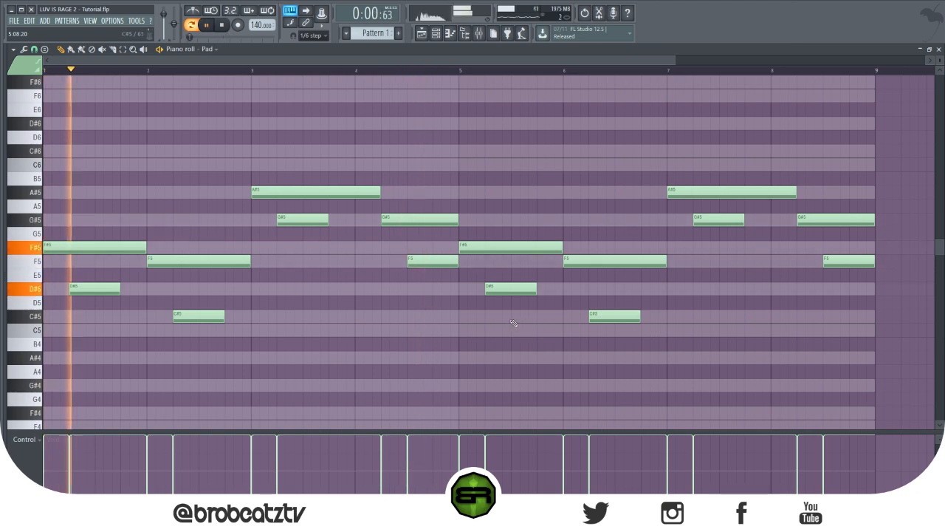
Stop playback and select the main melody notes F#5, F5, A#5 and G#5 in bars 1 to 4 to review them.
key(space)
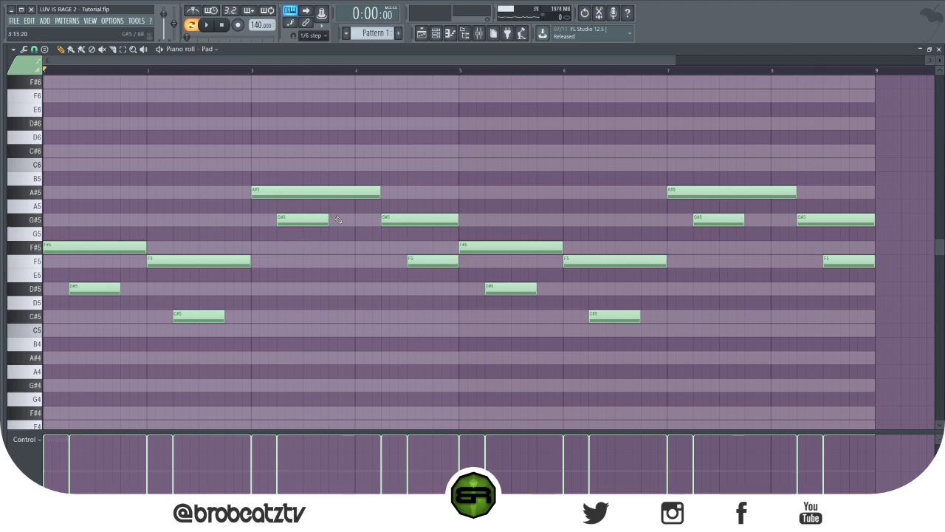
scroll(338, 219, up, 5)
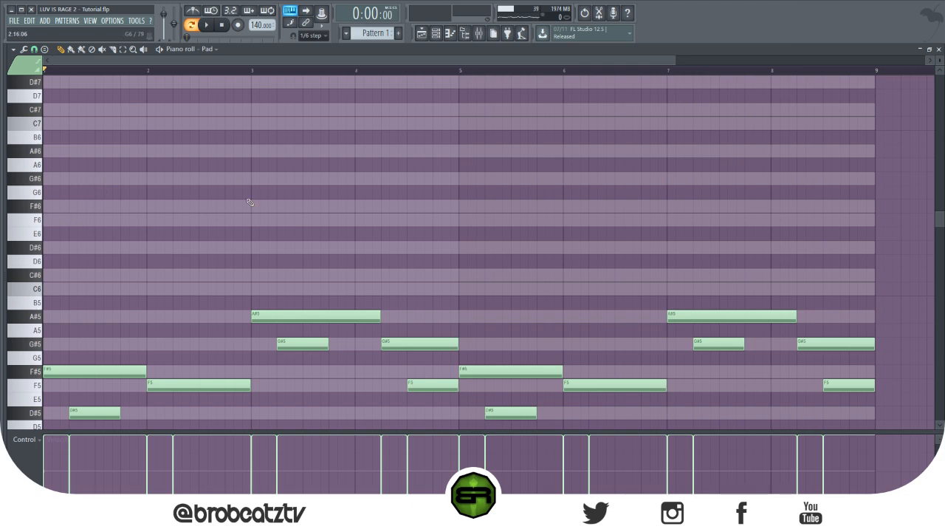
scroll(190, 212, down, 3)
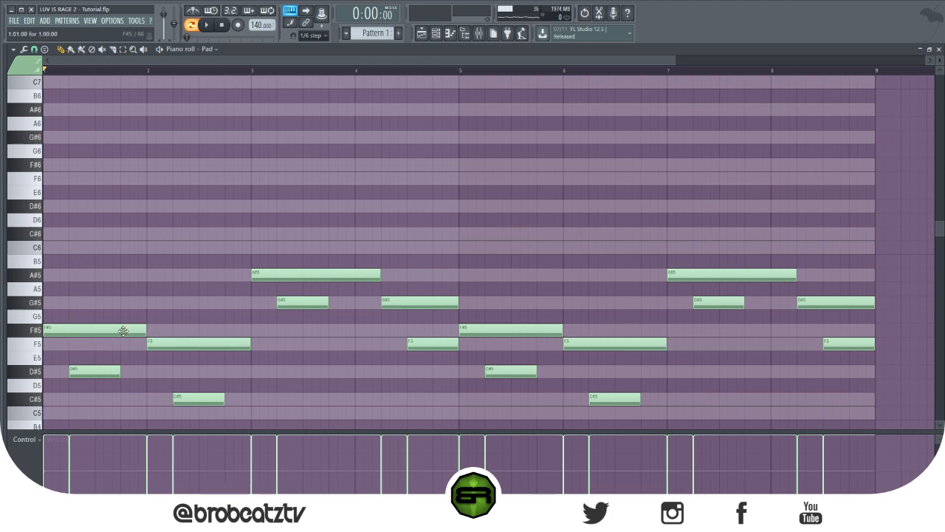
drag(94, 311, 156, 346)
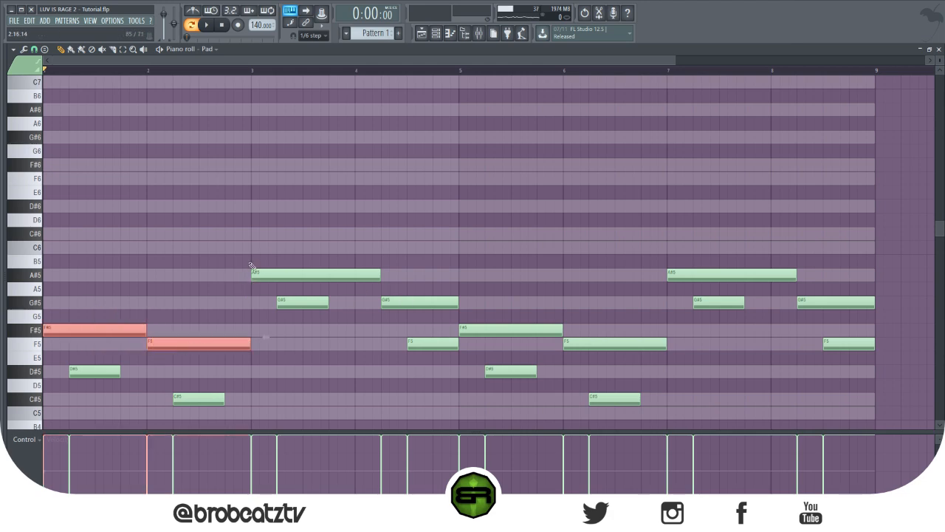
drag(267, 243, 273, 273)
drag(390, 290, 393, 303)
ctrl+click(280, 219)
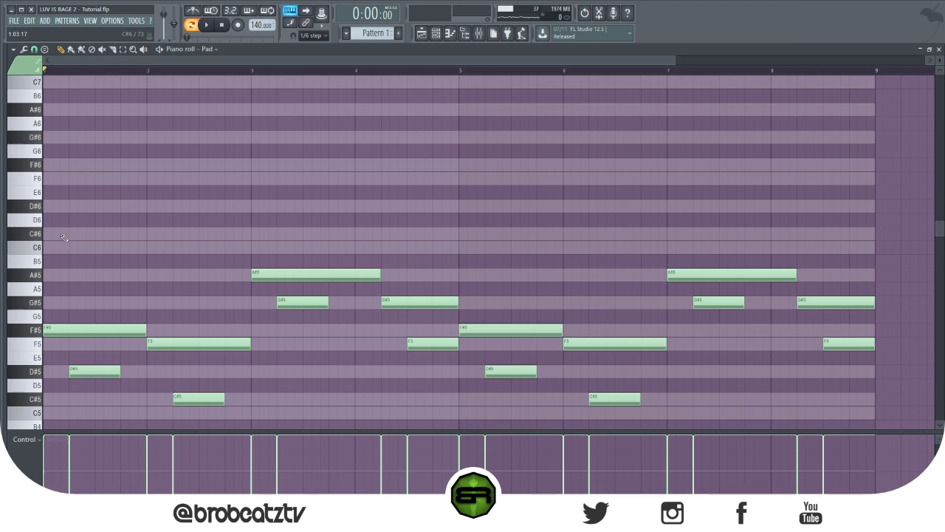
Add an F#6 note at the start of bar 1, shorten it to two steps, and play it.
scroll(64, 237, up, 3)
click(57, 248)
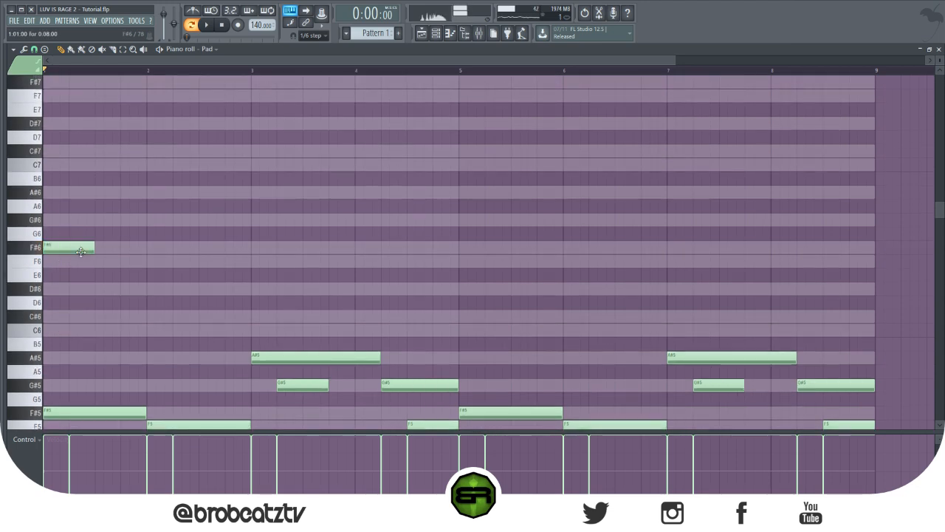
drag(95, 249, 56, 255)
click(37, 50)
click(59, 212)
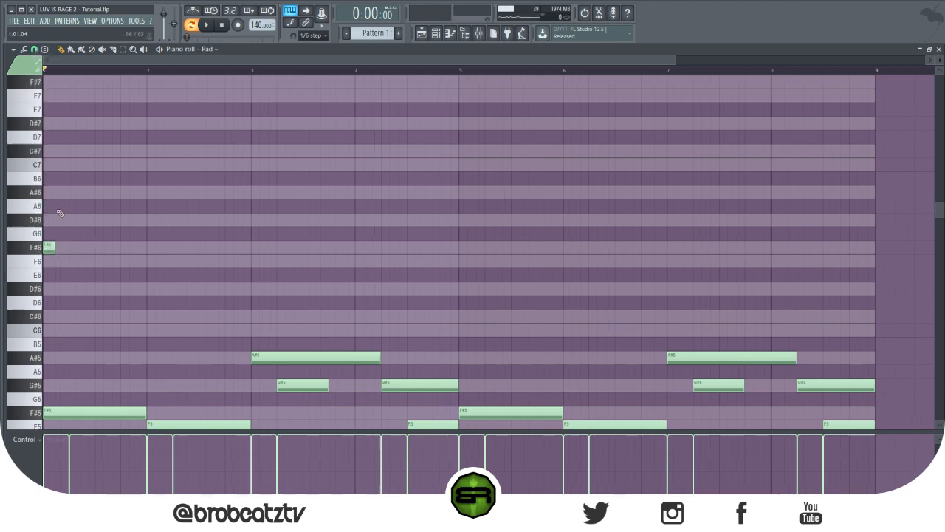
key(space)
key(space)
Add a two-step F6 note on beat 2 of bar 1 and play the pattern from the start.
click(74, 260)
key(space)
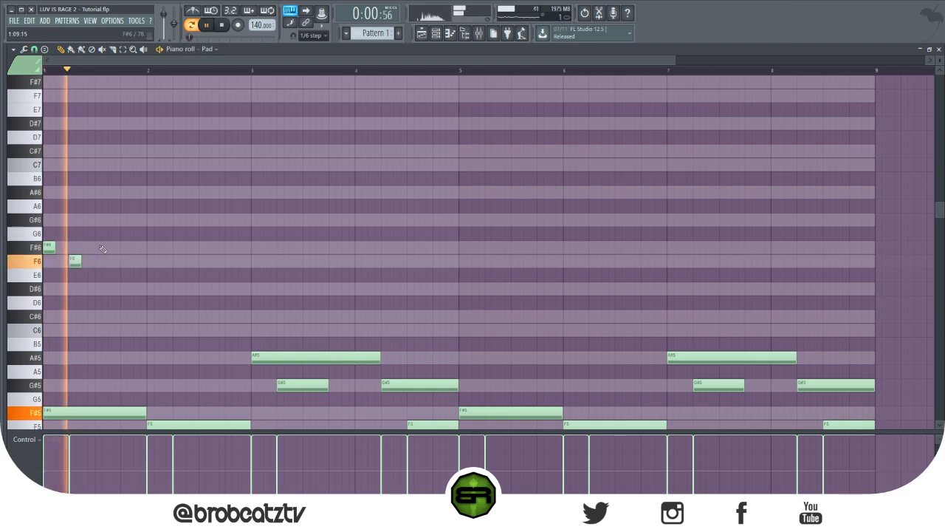
key(space)
key(space)
key(space)
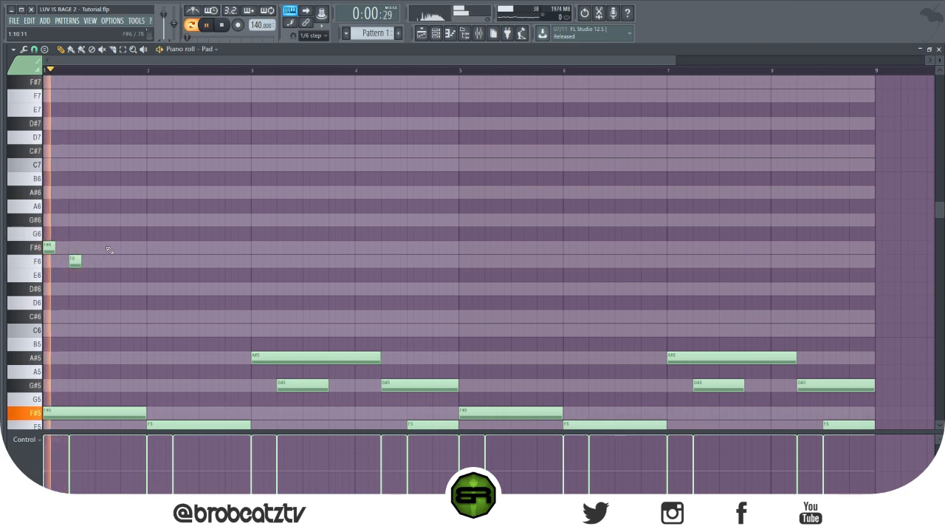
Continue the high melody with A#6 and G#6 on beats 3 and 4 of bar 1, then A#6, G#6, D#6 and F6 across bar 2.
click(97, 191)
click(122, 219)
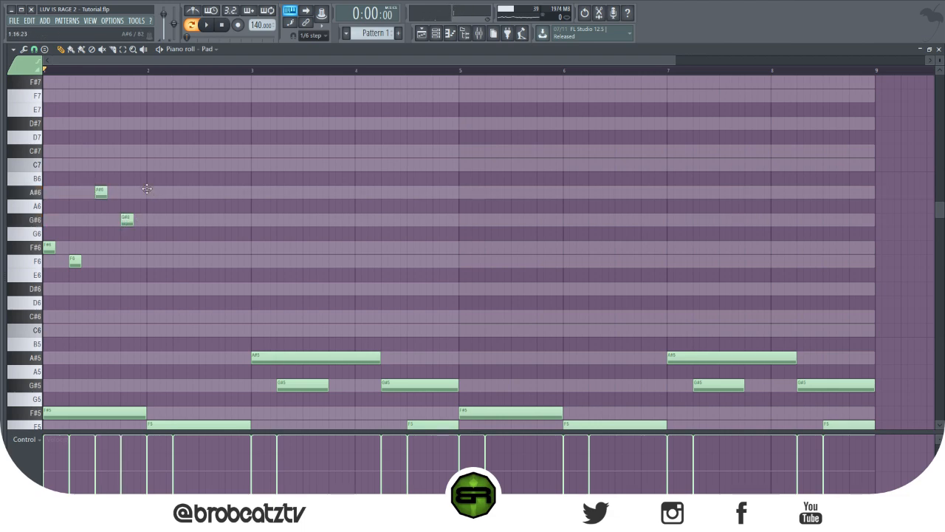
click(174, 224)
key(space)
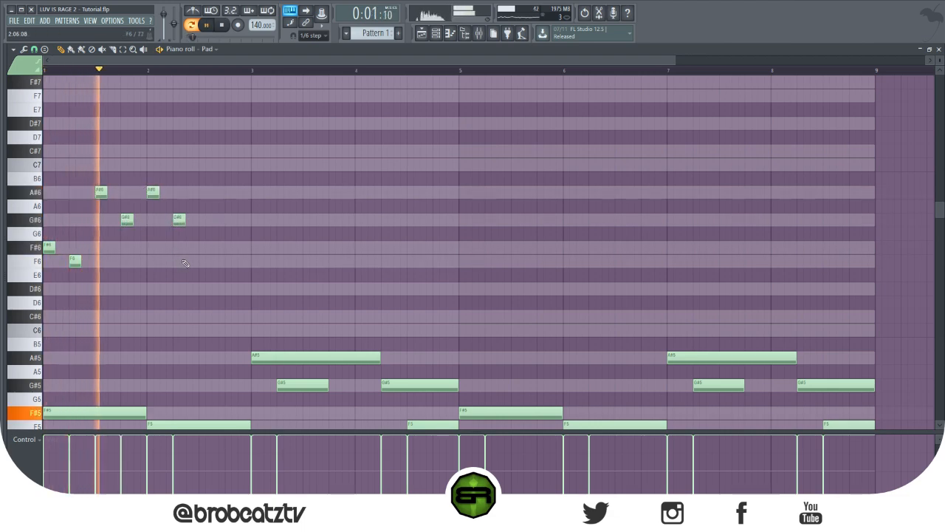
key(space)
click(200, 288)
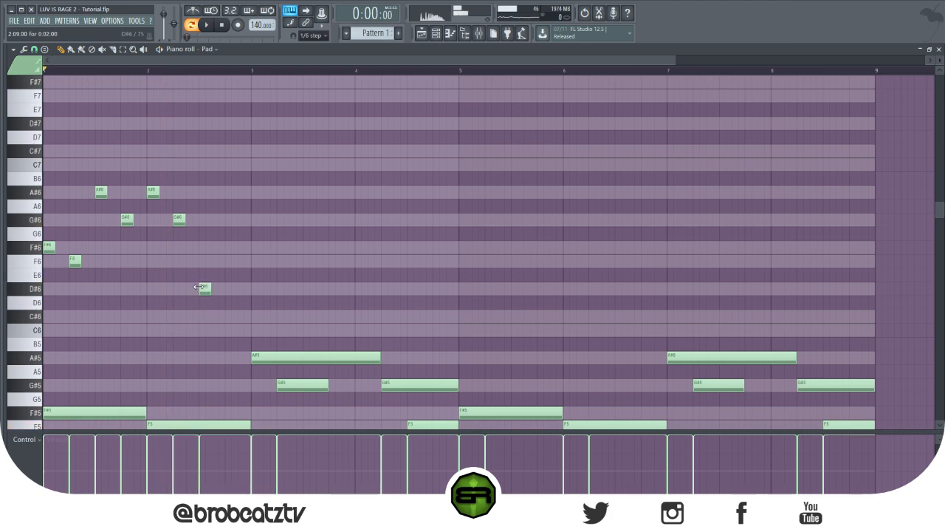
click(226, 258)
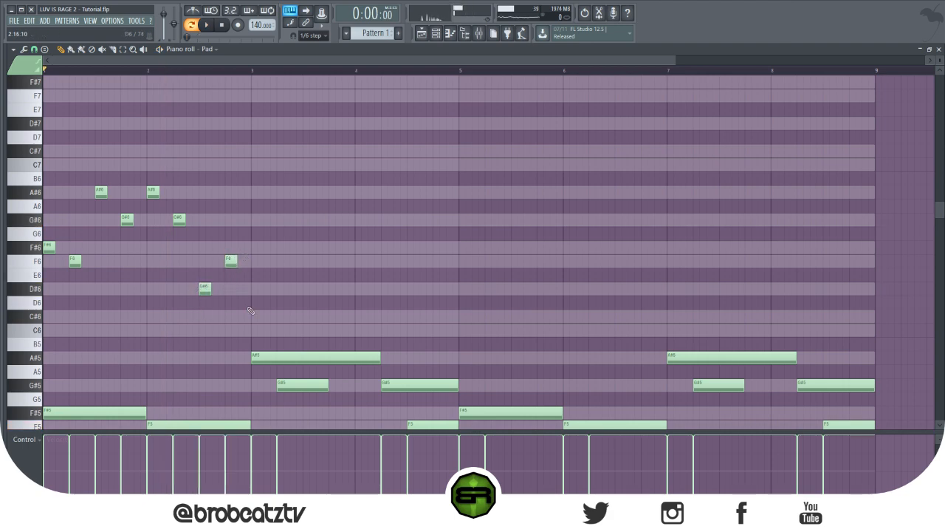
Duplicate the two-bar high melody into bars 3 and 4 and play the pattern.
drag(249, 289, 27, 176)
drag(48, 246, 257, 257)
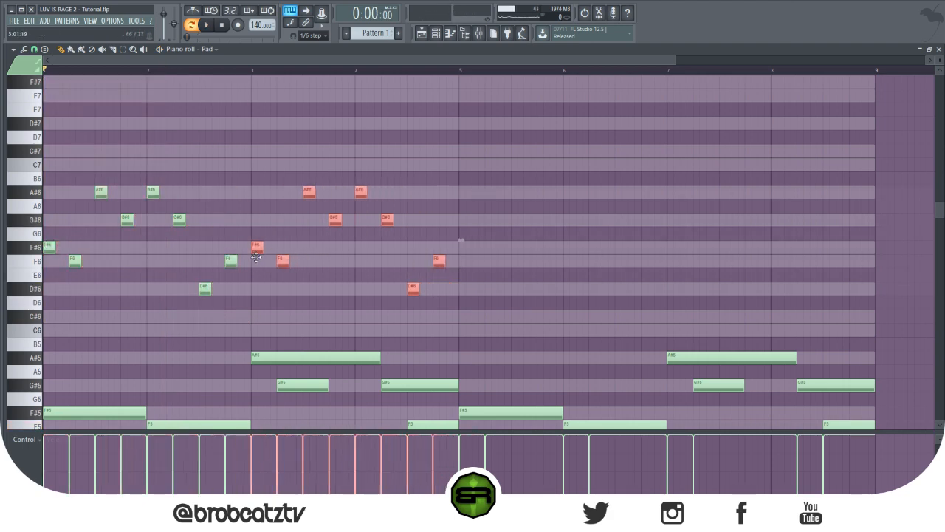
key(space)
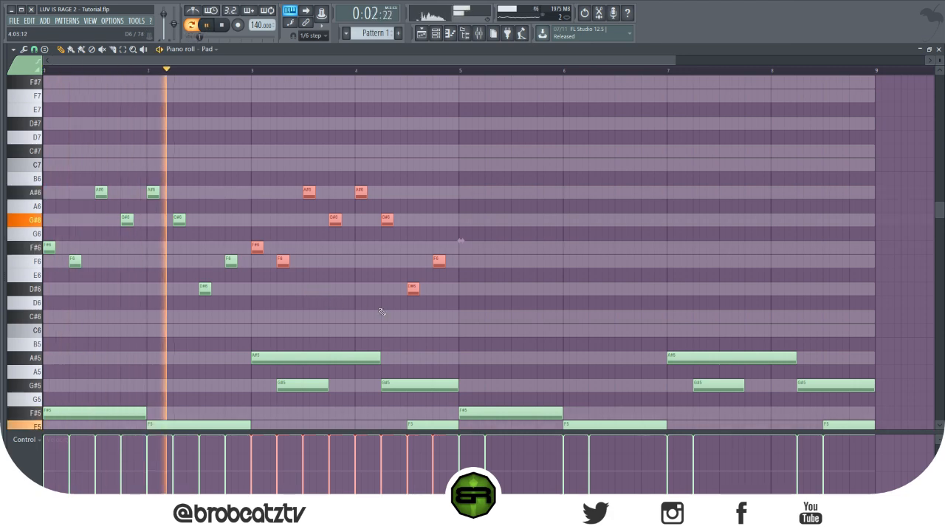
Duplicate the four-bar high melody into bars 5 to 8 and stop playback.
scroll(384, 280, down, 3)
drag(492, 254, 38, 100)
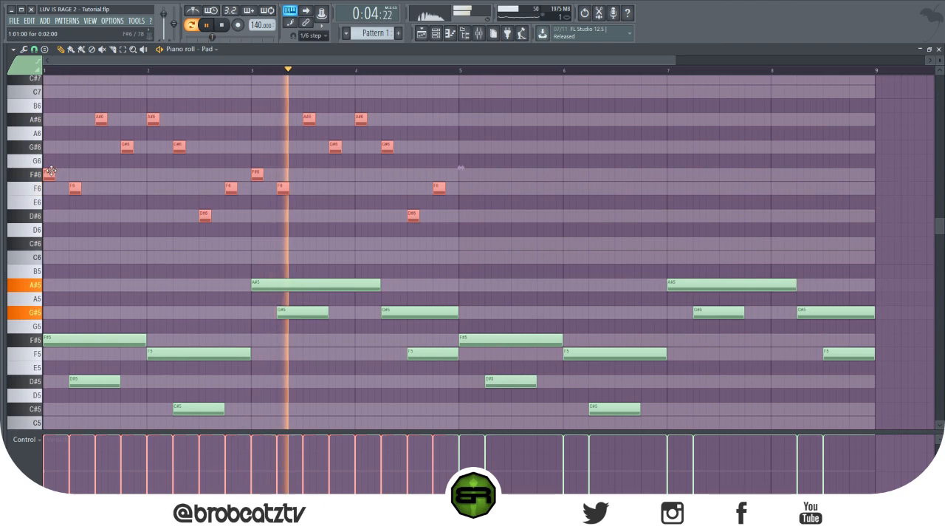
drag(47, 172, 464, 172)
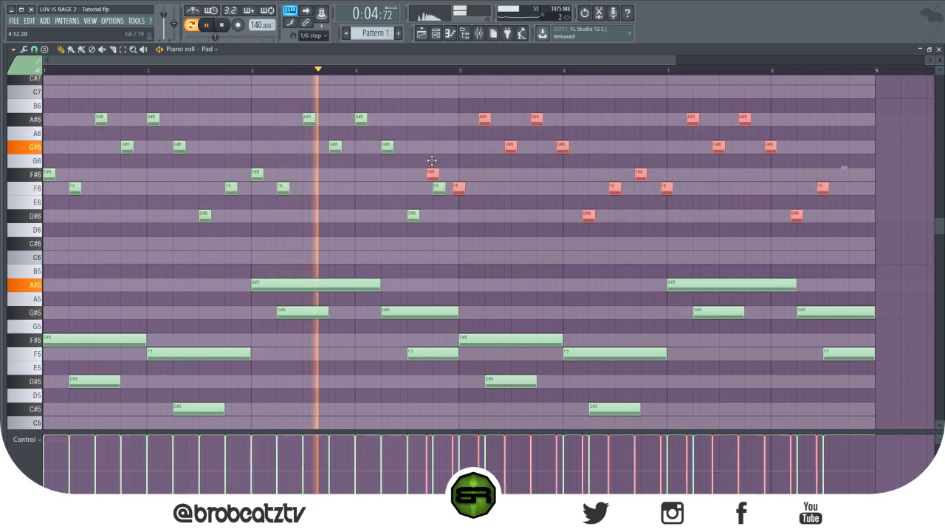
click(491, 251)
key(space)
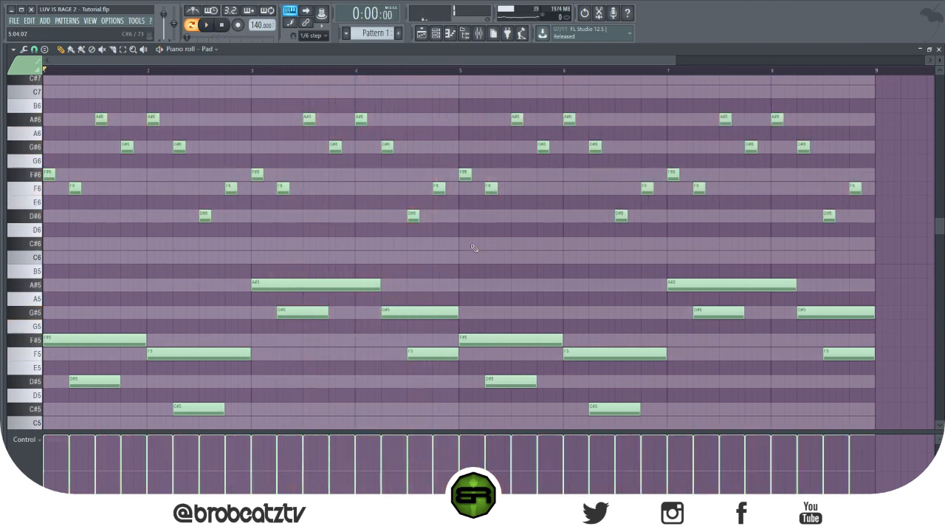
Examine how the F5, F#5 and A#5 pad notes correspond to the high melody notes an octave above.
drag(61, 173, 55, 196)
drag(37, 342, 37, 360)
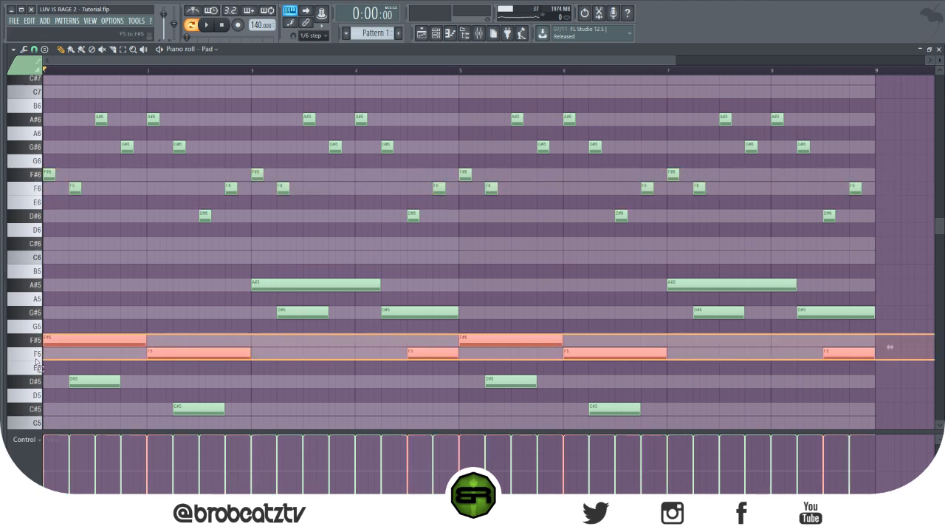
drag(35, 285, 37, 300)
ctrl+click(274, 259)
scroll(275, 261, up, 4)
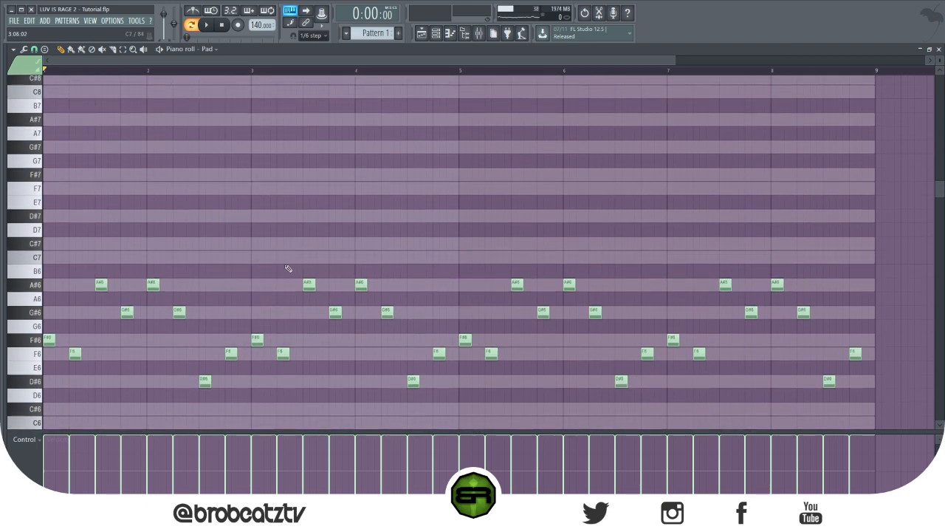
scroll(283, 261, down, 1)
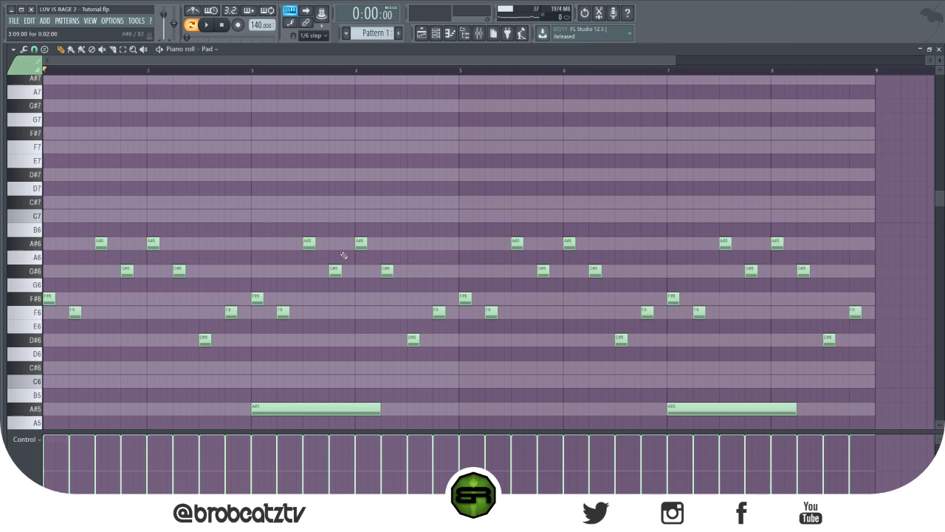
scroll(268, 193, down, 2)
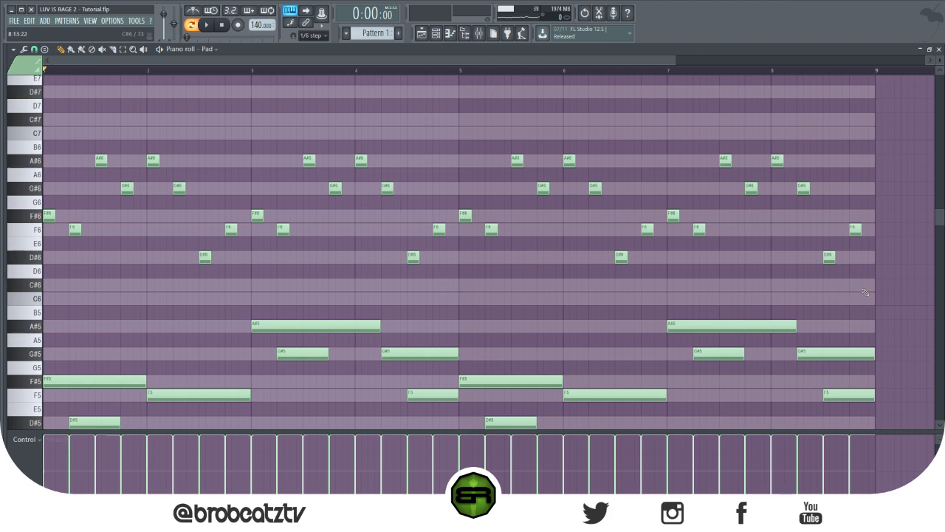
Copy the high melody notes of bars 5 to 8 one octave up, keeping the originals.
drag(866, 305, 462, 126)
mouse_move(464, 214)
mouse_down()
mouse_move(477, 214)
mouse_move(466, 214)
mouse_up()
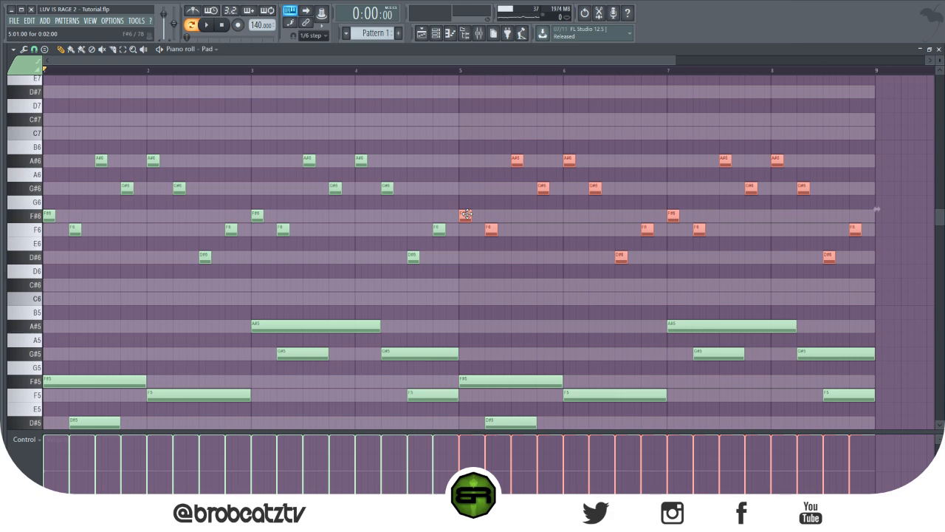
key(ctrl+Up)
scroll(526, 217, up, 4)
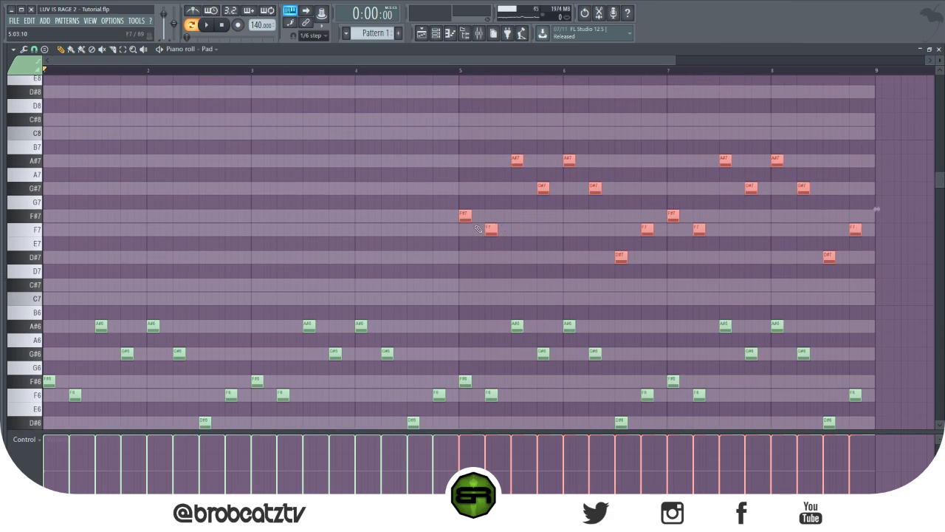
Add short copies of the octave-7 notes two steps later and one octave higher, and lower the velocity of both layers.
drag(463, 215, 473, 214)
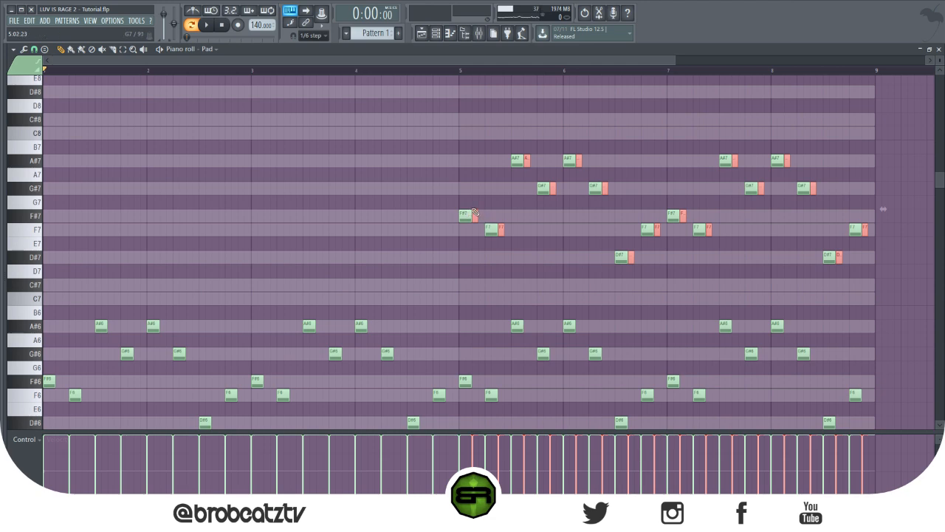
key(ctrl+Up)
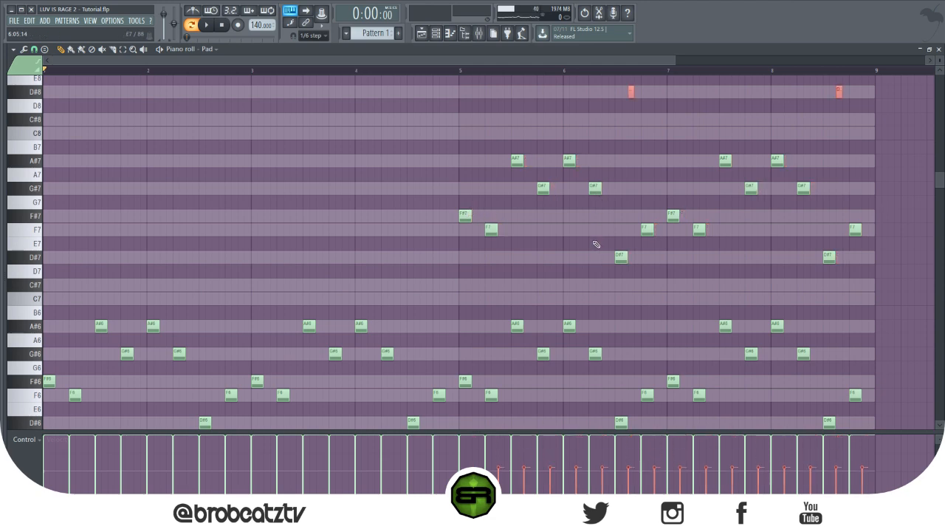
drag(443, 155, 868, 263)
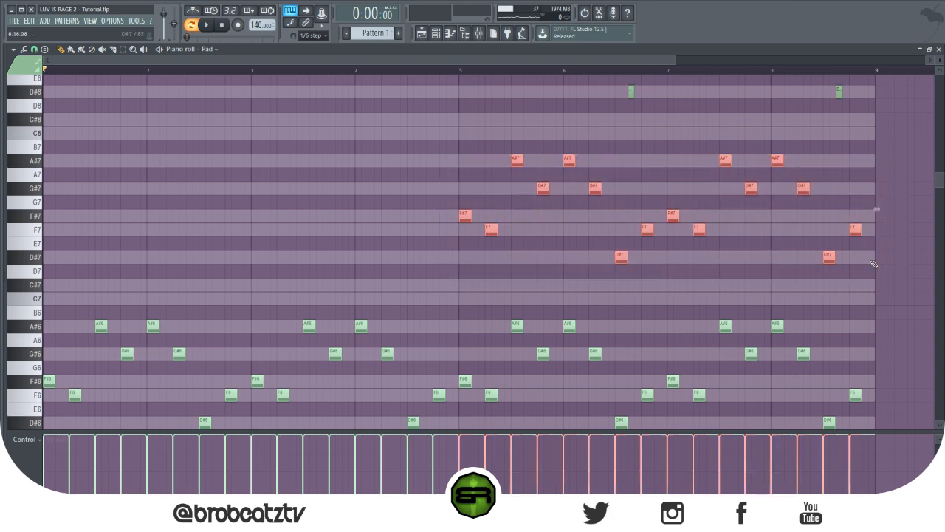
key(ctrl+d)
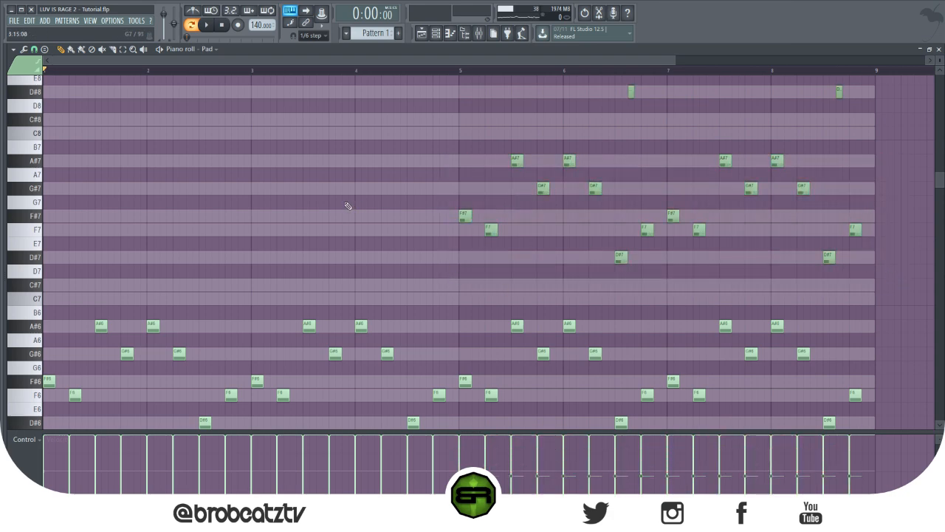
Widen the timeline view and examine the added octave-7 and octave-8 notes against the original melody in bars 5 to 8.
scroll(344, 205, down, 5)
scroll(347, 204, up, 2)
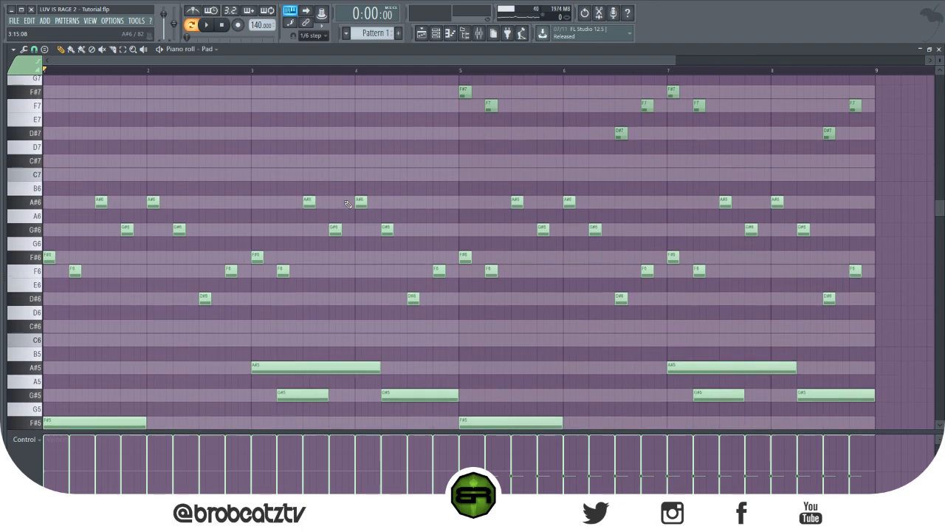
drag(671, 58, 835, 60)
scroll(463, 120, up, 3)
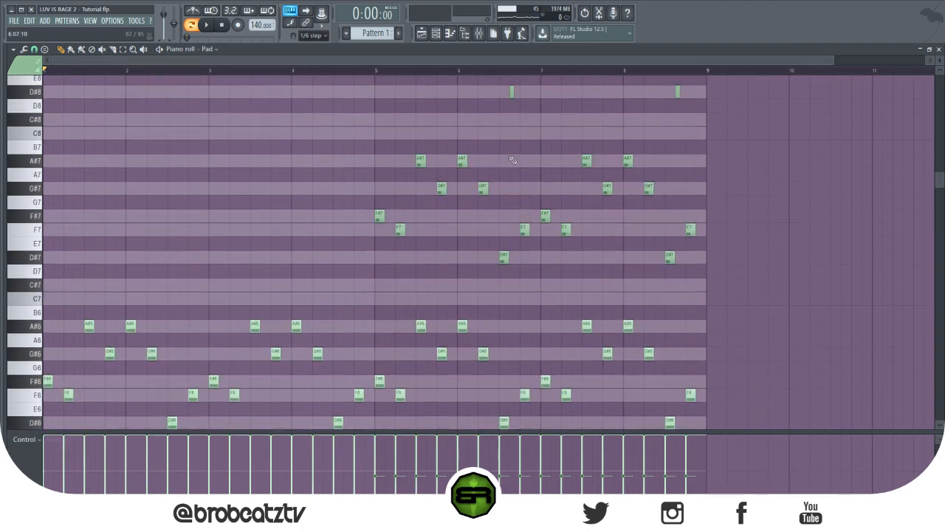
scroll(432, 212, down, 3)
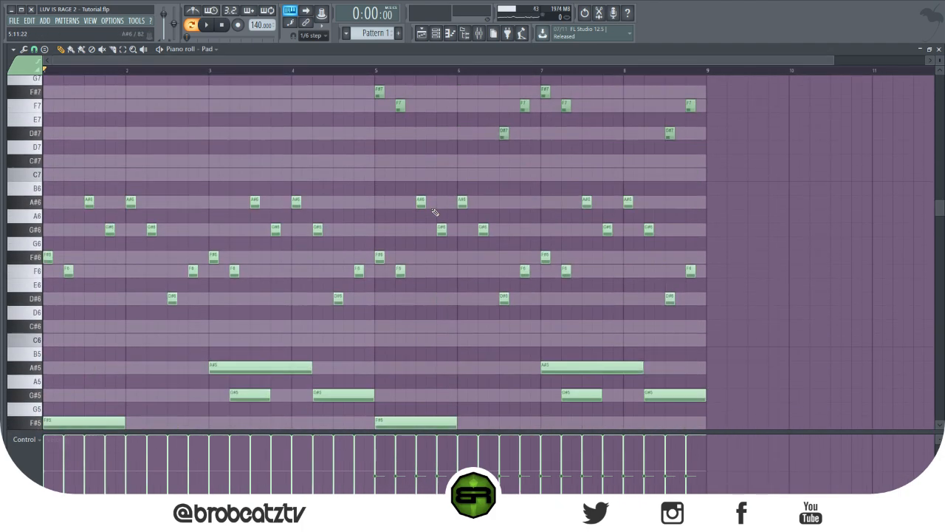
scroll(435, 213, up, 4)
drag(712, 344, 378, 133)
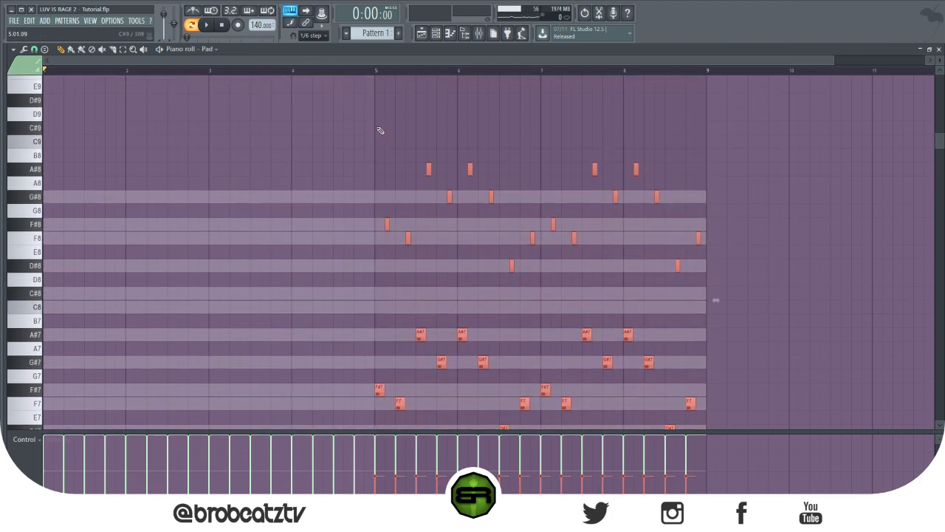
scroll(379, 192, down, 7)
drag(379, 186, 412, 210)
drag(378, 156, 737, 352)
ctrl+click(729, 329)
Play the pattern, lower the F5 harmony note at the end of bar 4 to D#5, and replay from the start.
key(space)
scroll(187, 200, down, 3)
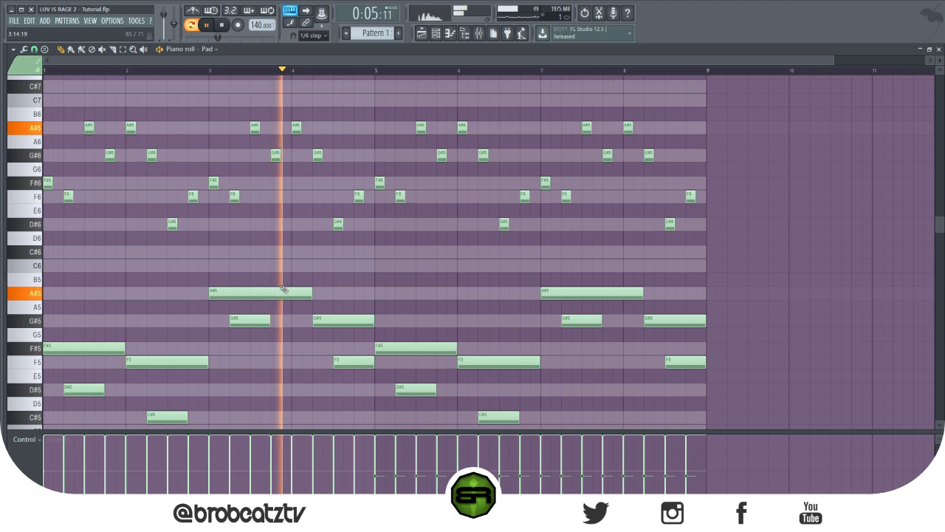
key(space)
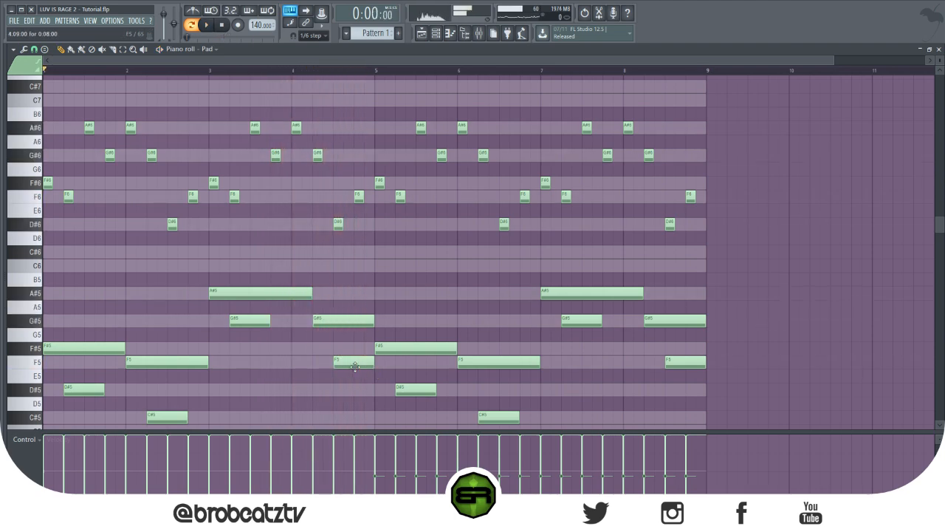
drag(354, 367, 354, 394)
key(space)
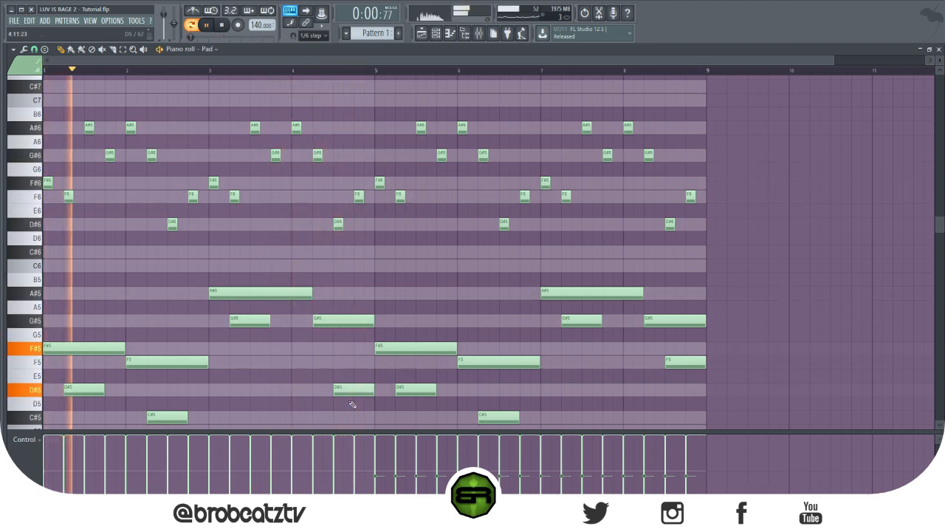
Try the short G#5 harmony note in bar 3 at F#5 and F5 during playback, and move it back to G#5.
drag(246, 326, 246, 347)
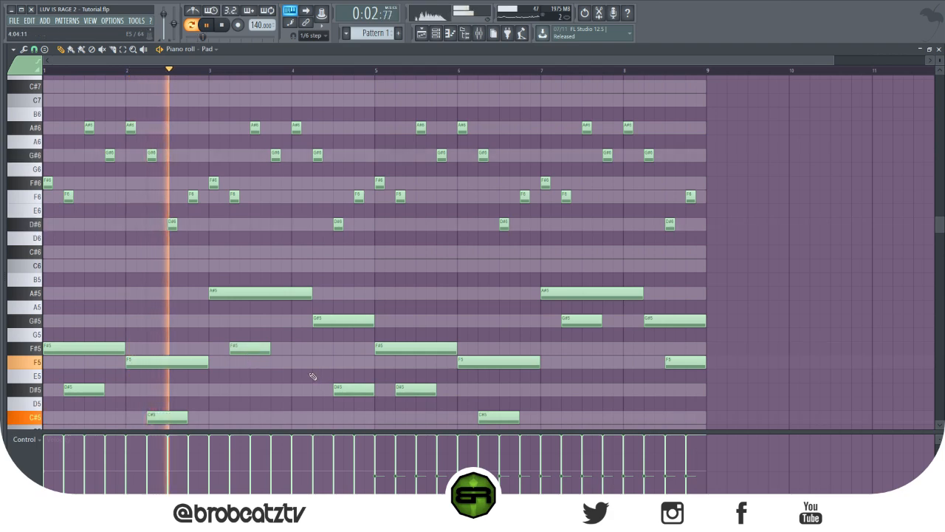
drag(251, 347, 251, 361)
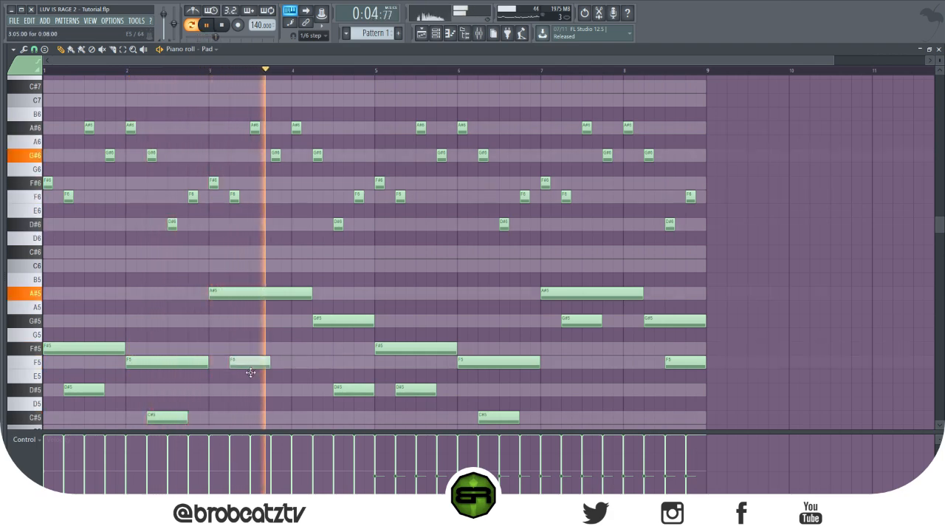
key(space)
key(space)
drag(246, 363, 247, 309)
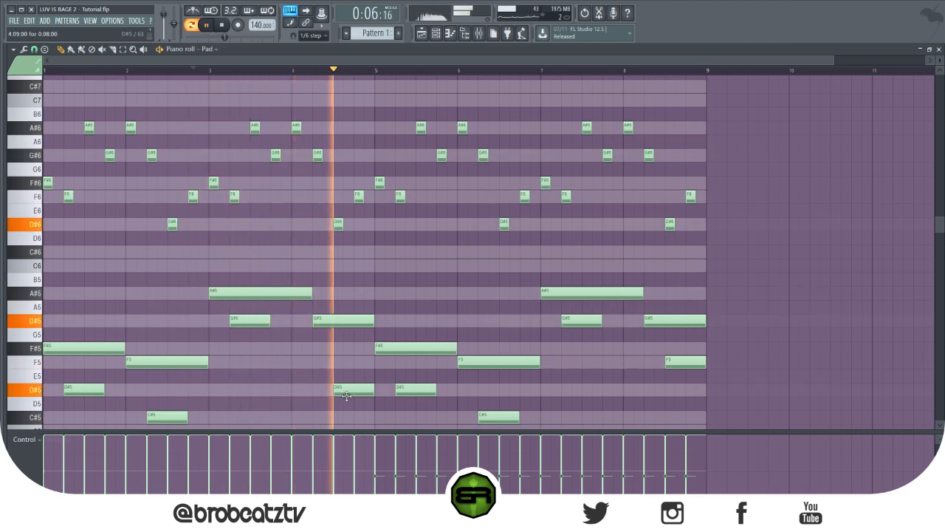
scroll(667, 322, down, 2)
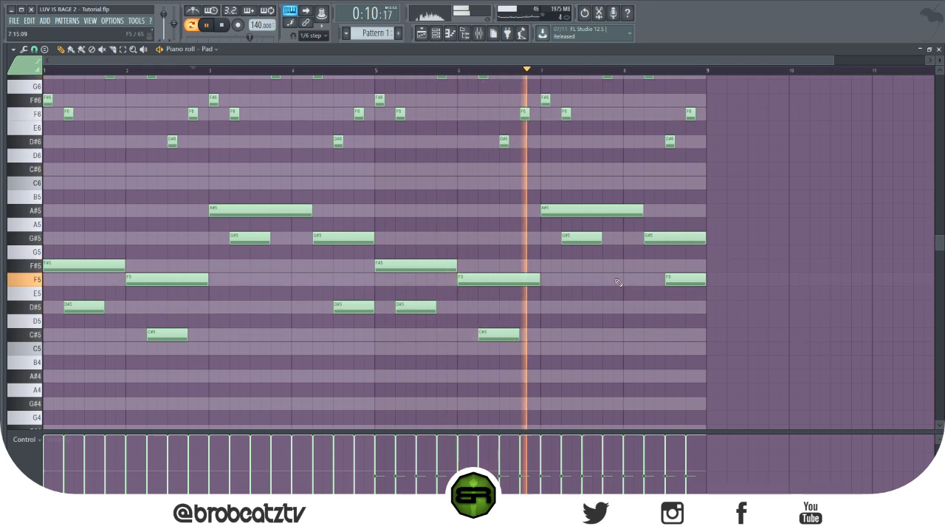
Copy the Pad channel's notes and paste them into the Bell and Boards Of Rozzer channels.
click(436, 33)
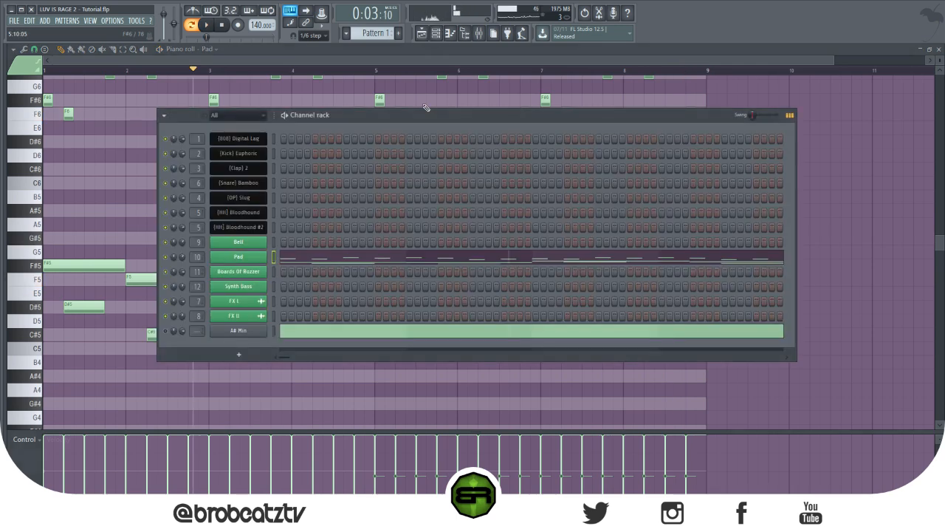
right_click(257, 257)
click(357, 268)
right_click(254, 244)
click(362, 260)
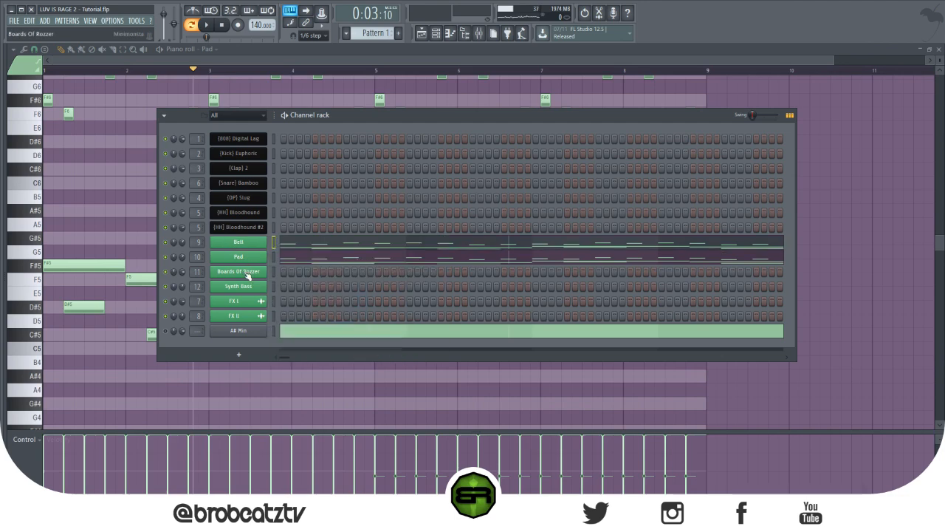
right_click(244, 275)
click(360, 290)
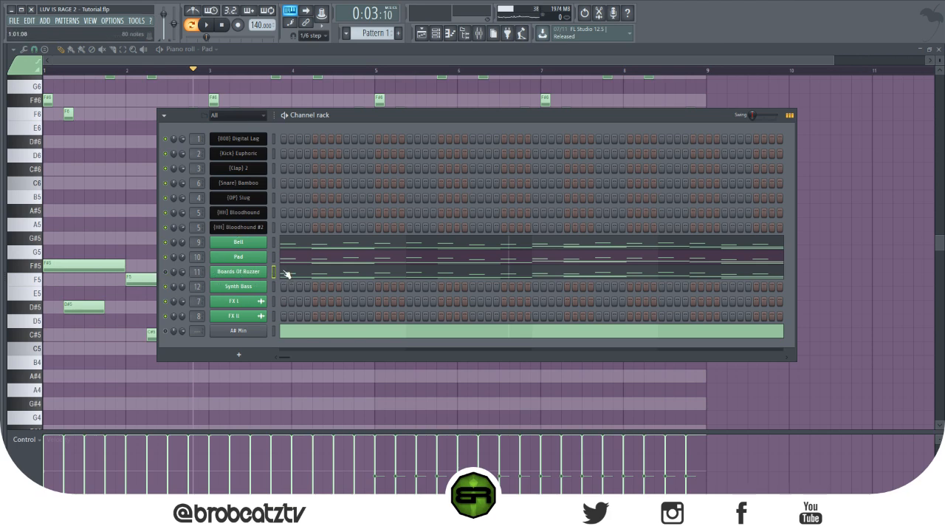
Play the melody without Boards Of Rozzer, and play it from the start with only Boards Of Rozzer active and Bell and Pad muted.
key(space)
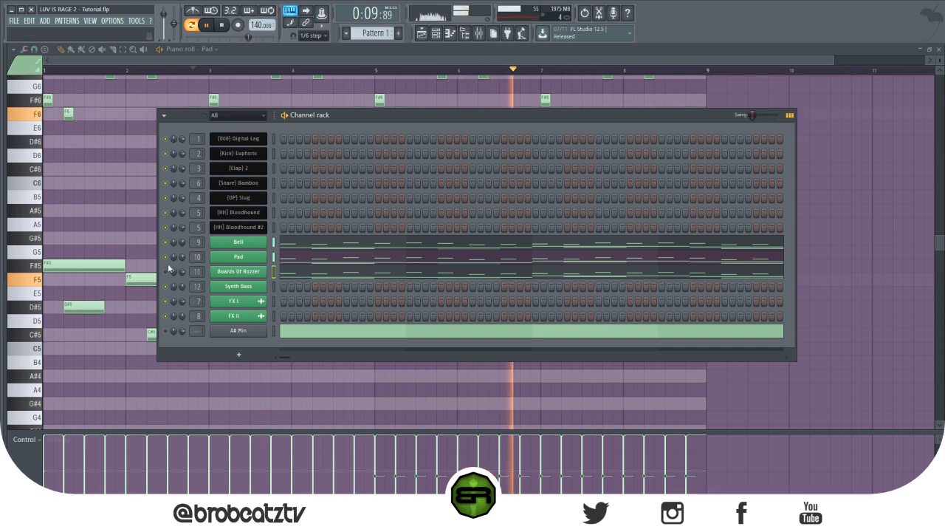
key(space)
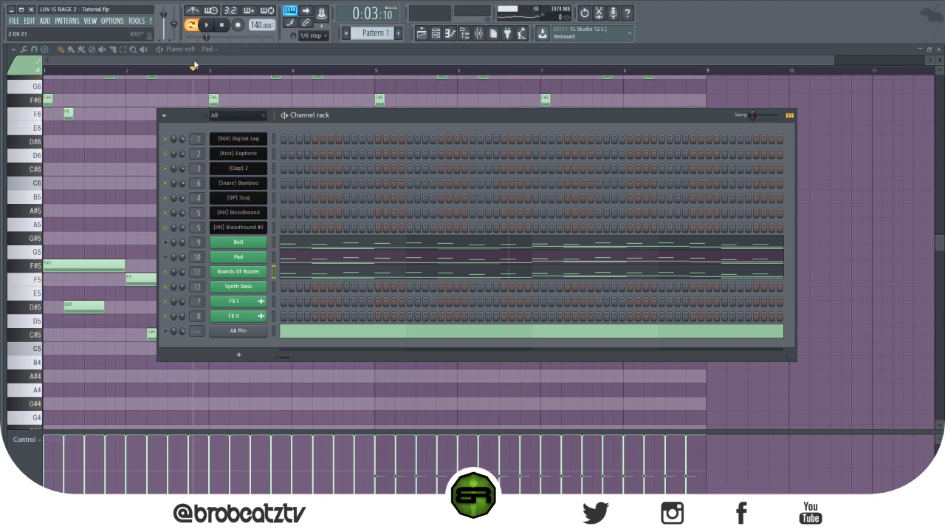
click(223, 28)
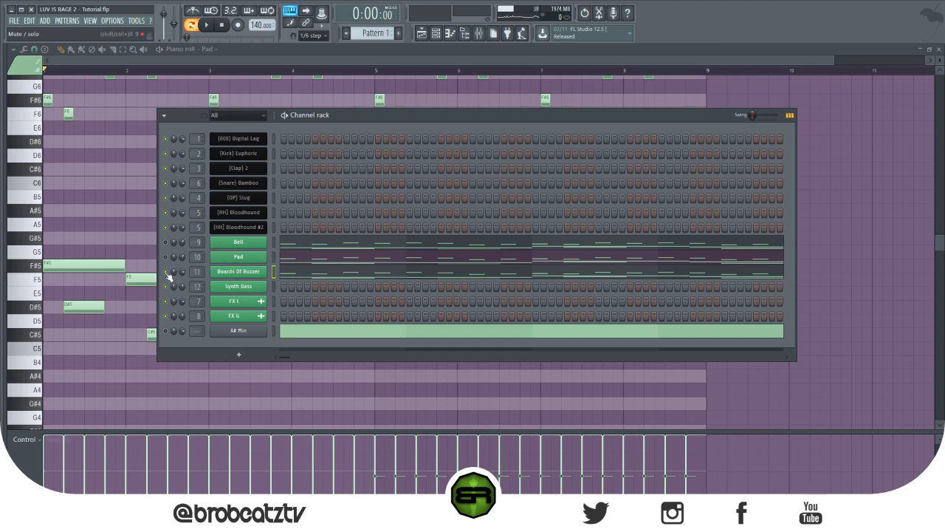
key(space)
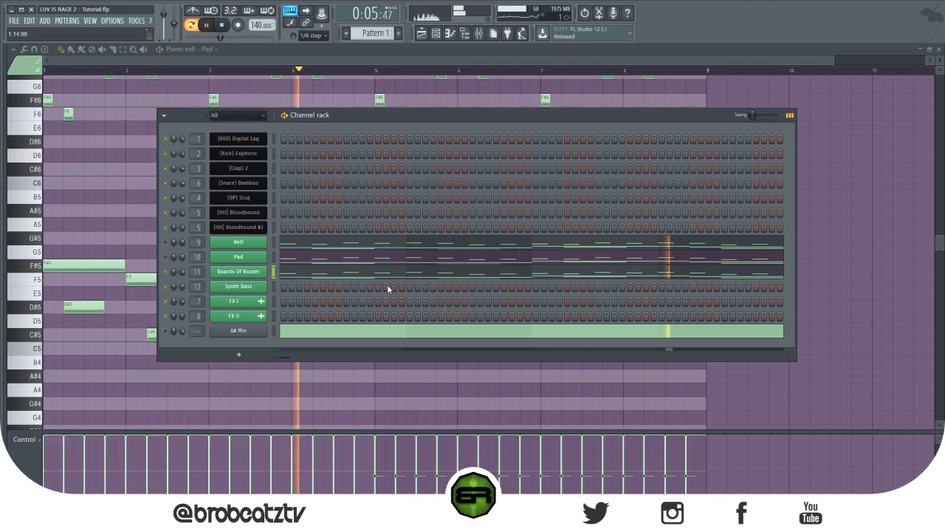
key(space)
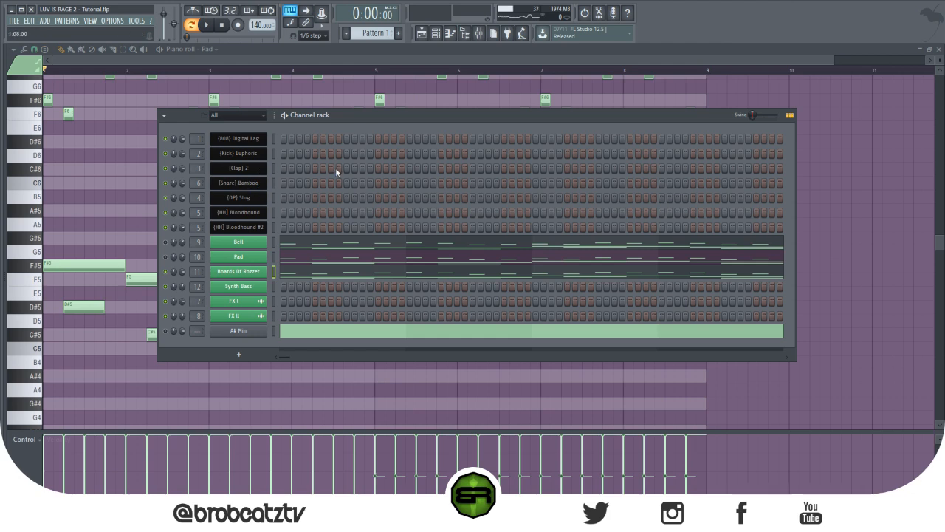
Place a (Clap) 2 hit on step 9 of each of bars 1 to 4 and open its notes in the piano roll.
right_click(244, 169)
click(264, 205)
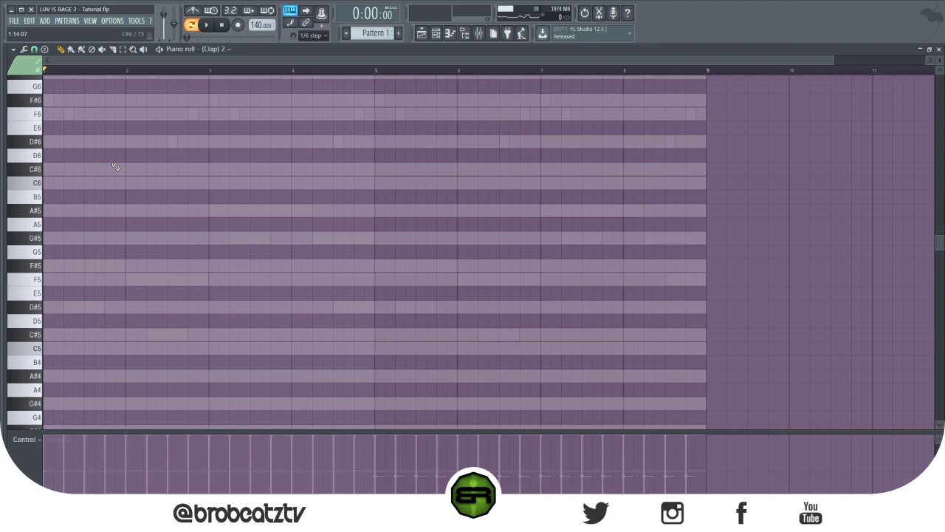
click(438, 34)
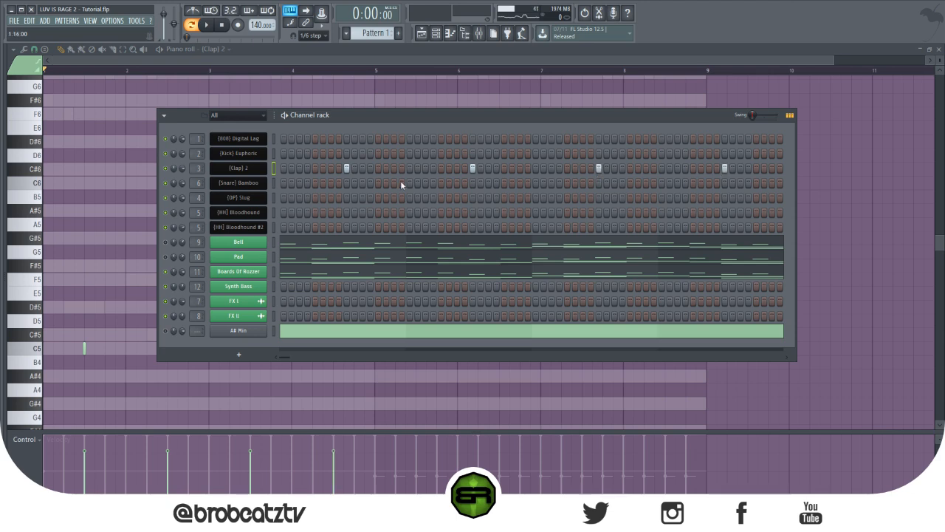
right_click(251, 170)
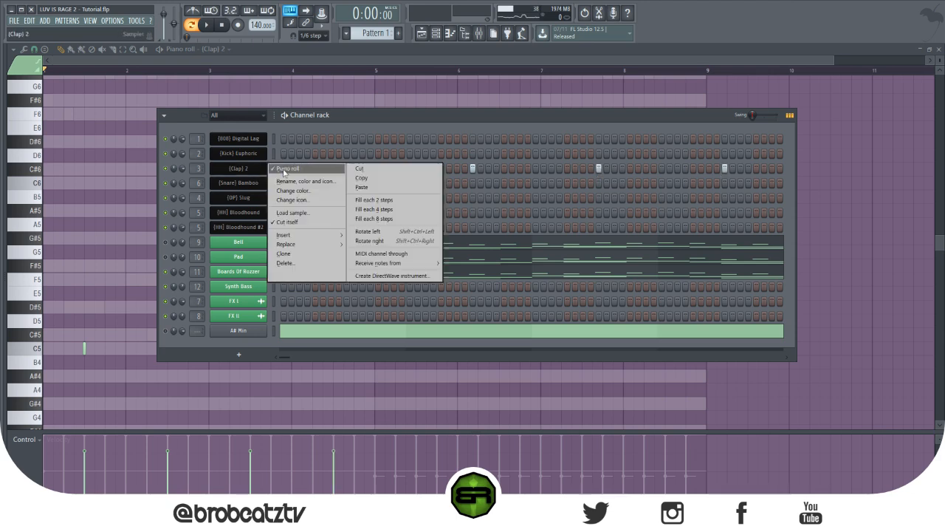
click(282, 168)
right_click(256, 171)
click(285, 169)
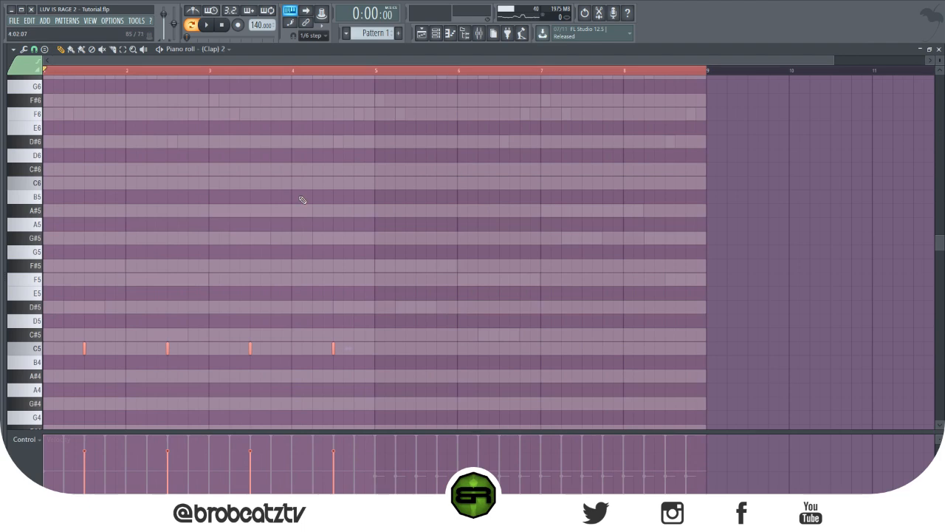
Lengthen the four C5 claps to two steps each and copy them from bars 1–4 into bars 5–8.
key(space)
key(space)
scroll(166, 262, down, 5)
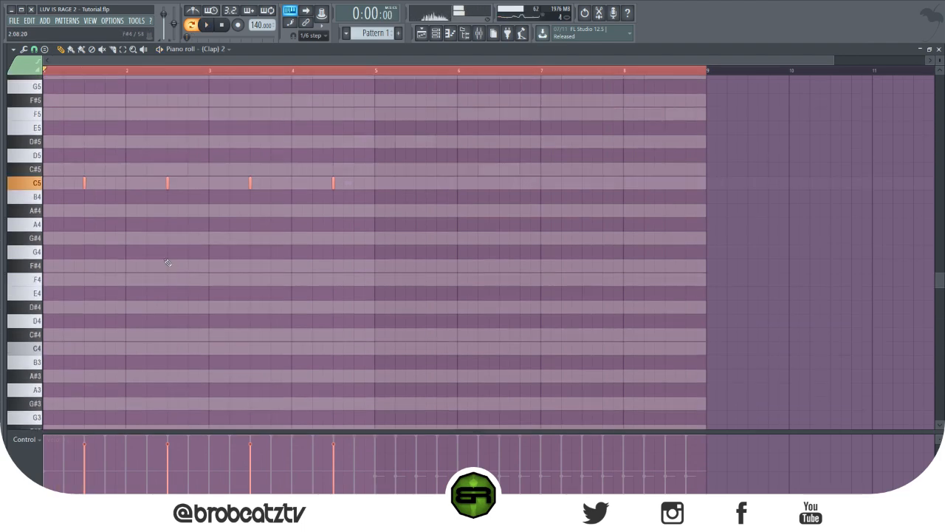
scroll(143, 226, up, 1)
drag(367, 209, 69, 270)
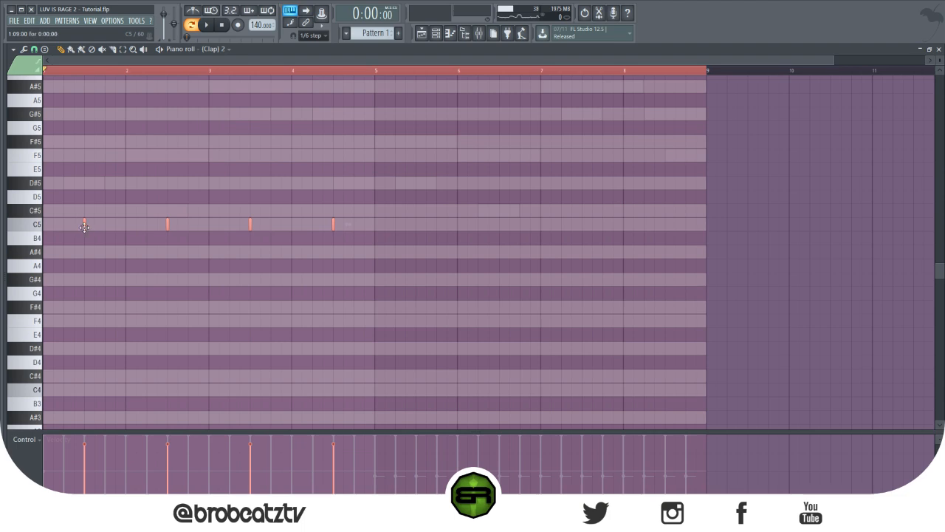
drag(86, 226, 423, 236)
click(429, 249)
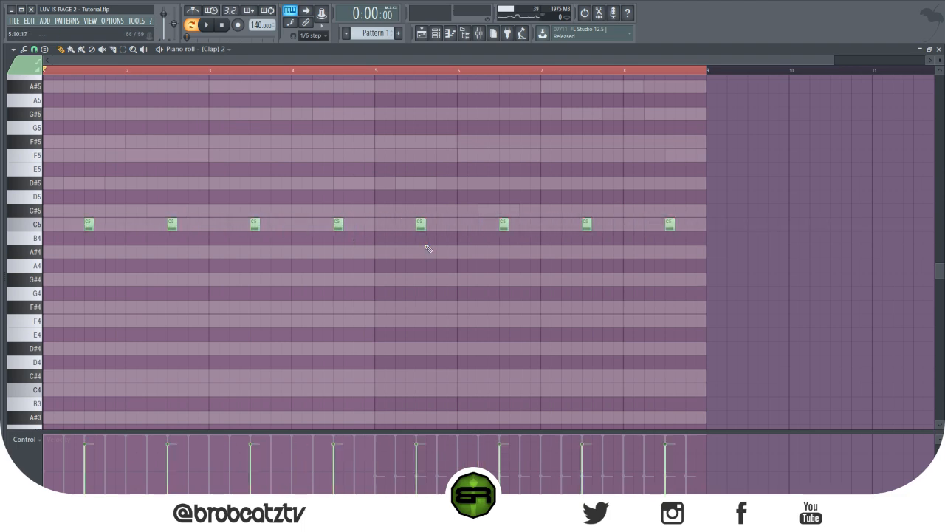
Add a C5 clap on step 13 of bar 4 at about 77% velocity and raise the other claps' velocity.
click(357, 228)
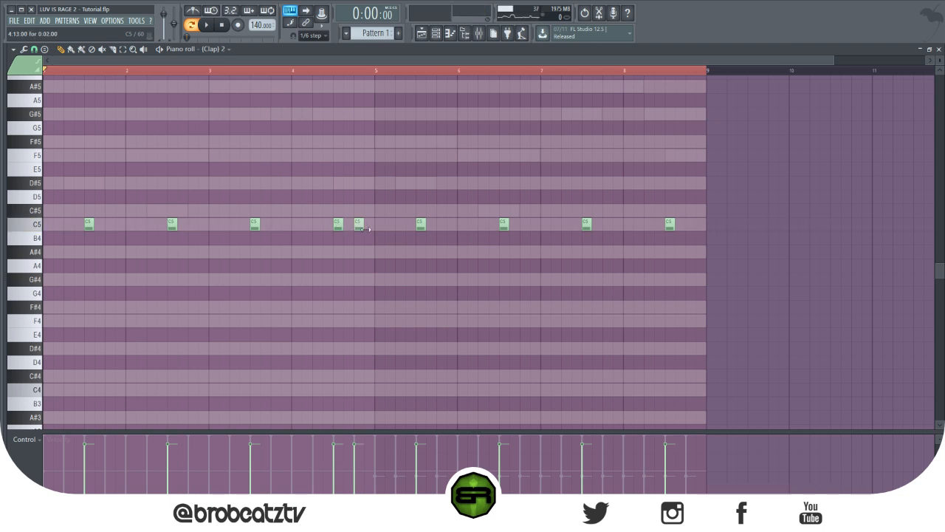
key(space)
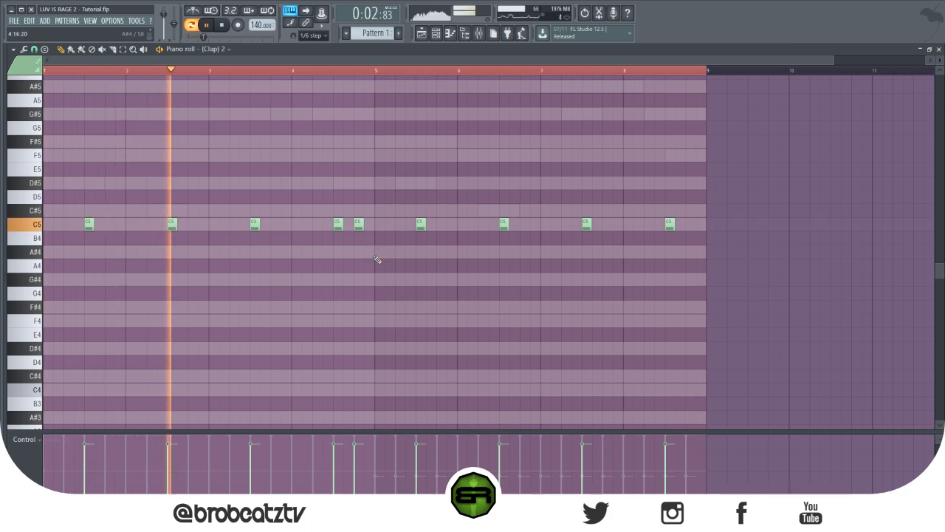
key(ctrl+a)
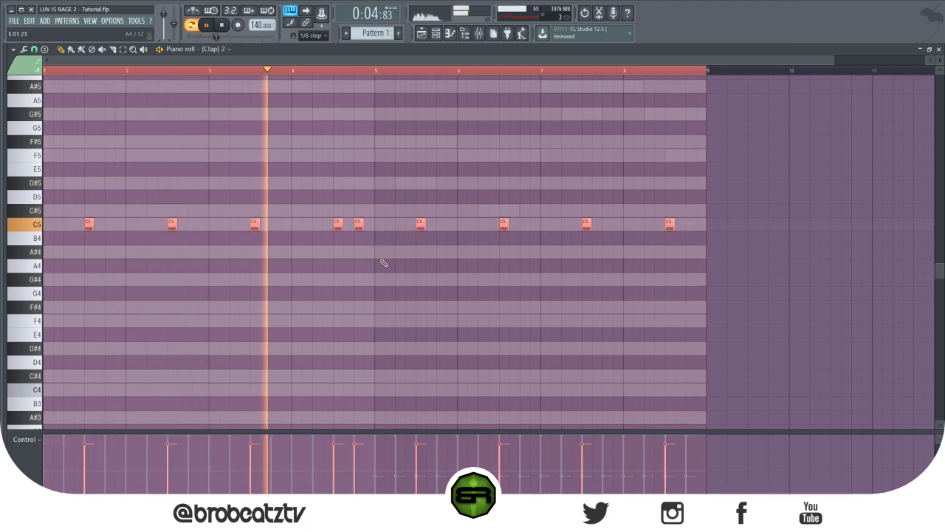
key(space)
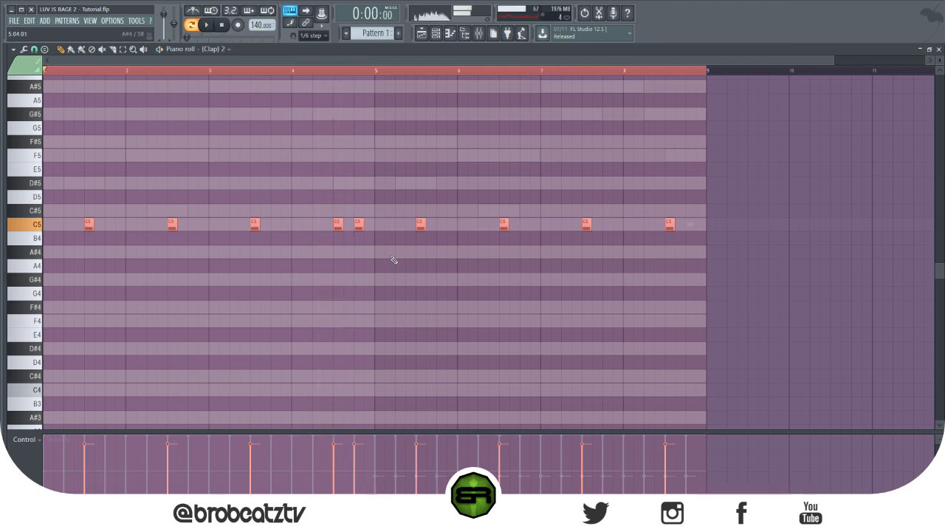
key(ctrl+d)
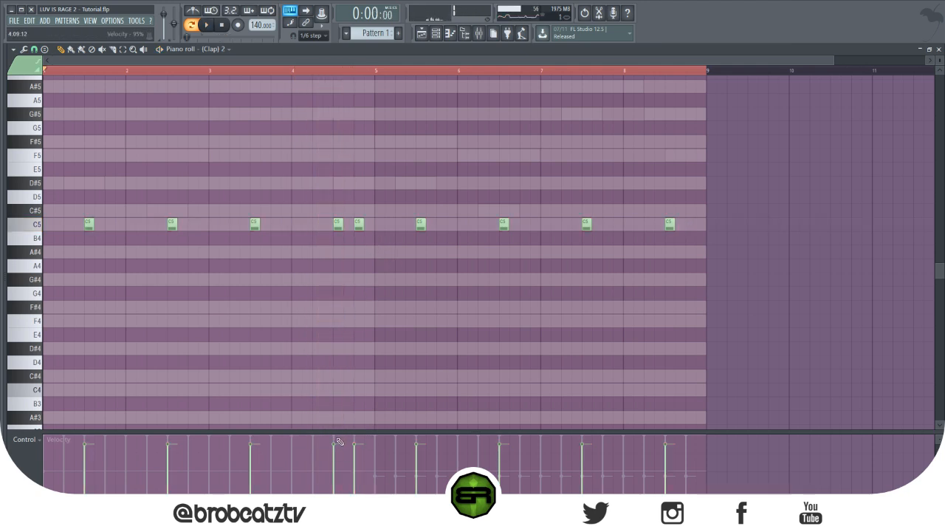
key(ctrl+a)
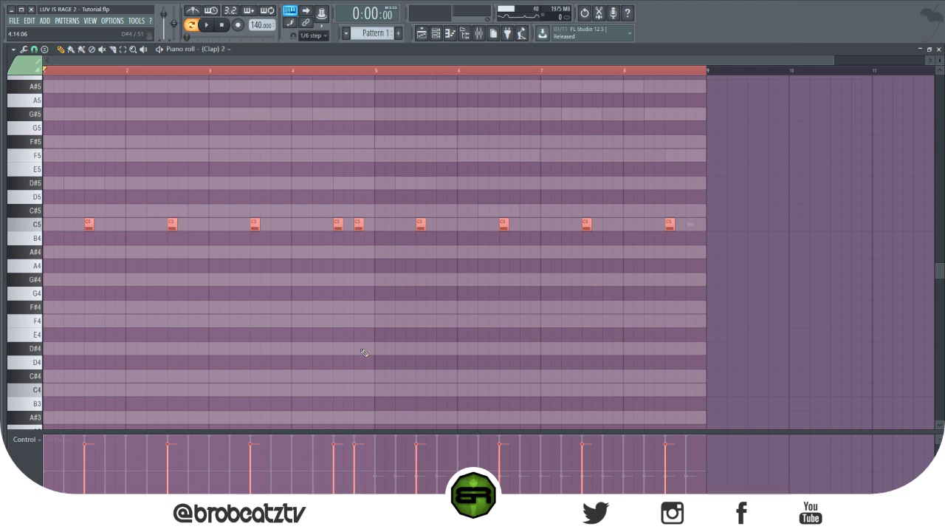
key(ctrl+d)
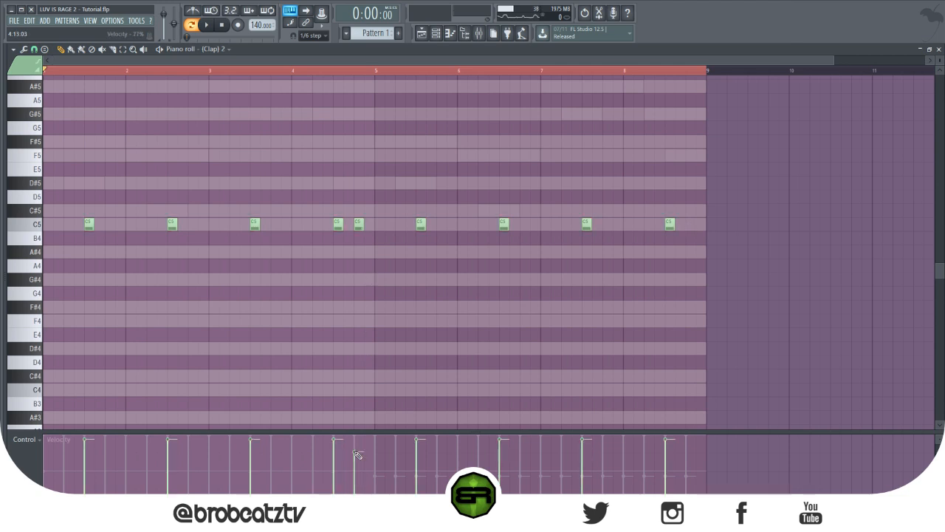
Add a roll of five one-step A#4 claps from step 15 of bar 4 into bar 5, with reduced, mostly rising velocities.
click(369, 253)
mouse_move(373, 253)
mouse_down()
mouse_move(358, 255)
mouse_move(379, 254)
mouse_up()
click(372, 249)
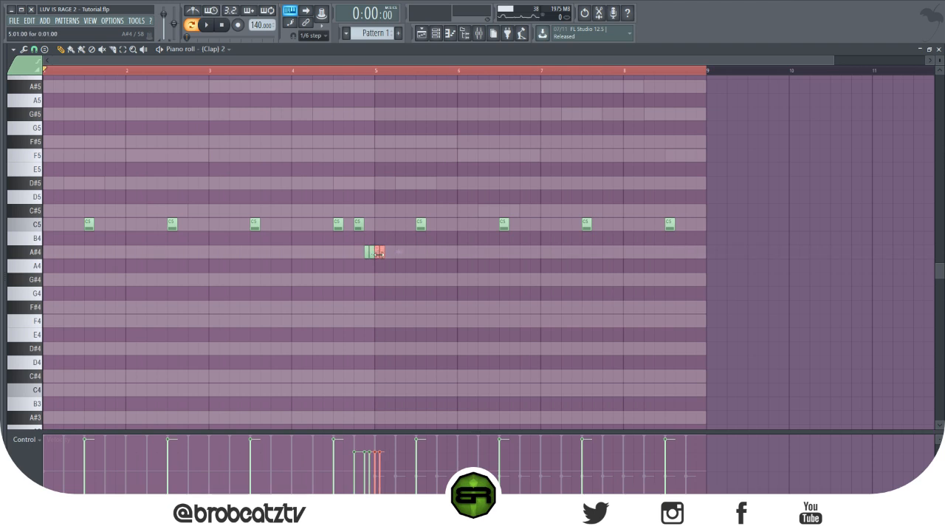
key(ctrl+d)
click(387, 254)
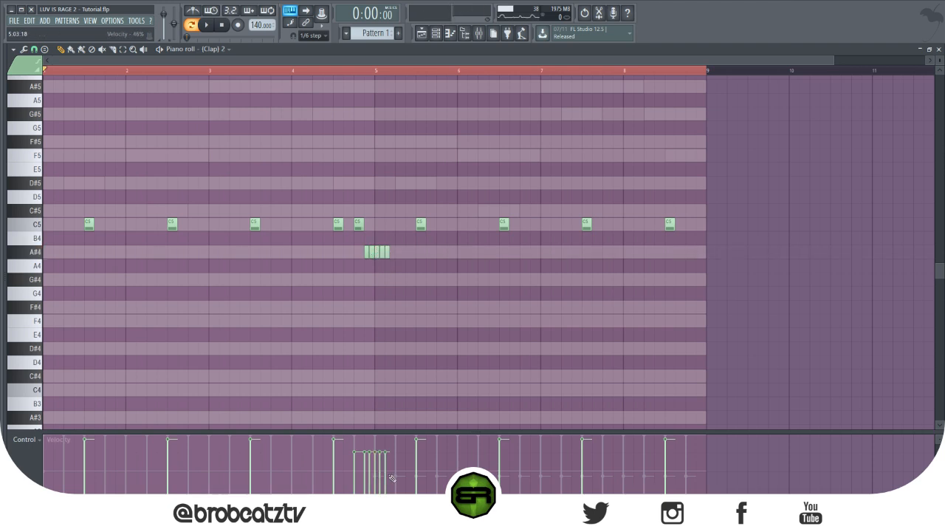
mouse_move(373, 484)
mouse_down()
mouse_move(371, 493)
mouse_move(385, 479)
mouse_up()
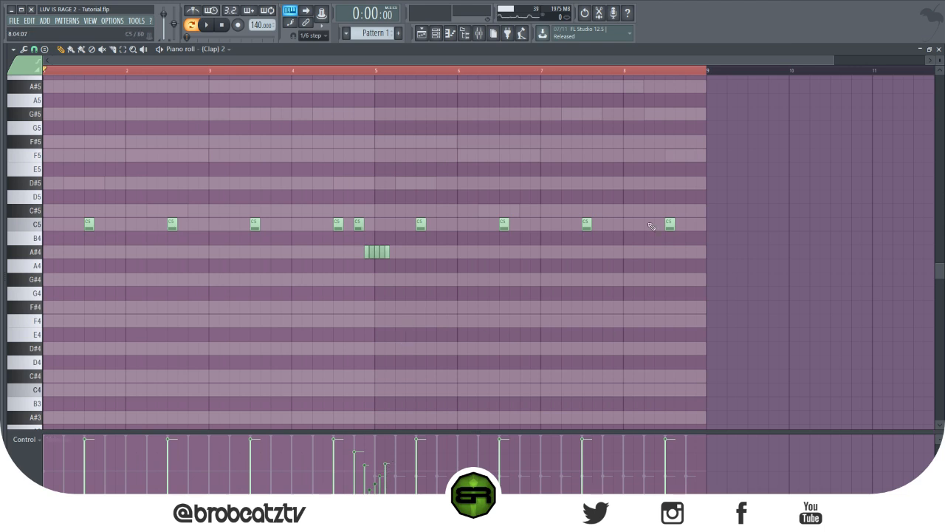
Add a softer C5 clap on step 13 of bar 8 and play the clap pattern, replaying from late bar 3.
click(690, 223)
key(space)
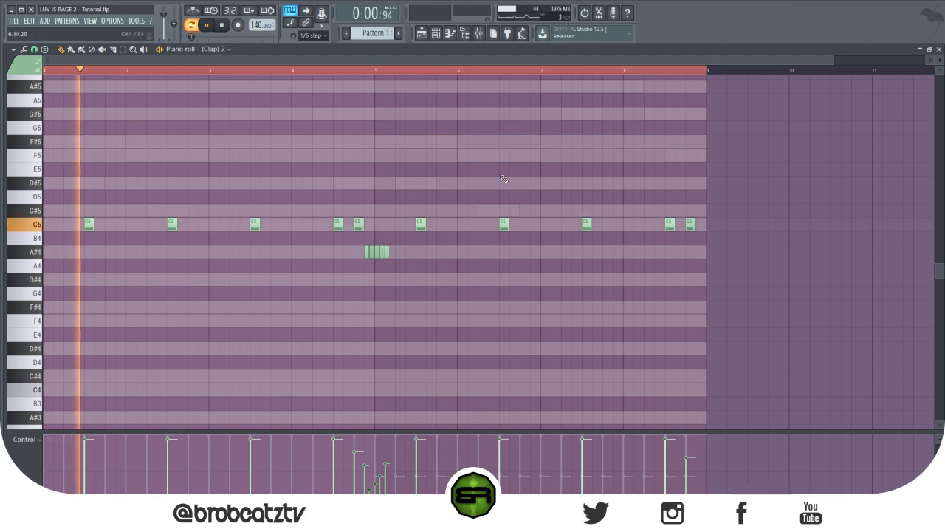
click(288, 69)
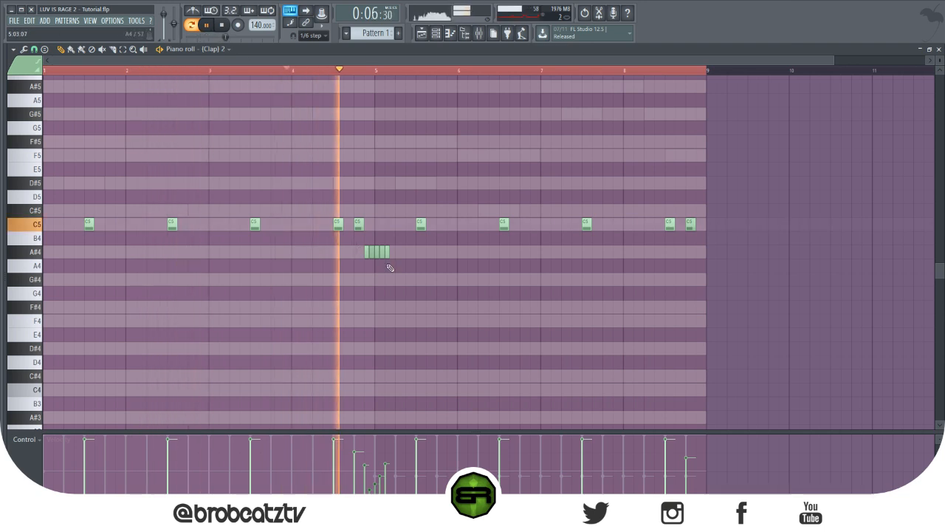
key(space)
Copy the four long Pad melody notes of bars 1–4 into the (808) Digital Lag channel and repeat them in bars 5–8.
click(436, 33)
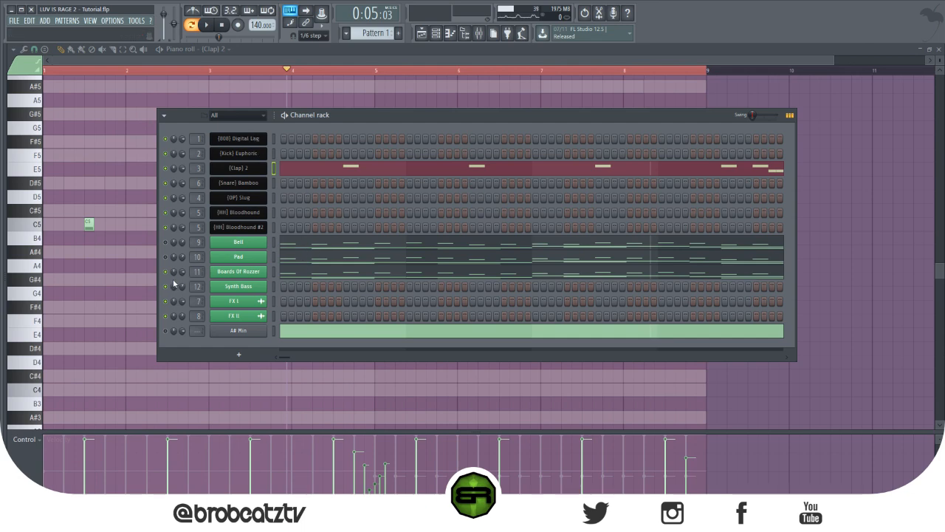
click(307, 255)
scroll(180, 219, up, 1)
drag(91, 149, 177, 203)
ctrl+shift+click(272, 130)
ctrl+shift+click(343, 155)
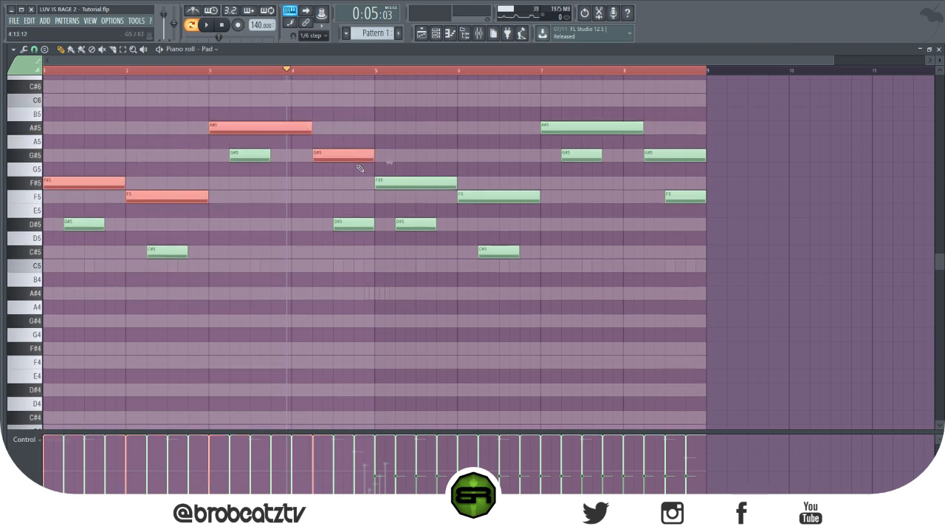
click(437, 37)
right_click(257, 136)
click(289, 139)
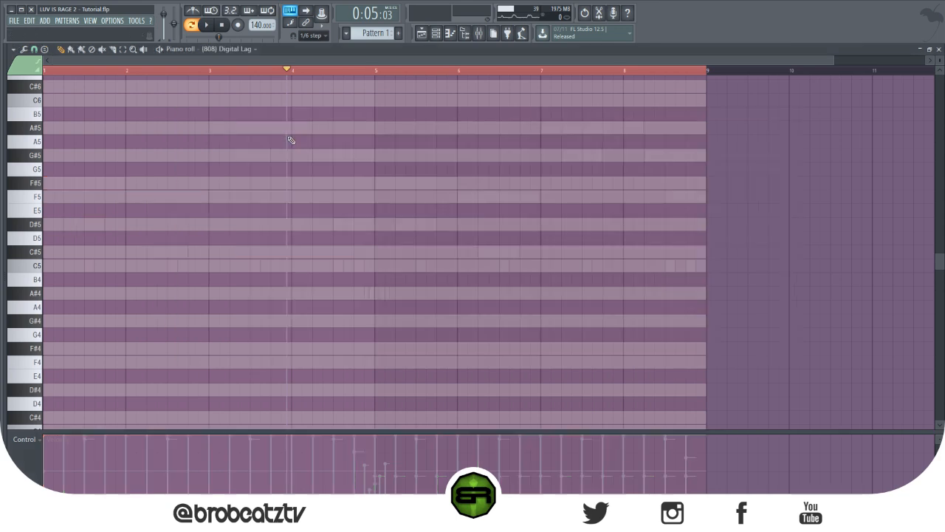
key(ctrl+v)
mouse_move(96, 180)
mouse_down()
mouse_move(437, 177)
mouse_move(426, 177)
mouse_up()
ctrl+click(406, 320)
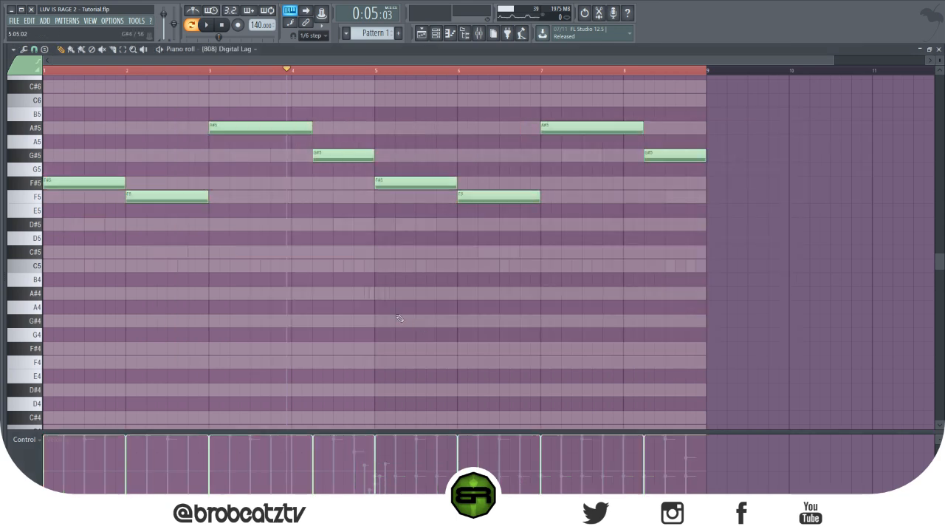
Transpose all the (808) Digital Lag notes up one octave.
key(ctrl+a)
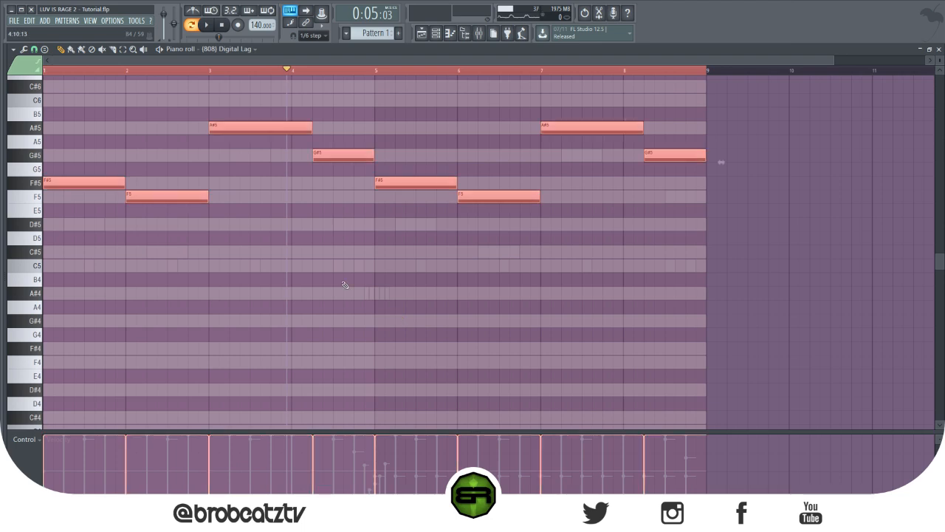
key(Delete)
key(ctrl+z)
scroll(344, 285, up, 5)
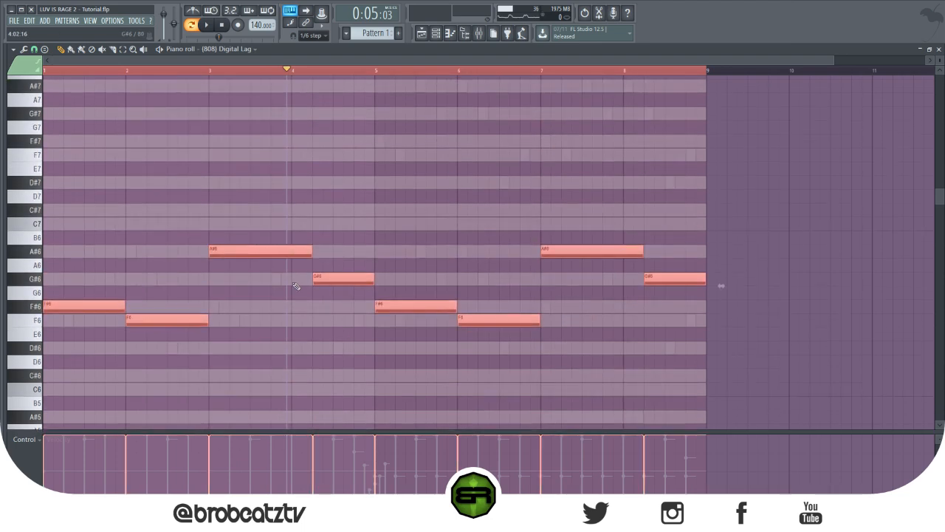
key(space)
key(space)
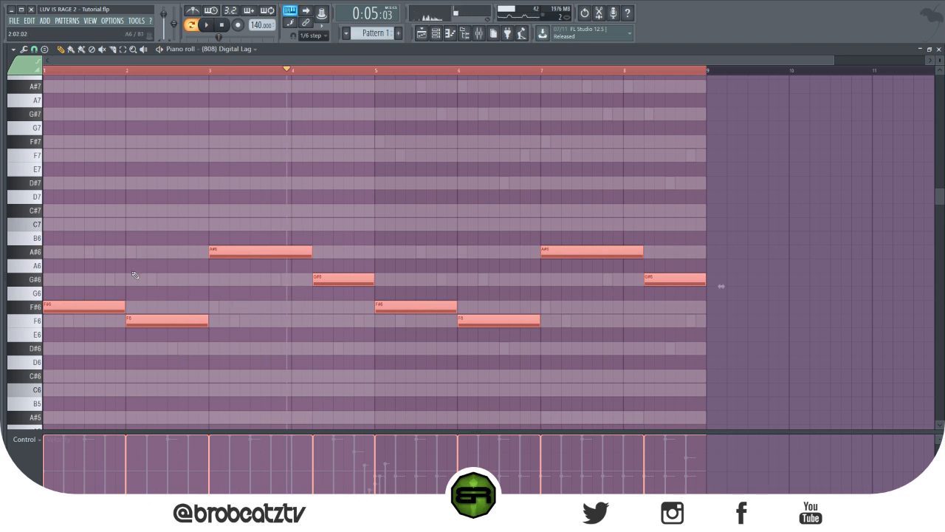
ctrl+click(107, 150)
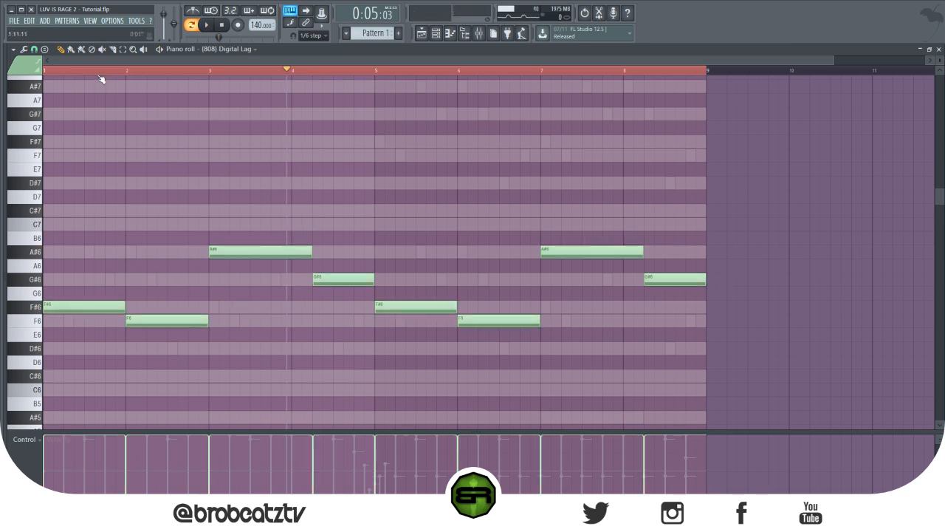
Shorten the first F#6 note to 12 steps, add an 8-step F#6 after it, and start F6 on step 5 of bar 2.
key(space)
drag(122, 308, 105, 308)
click(111, 307)
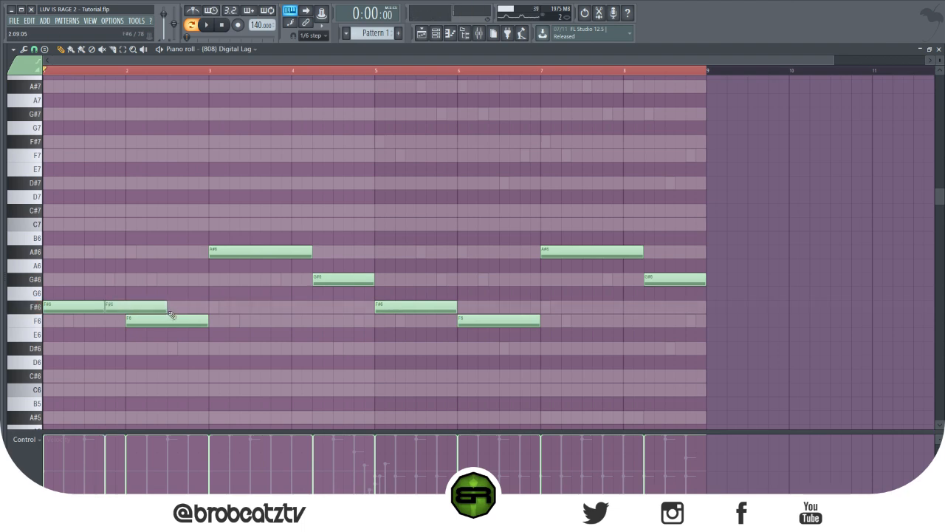
drag(167, 306, 147, 318)
key(space)
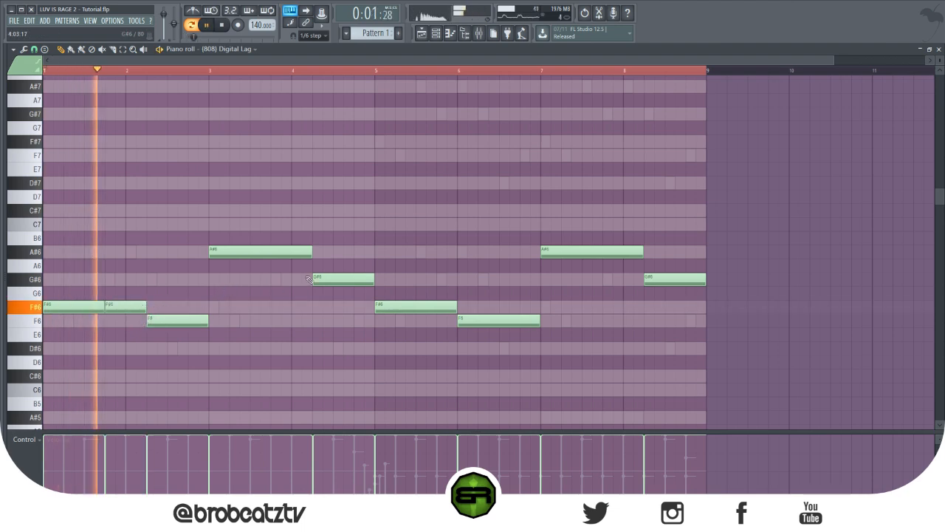
Split bar 3's A#6 into 12-step and 8-step notes and bar 4's G#6 into two 6-step notes, checking with playback.
click(302, 251)
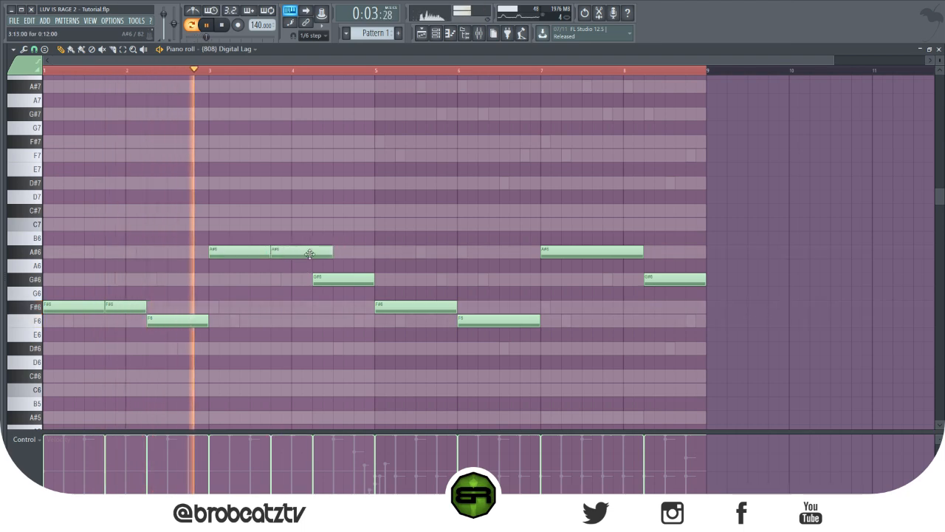
drag(331, 252, 312, 251)
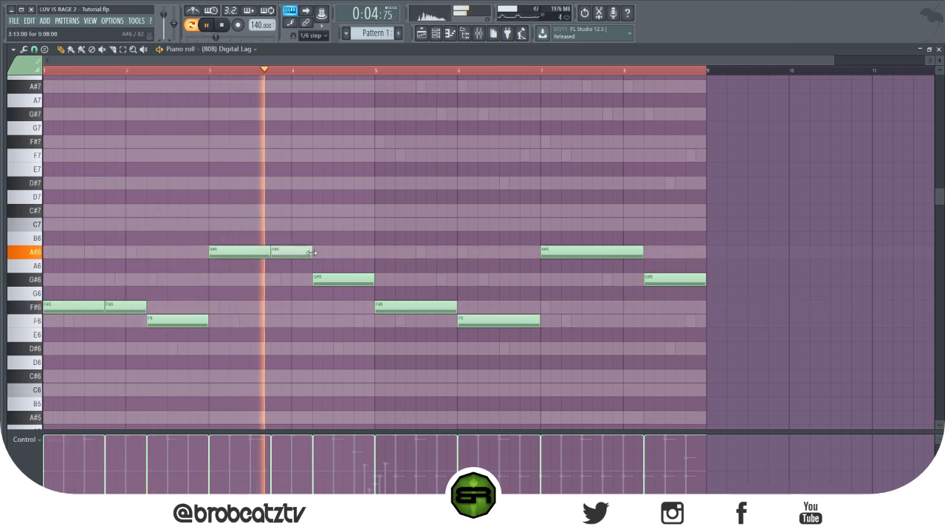
drag(373, 278, 354, 280)
click(348, 280)
key(space)
key(space)
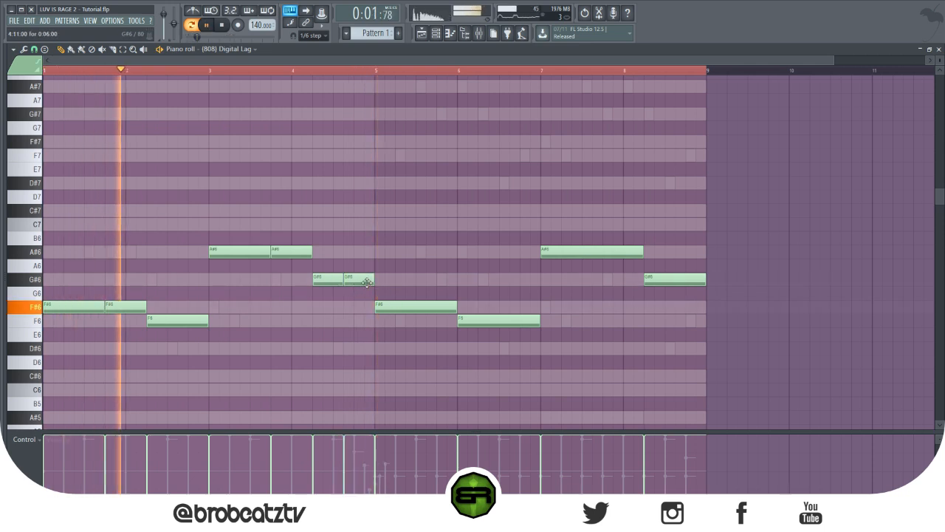
drag(367, 282, 369, 279)
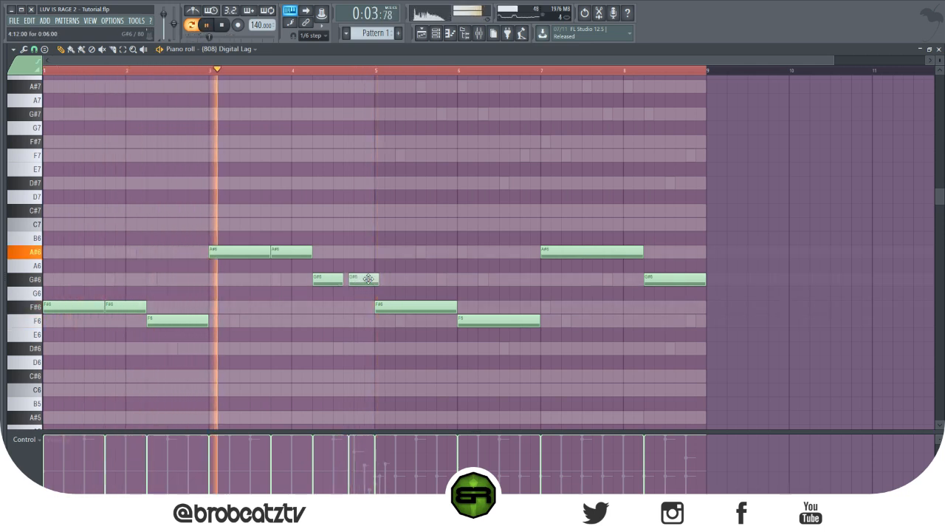
drag(370, 279, 364, 279)
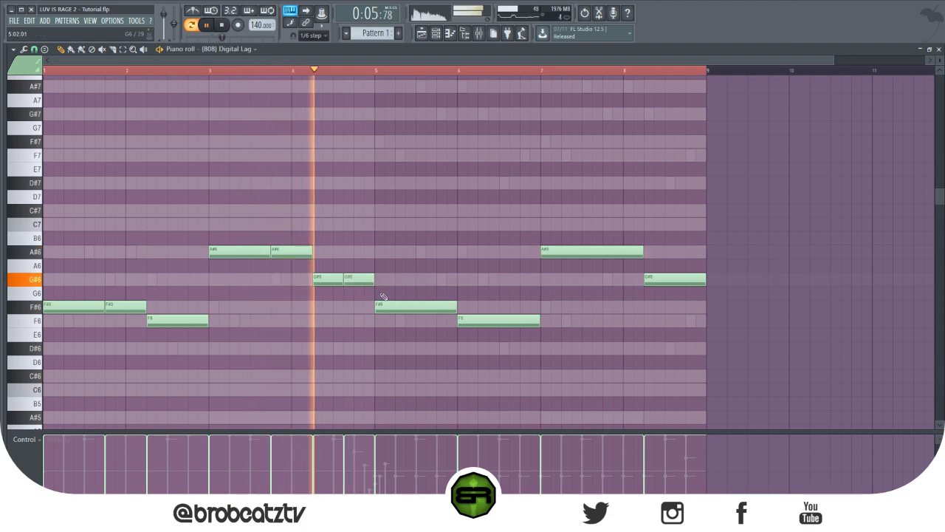
Delete the 808 notes in bars 5–8 and duplicate the bars 1–4 pattern in their place.
right_click(387, 305)
right_click(495, 320)
right_click(591, 251)
right_click(653, 280)
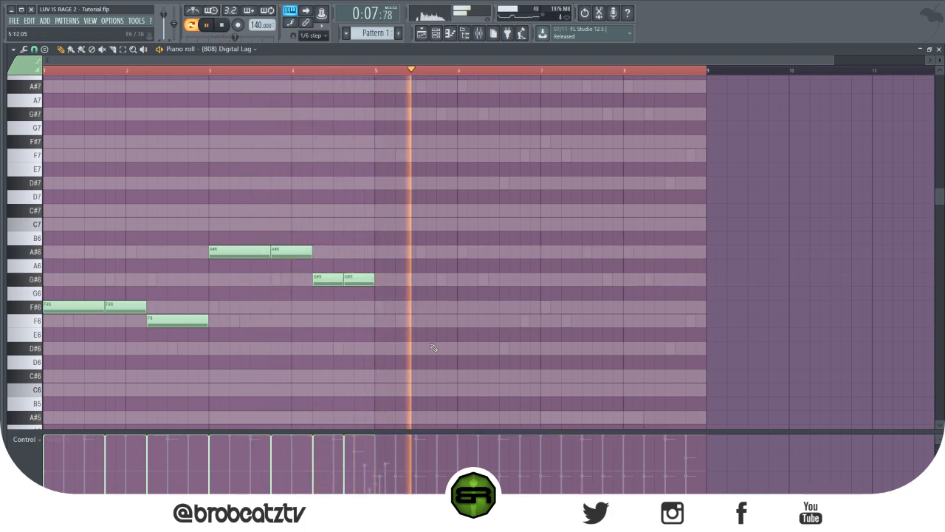
key(ctrl+a)
key(ctrl+b)
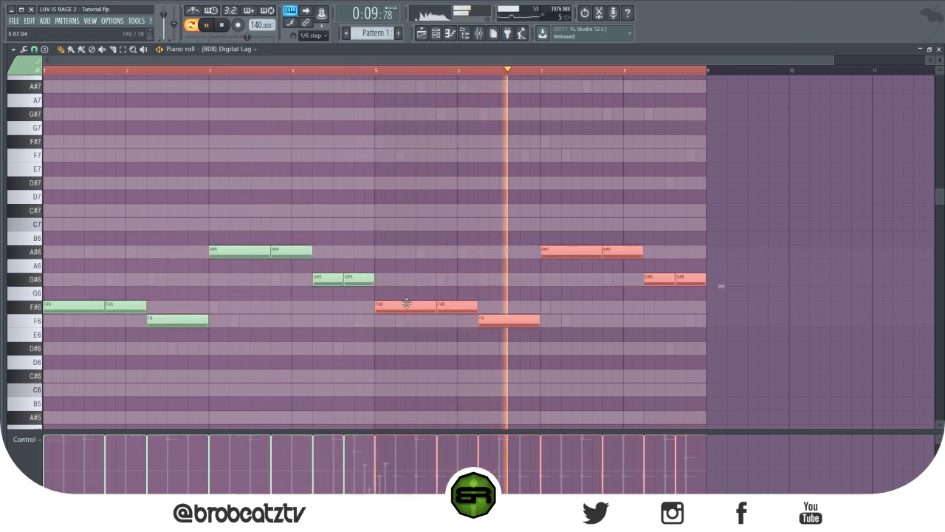
Split the F6 note in bar 6 into two 6-step notes and replay the pattern.
mouse_move(435, 306)
mouse_down()
mouse_move(412, 307)
mouse_move(442, 308)
mouse_up()
key(ctrl+d)
mouse_move(537, 325)
mouse_down()
mouse_move(502, 324)
mouse_move(535, 323)
mouse_up()
click(511, 322)
key(space)
key(space)
Add a 6-step D#6 on step 7 of bar 5, shorten the preceding F#6 to 6 steps, and replay from late bar 4.
click(421, 349)
drag(435, 307, 405, 310)
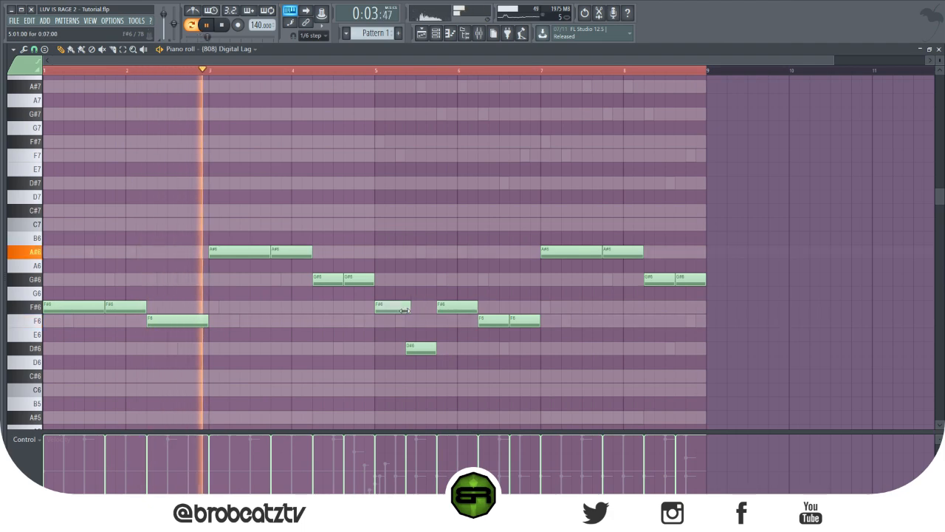
click(337, 70)
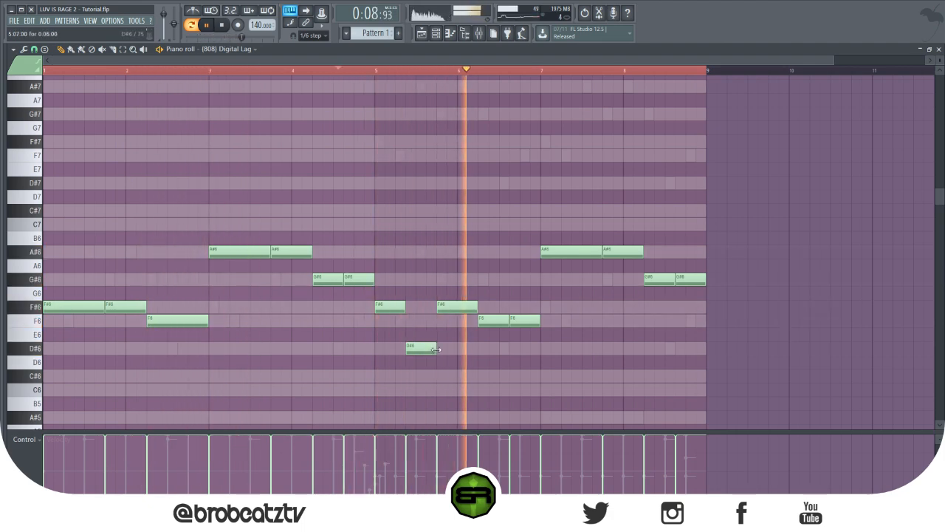
key(space)
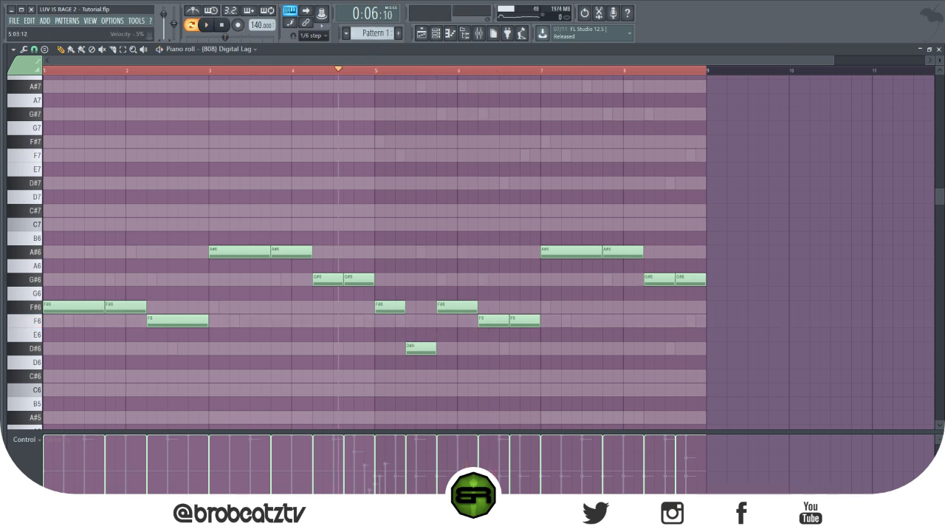
Copy all the 808 notes into the (Kick) Euphoric channel's piano roll.
scroll(419, 326, down, 3)
scroll(436, 331, up, 2)
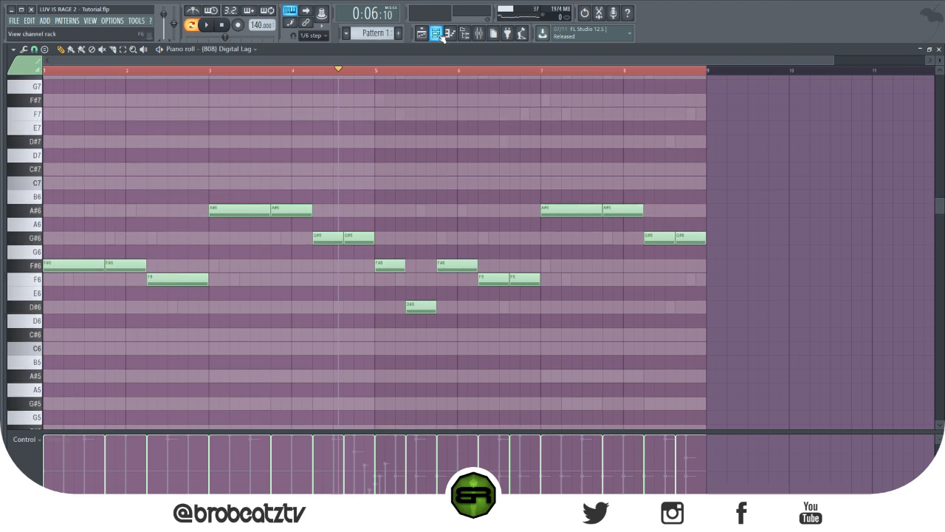
key(ctrl+a)
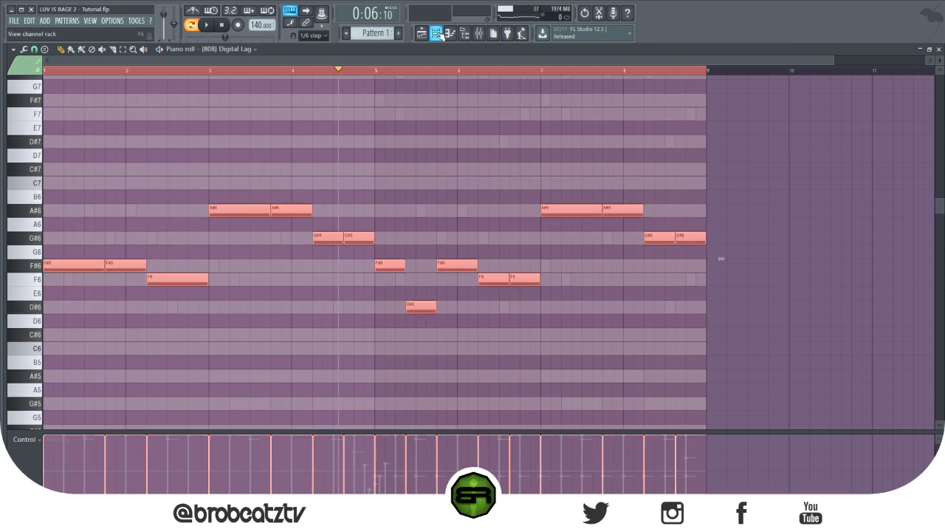
click(437, 34)
right_click(238, 151)
click(305, 156)
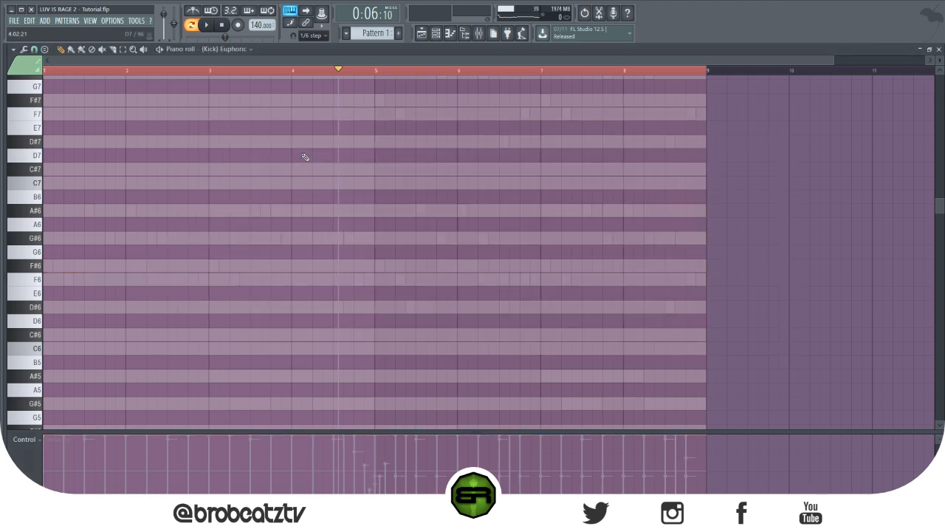
key(ctrl+v)
click(353, 156)
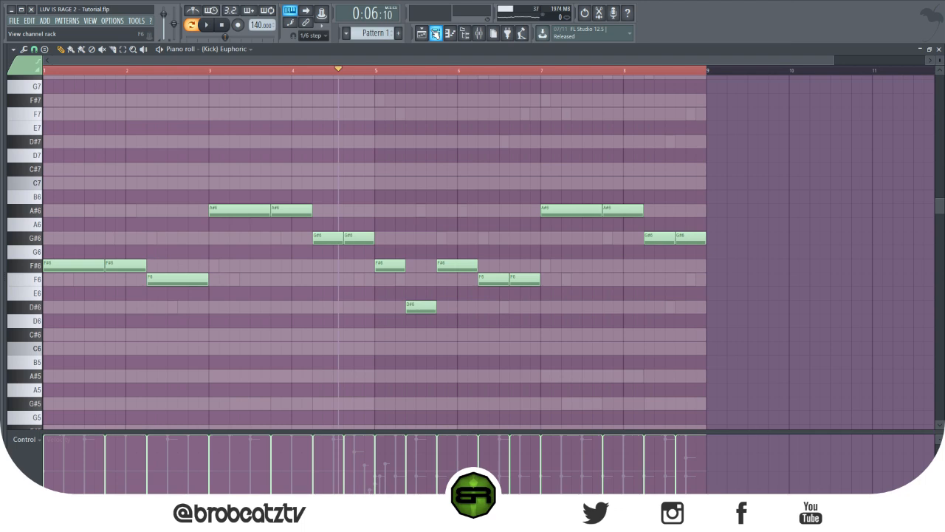
Lower the kick's higher notes row by row until every note sits on D#6.
click(436, 33)
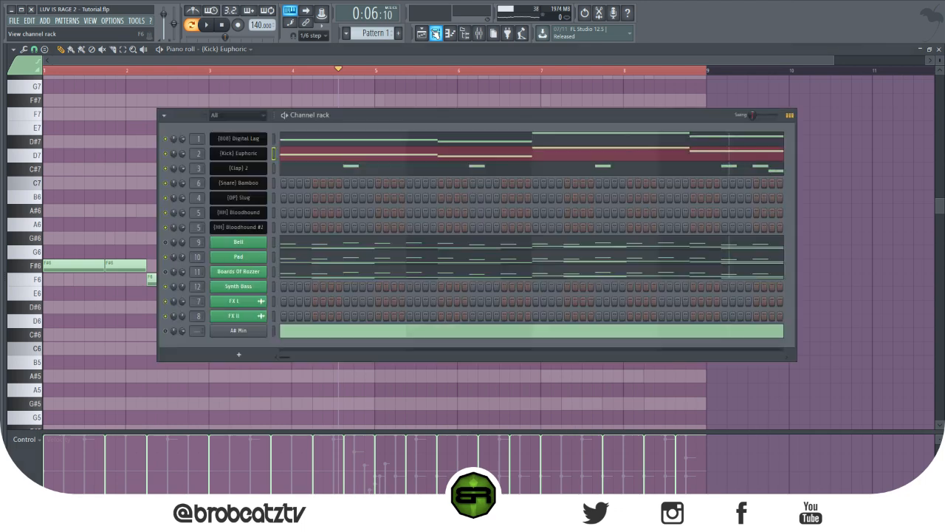
click(297, 157)
click(308, 155)
drag(214, 203, 384, 220)
drag(300, 212, 301, 237)
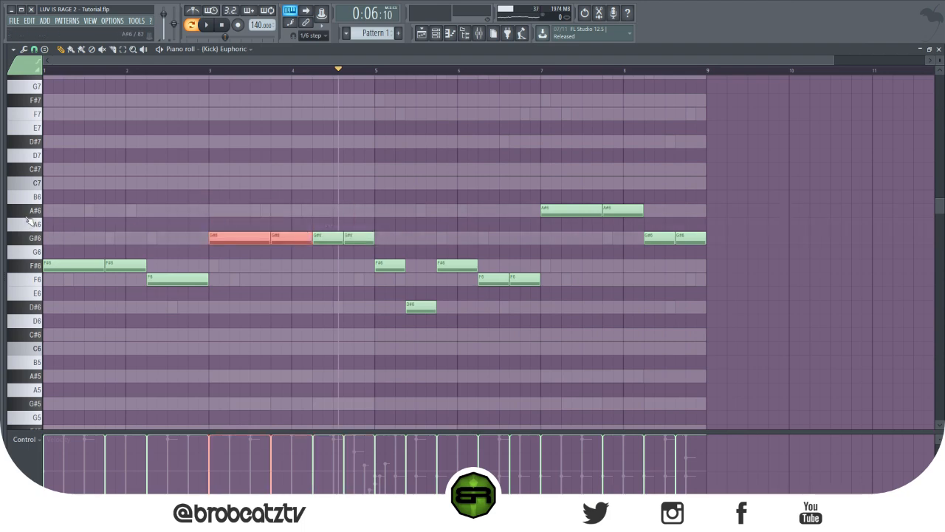
ctrl+click(27, 220)
drag(602, 204, 599, 238)
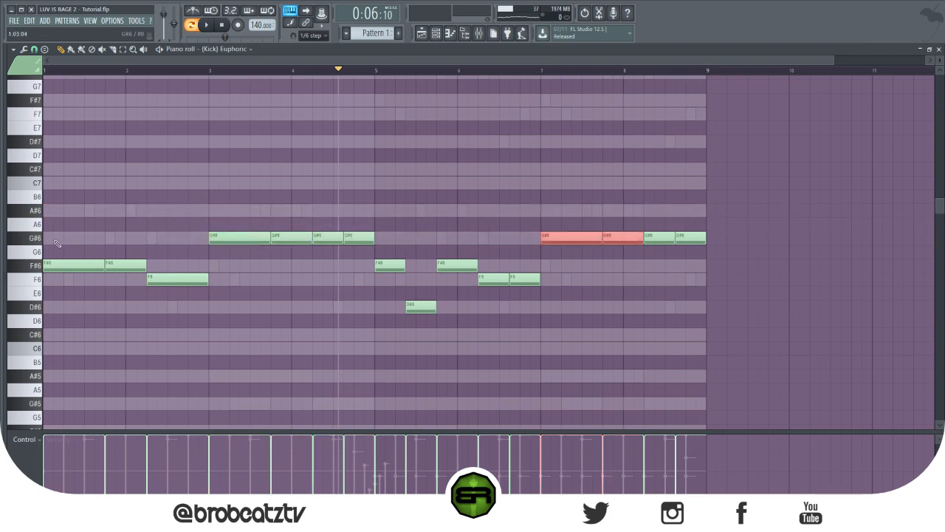
ctrl+click(37, 240)
drag(239, 235, 239, 272)
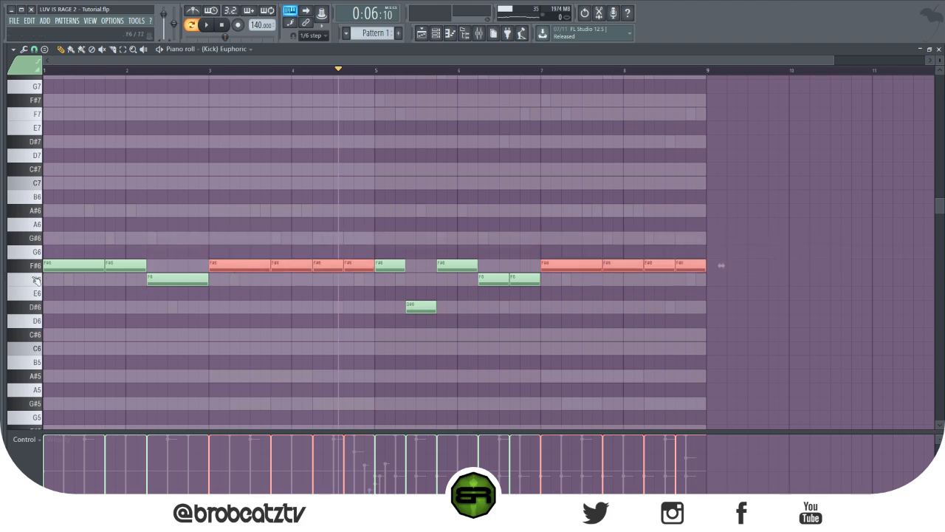
ctrl+click(40, 273)
drag(63, 283, 60, 310)
click(67, 309)
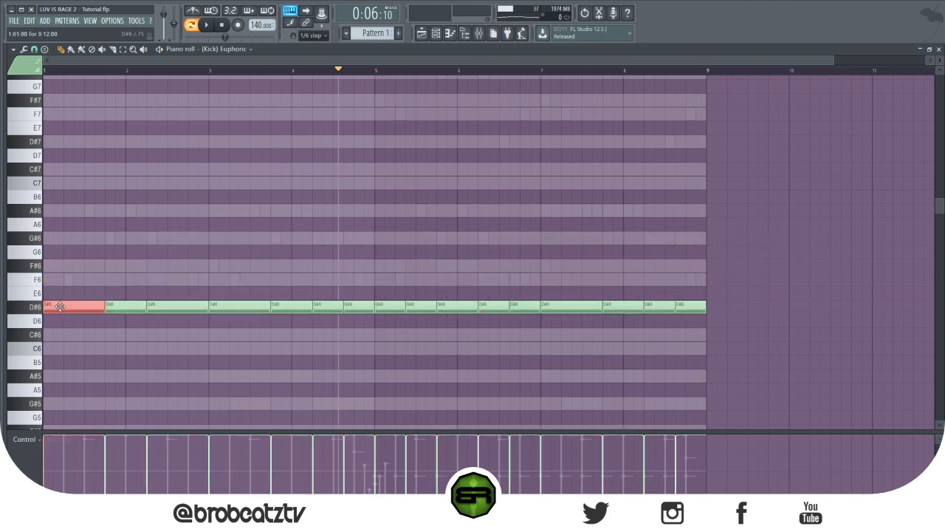
Move the whole row of kick notes down to C6.
key(ctrl+a)
drag(64, 305, 62, 352)
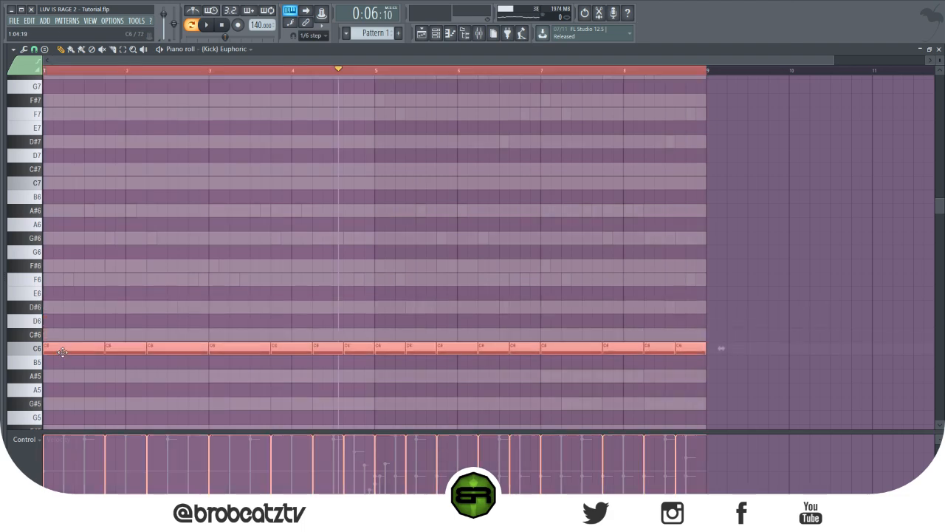
scroll(105, 308, down, 1)
ctrl+click(163, 238)
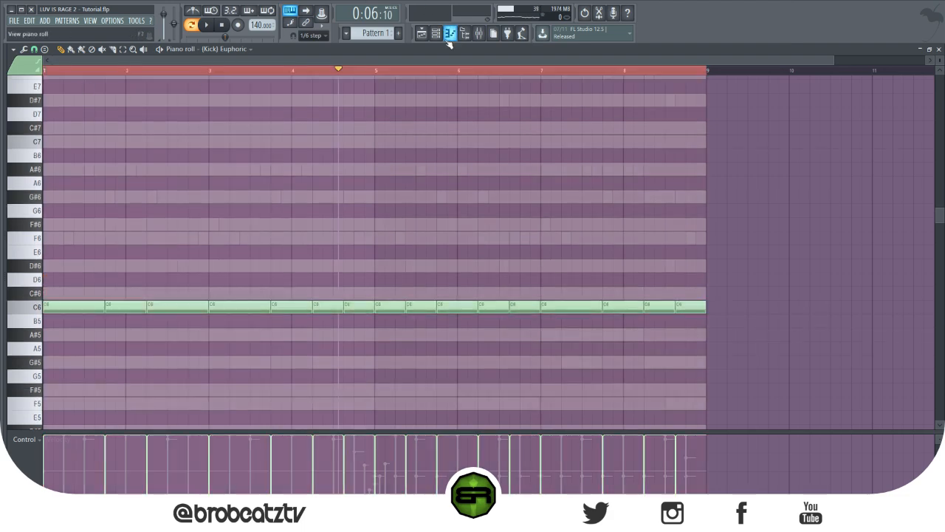
Play from the start, shorten bar 2's last C6 kick, and add a 4-step kick on step 13.
drag(124, 71, 44, 70)
key(space)
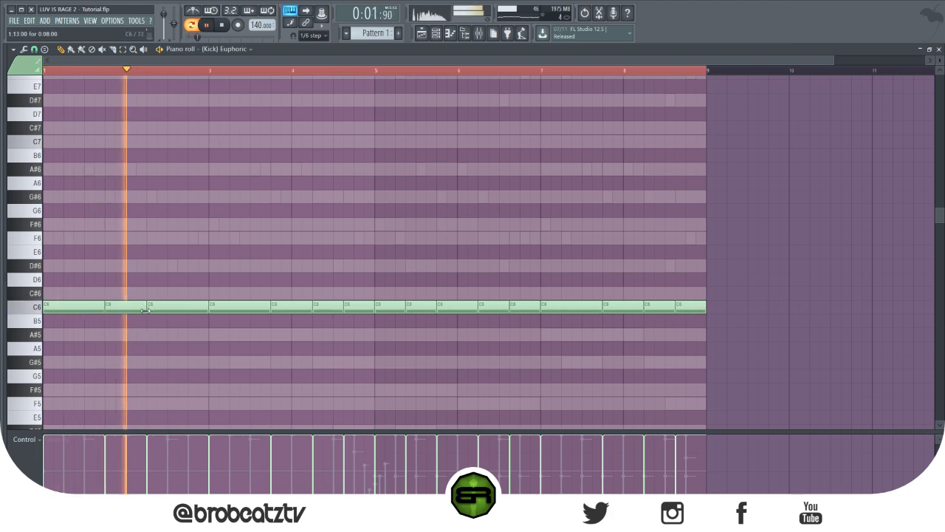
mouse_move(208, 310)
mouse_down()
mouse_move(180, 309)
mouse_move(207, 293)
mouse_move(195, 310)
mouse_up()
click(196, 293)
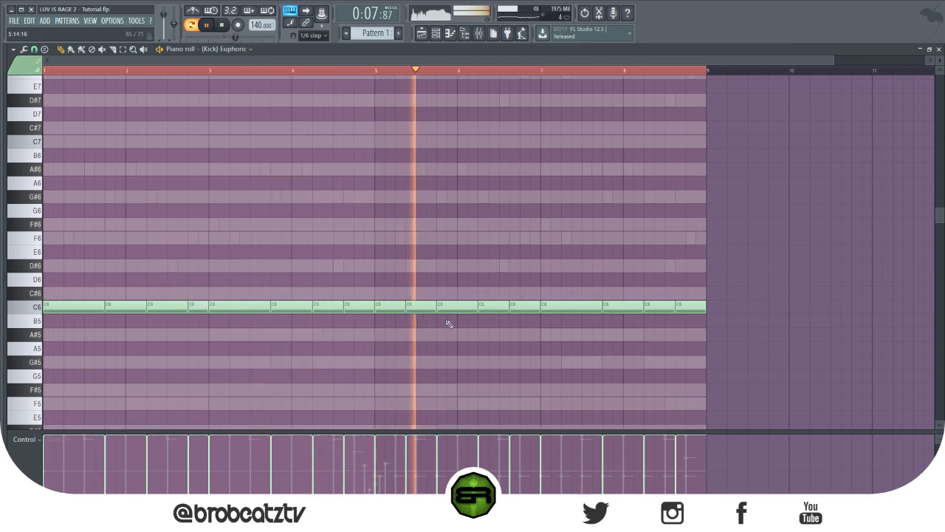
Shorten the last kicks of bars 6 and 8 to 2 steps and add a 2-step C6 kick on step 13 of each bar.
drag(539, 310, 520, 311)
click(523, 310)
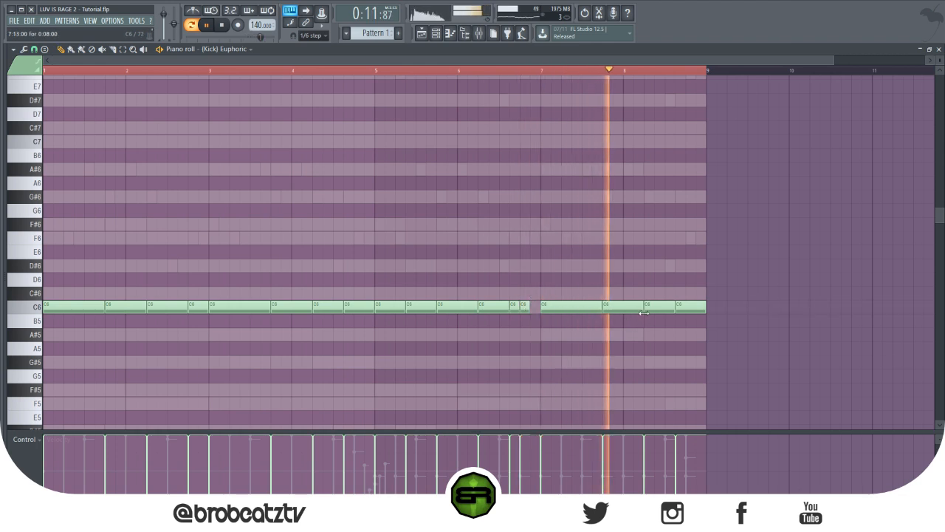
mouse_move(702, 310)
mouse_down()
mouse_move(686, 311)
mouse_move(709, 311)
mouse_move(694, 310)
mouse_up()
click(688, 311)
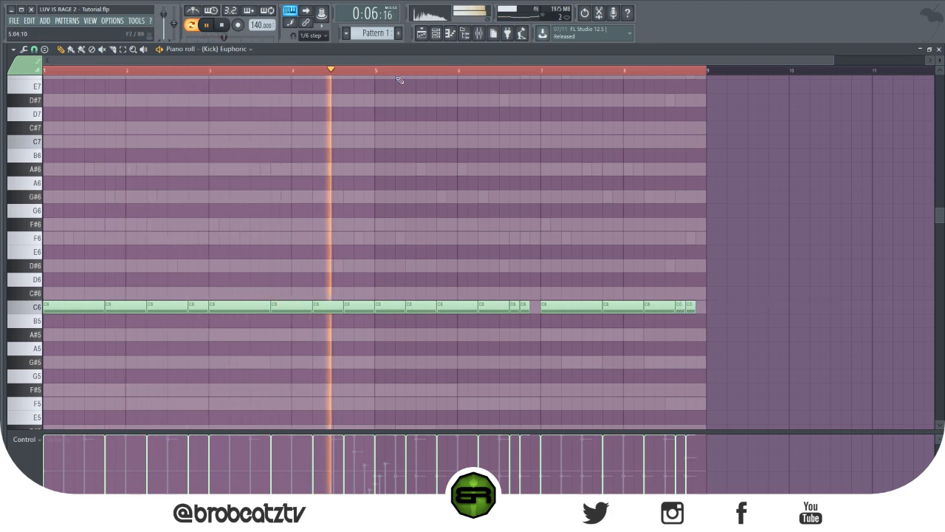
Stop playback, transpose all kick notes down one octave to C5, save the project, and show the channel rack.
key(F6)
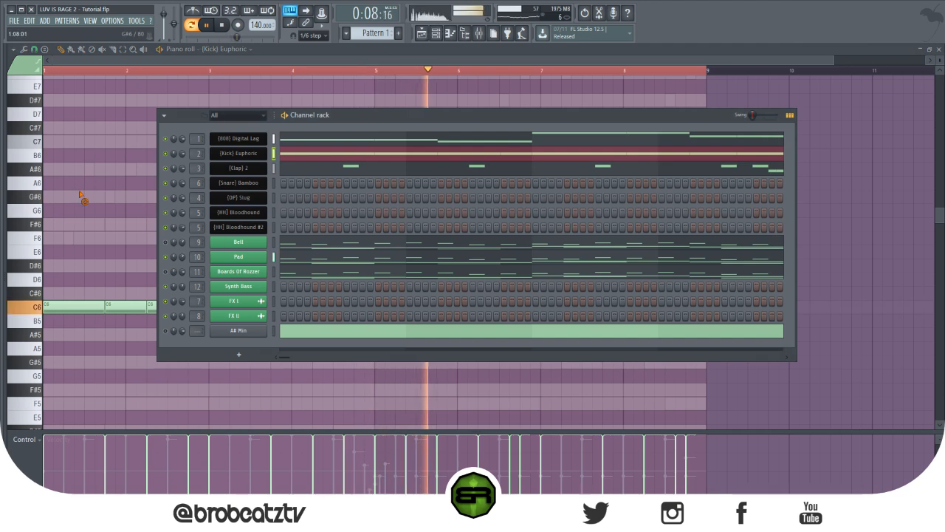
key(F6)
key(space)
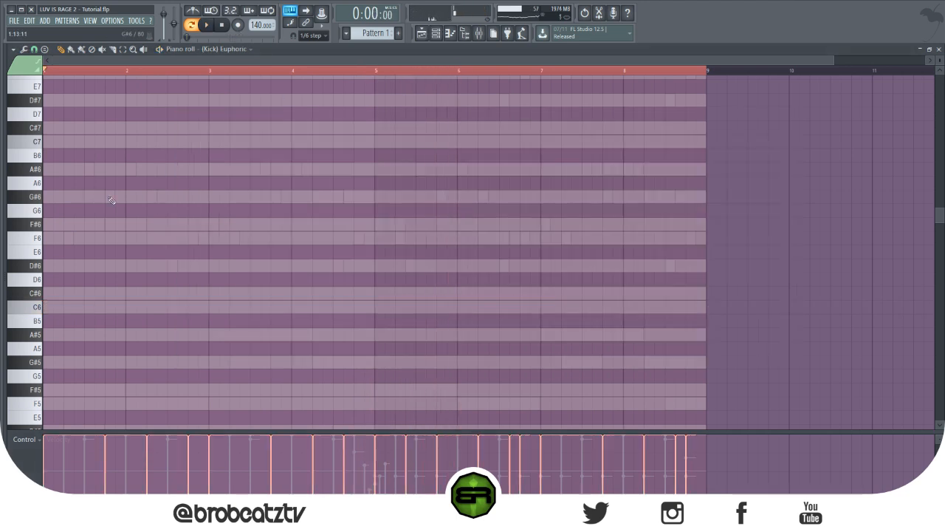
scroll(217, 97, down, 3)
key(ctrl+s)
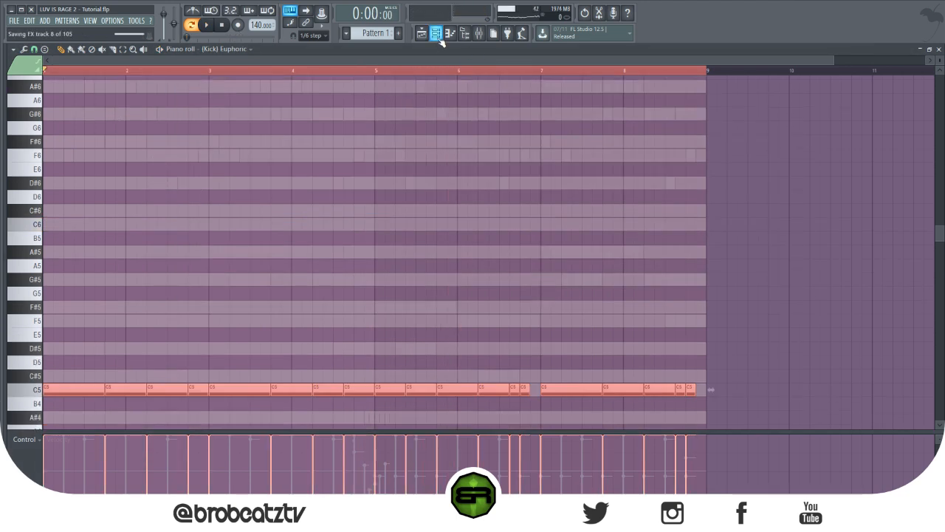
click(436, 33)
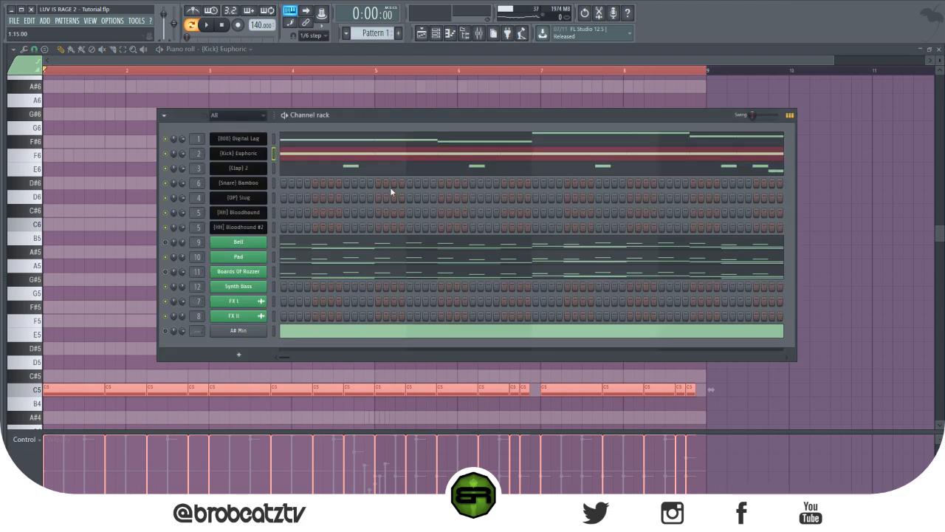
click(424, 183)
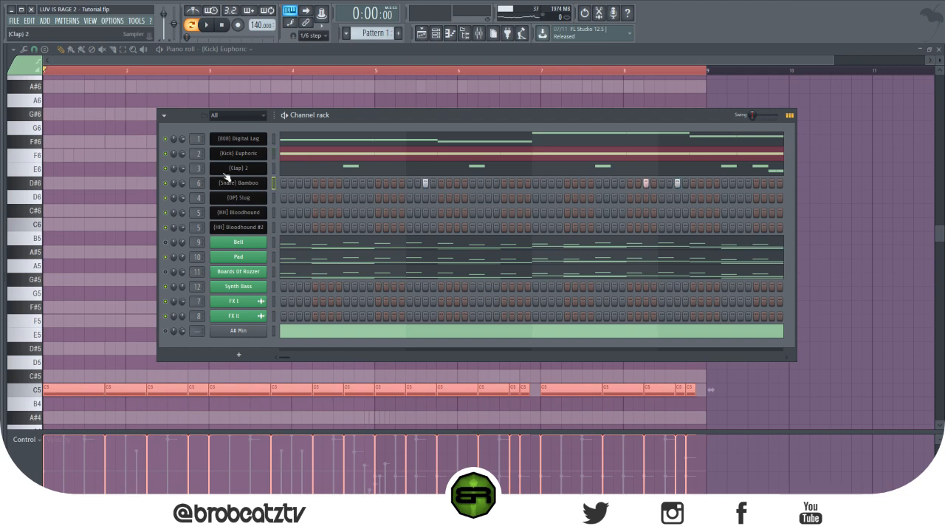
right_click(264, 182)
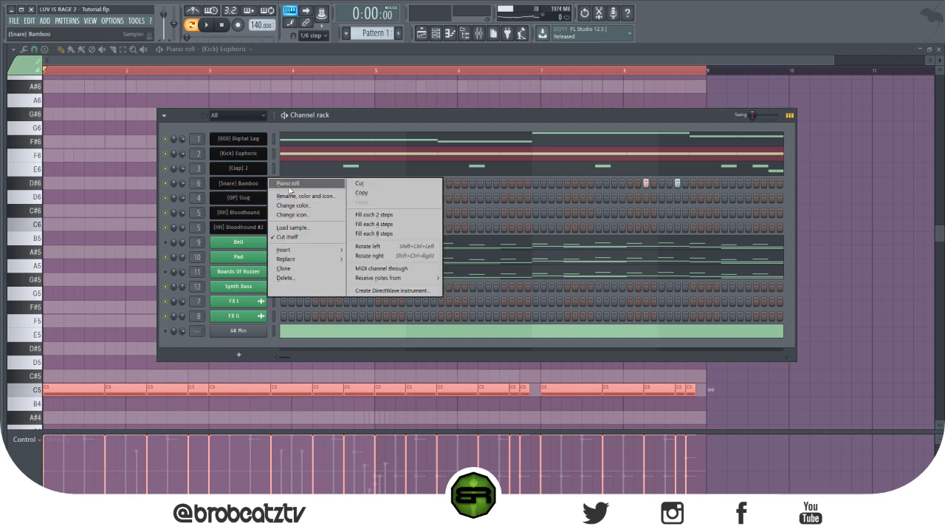
click(243, 185)
right_click(244, 184)
click(350, 185)
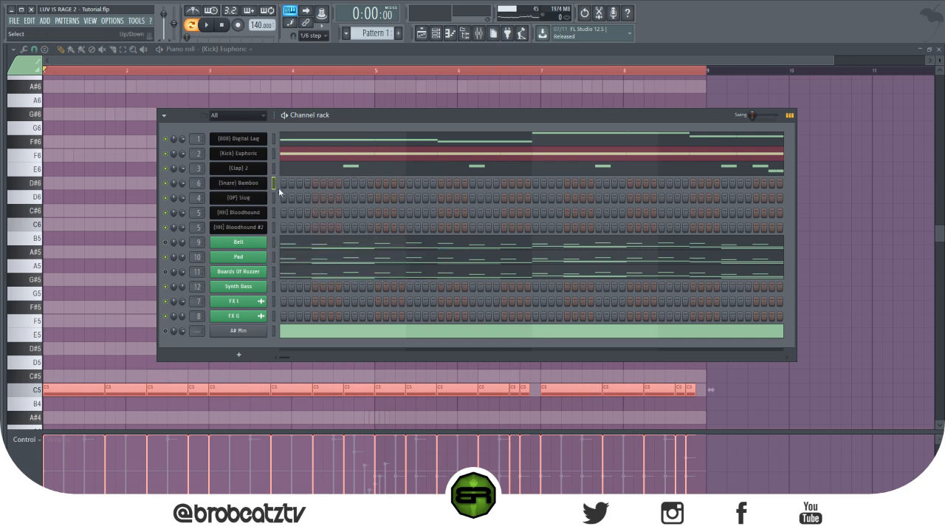
Show the piano roll of the first Bloodhound hi-hat channel and set its snap to 1/6 beat.
right_click(271, 211)
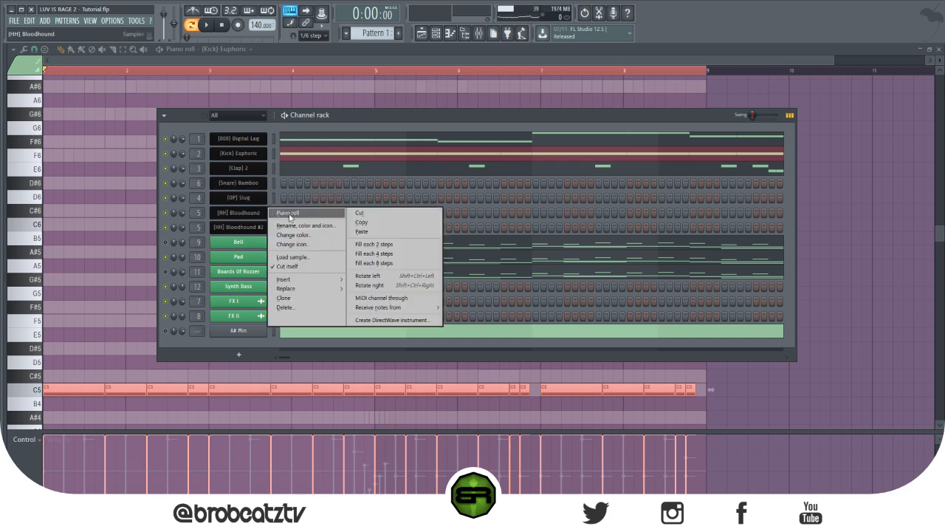
click(289, 214)
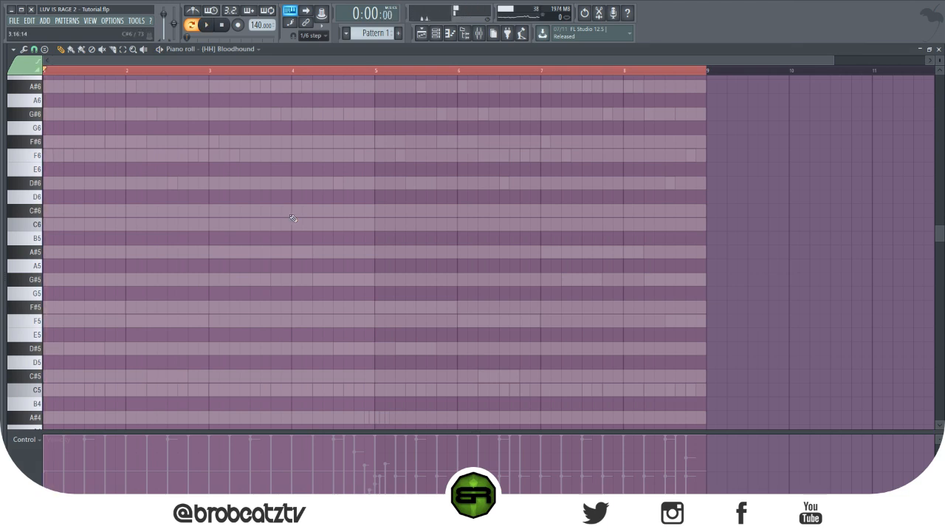
click(34, 49)
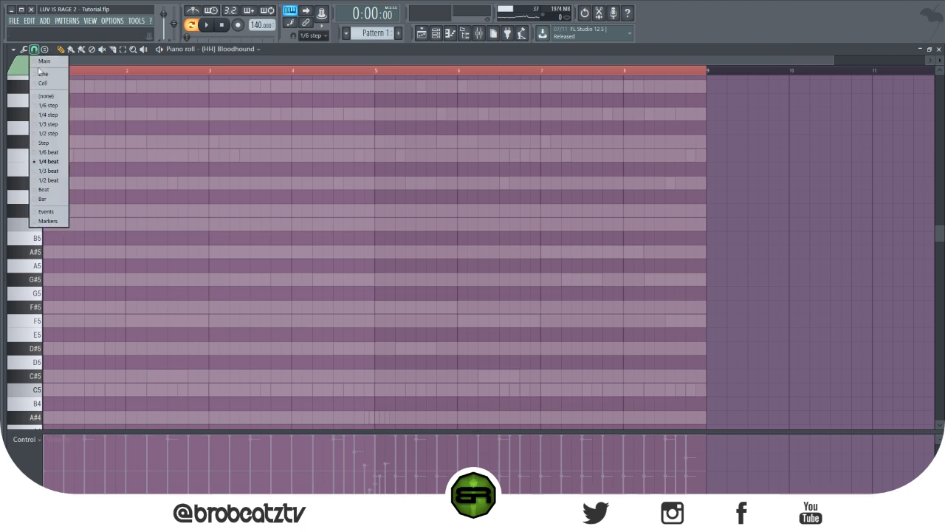
click(49, 152)
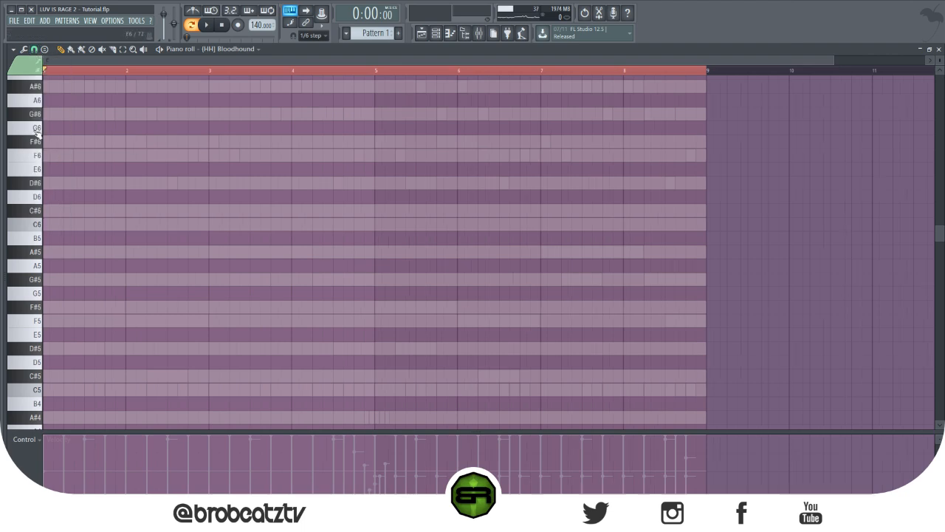
click(34, 49)
click(51, 153)
click(436, 34)
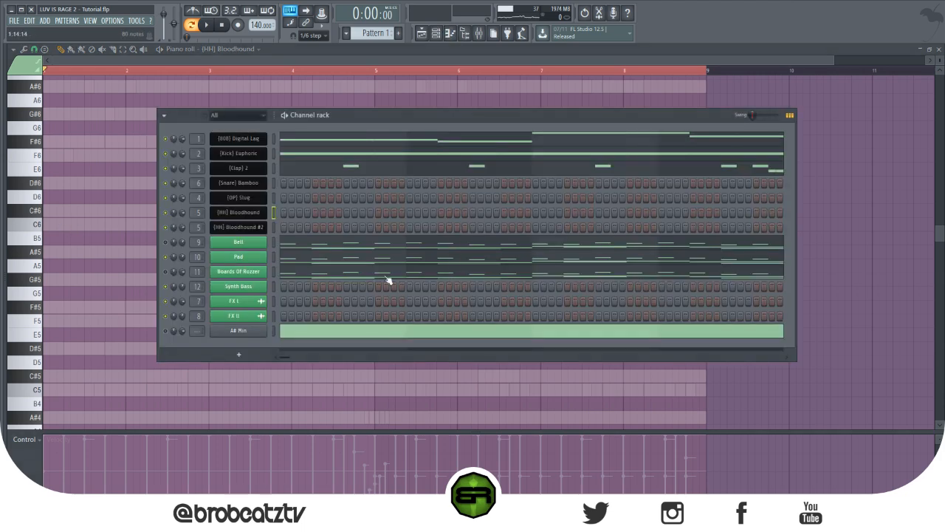
right_click(262, 215)
click(274, 213)
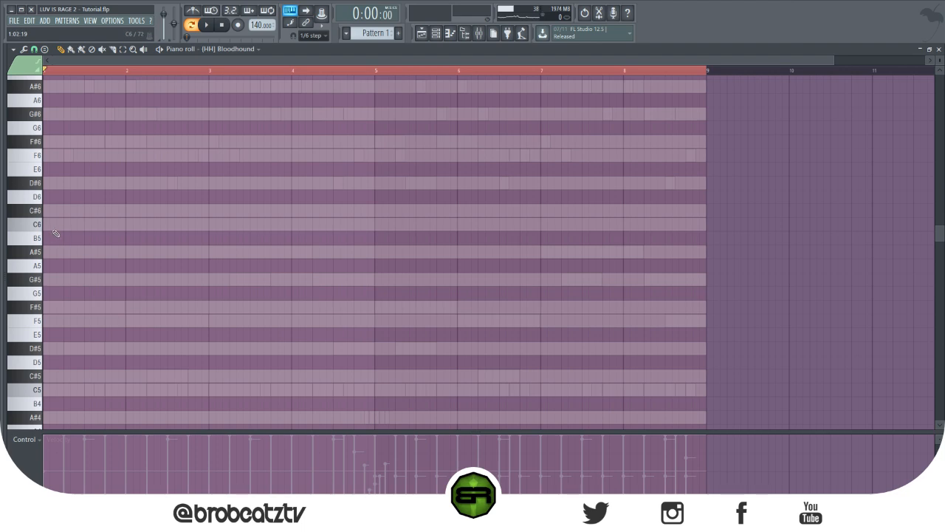
click(449, 33)
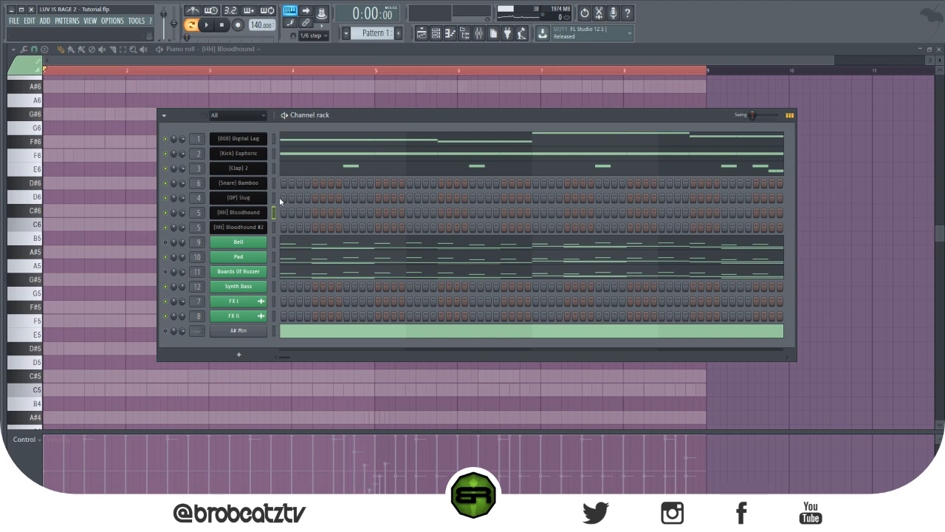
key(F6)
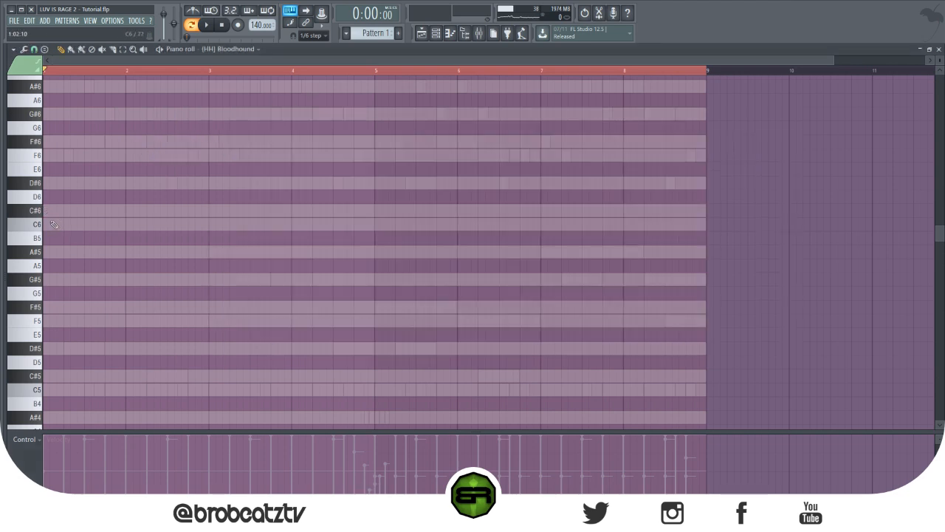
scroll(48, 360, down, 2)
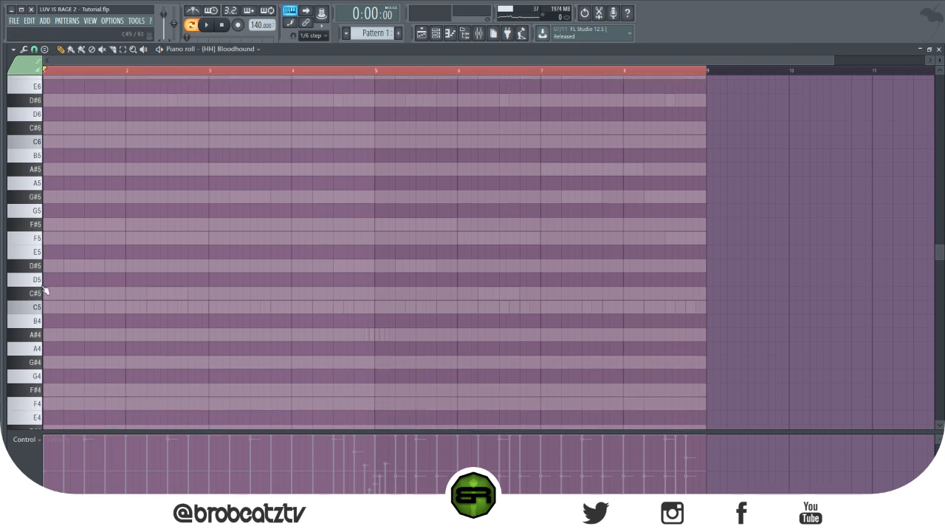
click(53, 310)
click(53, 309)
click(59, 311)
click(65, 311)
click(72, 312)
click(79, 314)
key(space)
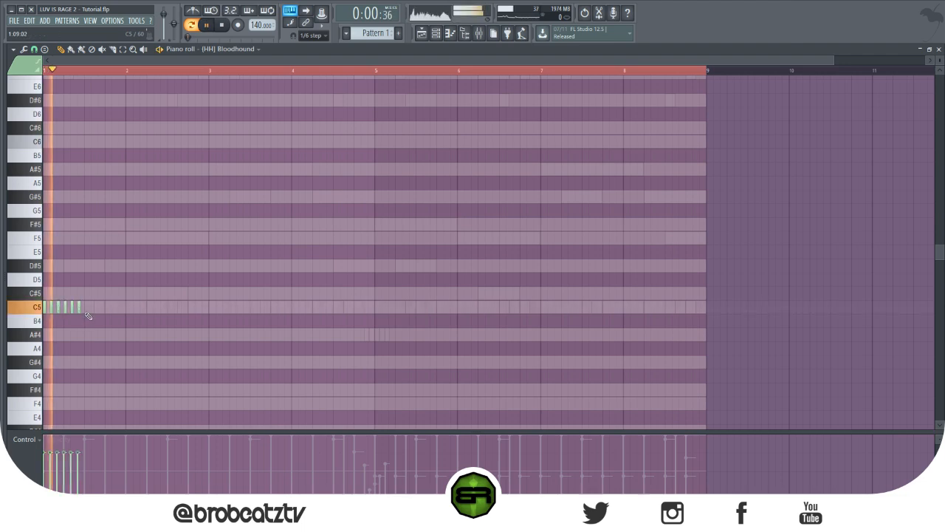
key(space)
right_click(79, 311)
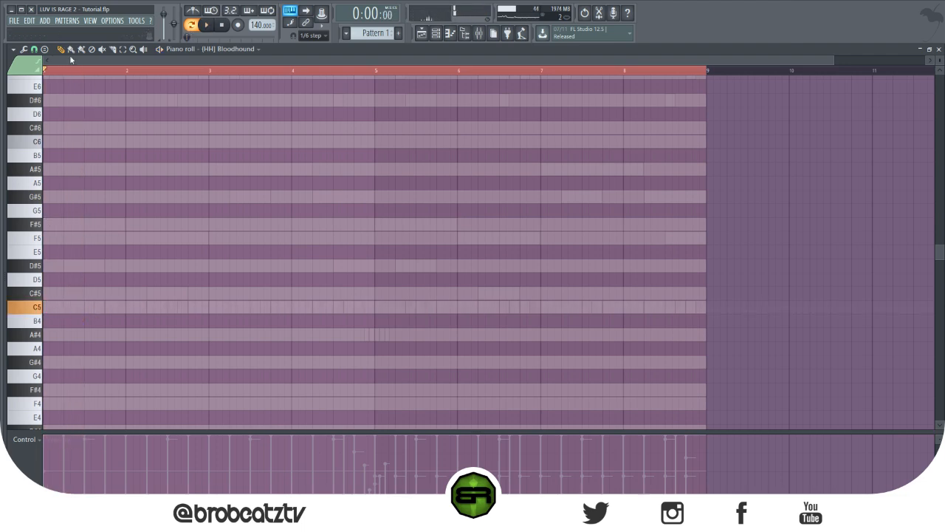
Place three back-to-back 1/6-beat C5 hi-hats at the start of bar 1, duplicate them right after, and preview the roll.
scroll(73, 70, up, 2)
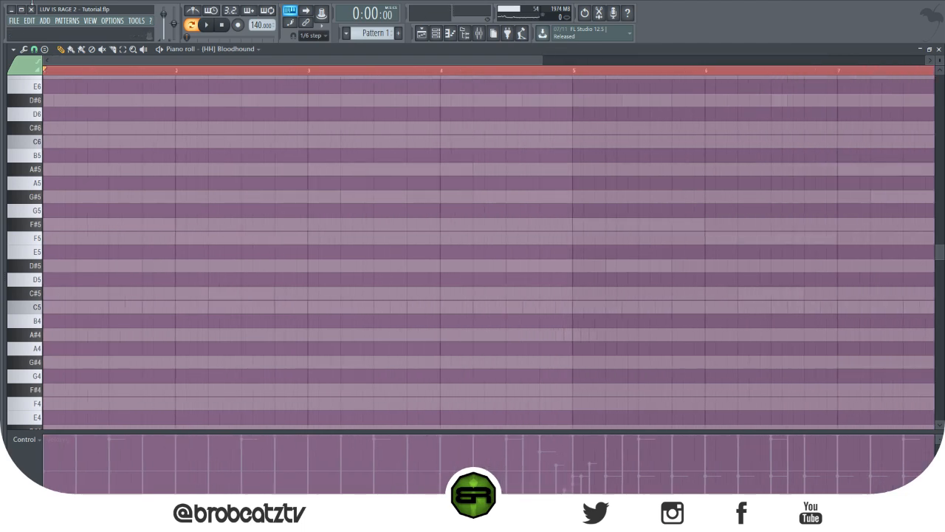
click(35, 305)
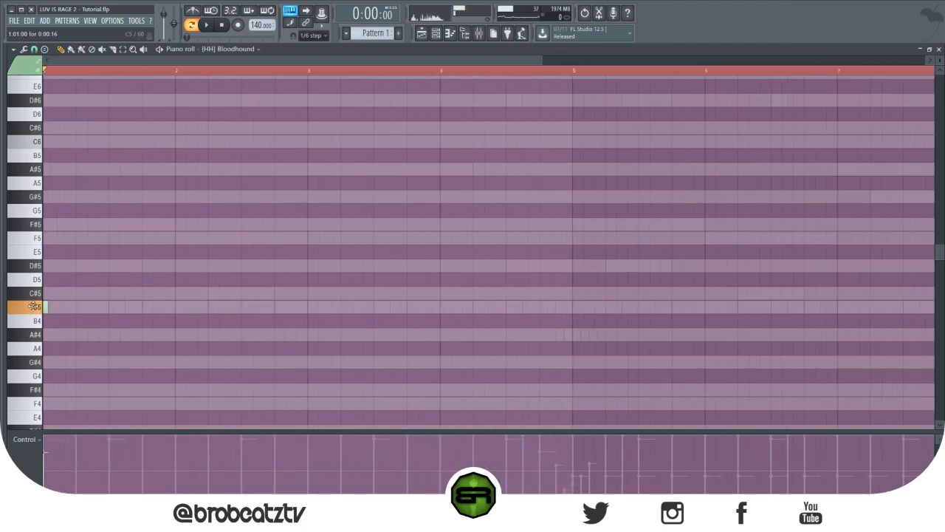
click(55, 306)
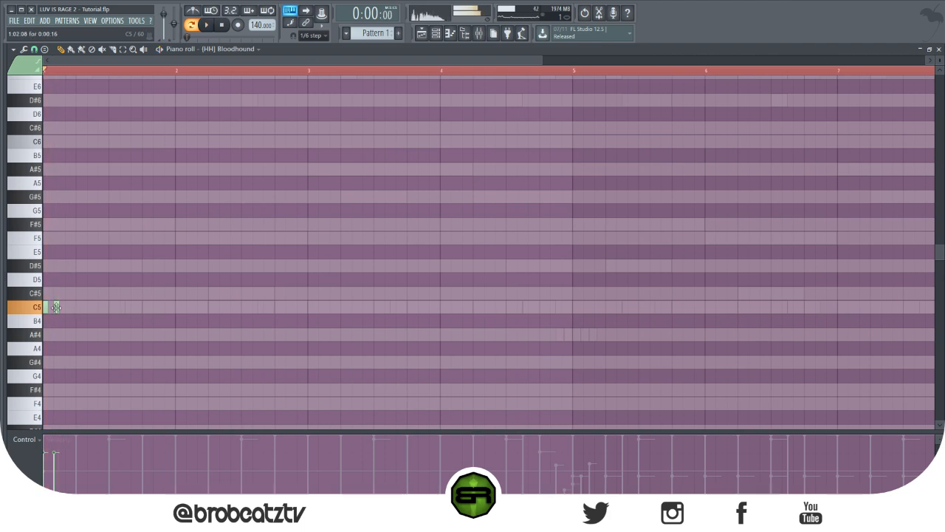
scroll(64, 76, up, 2)
drag(65, 306, 56, 306)
drag(65, 295, 65, 305)
drag(71, 288, 48, 313)
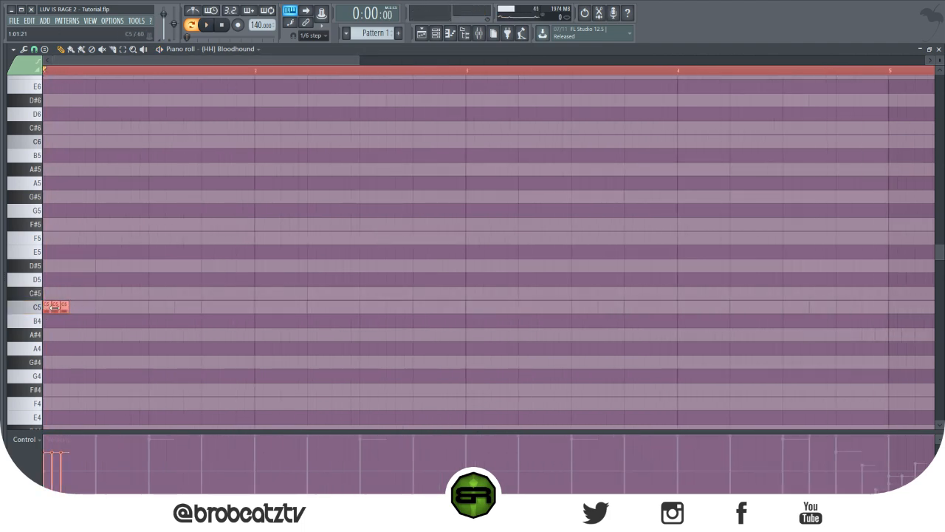
key(ctrl+b)
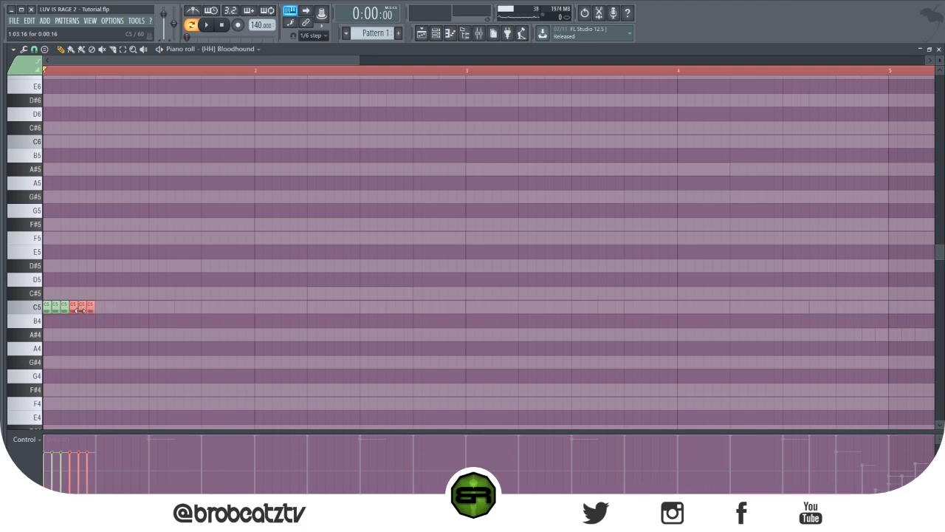
key(space)
key(space)
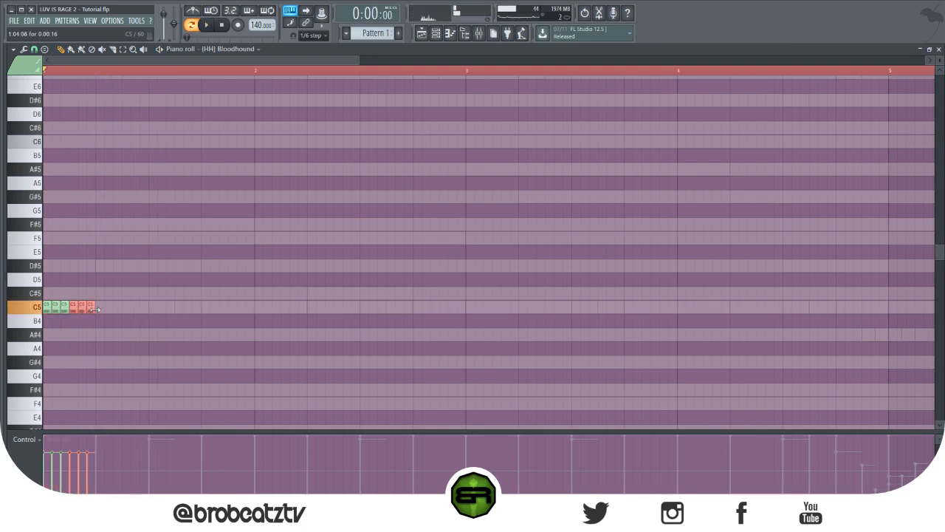
Add C5 hi-hats every two steps from step 5 of bar 1 to step 3 of bar 2, duplicating groups of notes, and preview them.
key(space)
click(127, 305)
key(space)
click(96, 305)
key(space)
drag(105, 310, 96, 288)
key(space)
key(ctrl+b)
drag(211, 323, 99, 288)
key(ctrl+b)
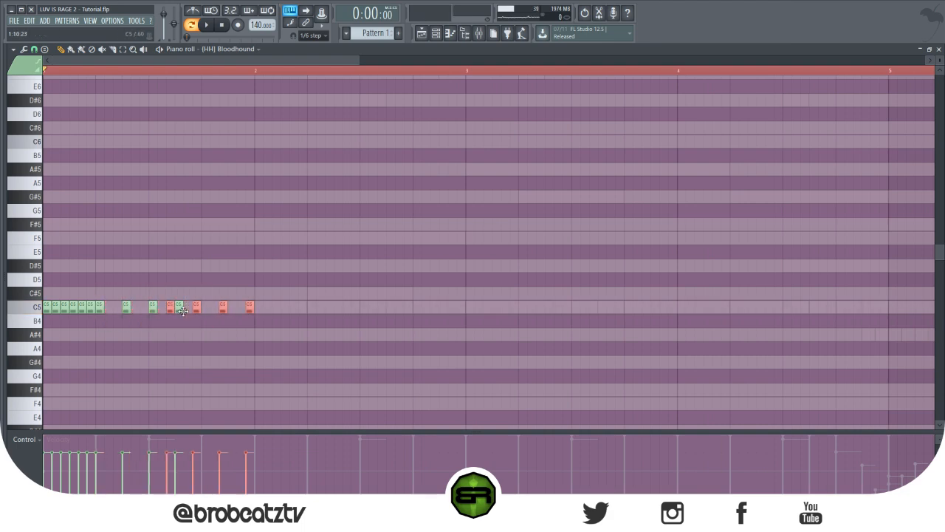
click(219, 330)
key(space)
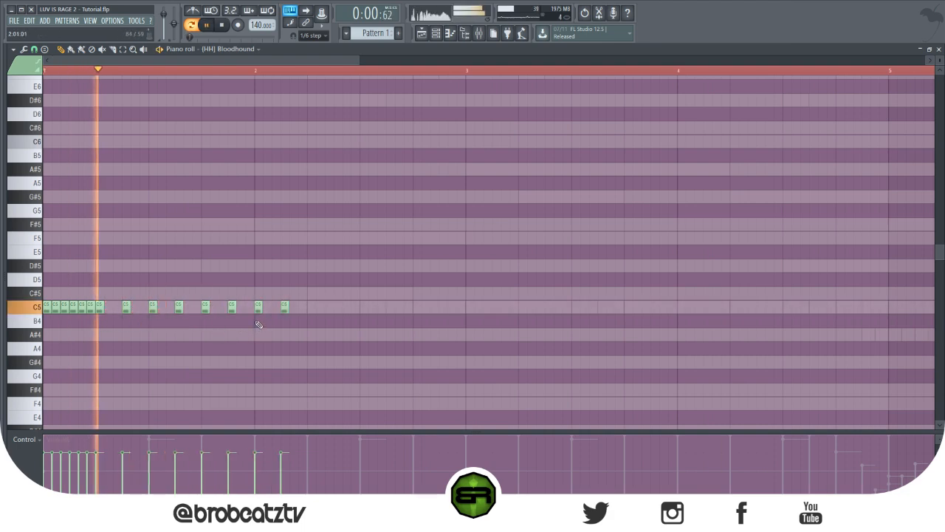
Continue the C5 hi-hats every two steps through bar 2, with a 1/6-beat roll from step 7 to step 9.
click(311, 307)
key(space)
click(337, 306)
click(346, 294)
drag(341, 304, 342, 308)
drag(354, 268, 364, 308)
click(387, 311)
click(414, 309)
Replace the C5 hi-hat on step 15 of bar 2 with a 1/6-beat roll of two D#5 notes and one C#5 note.
click(451, 265)
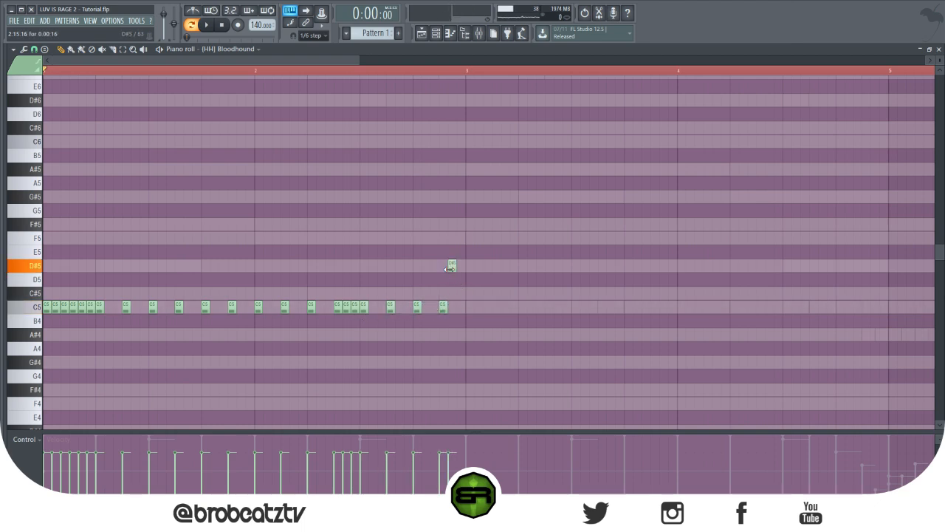
click(462, 266)
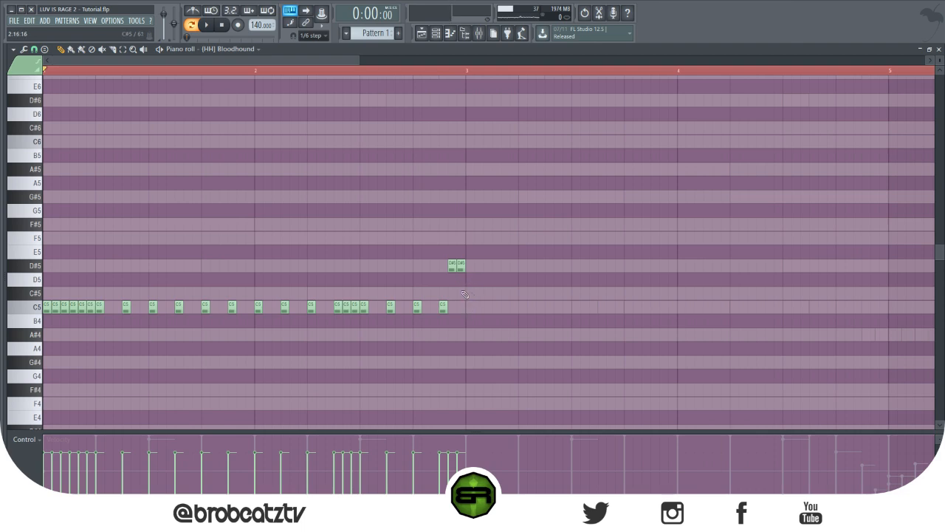
drag(448, 264, 438, 265)
drag(461, 305, 461, 293)
right_click(443, 306)
Add C5 hi-hats every two steps across bar 3, ending on step 15, and delete any extra note beyond it.
click(470, 305)
click(496, 305)
click(522, 306)
drag(554, 313, 655, 310)
right_click(683, 330)
right_click(681, 309)
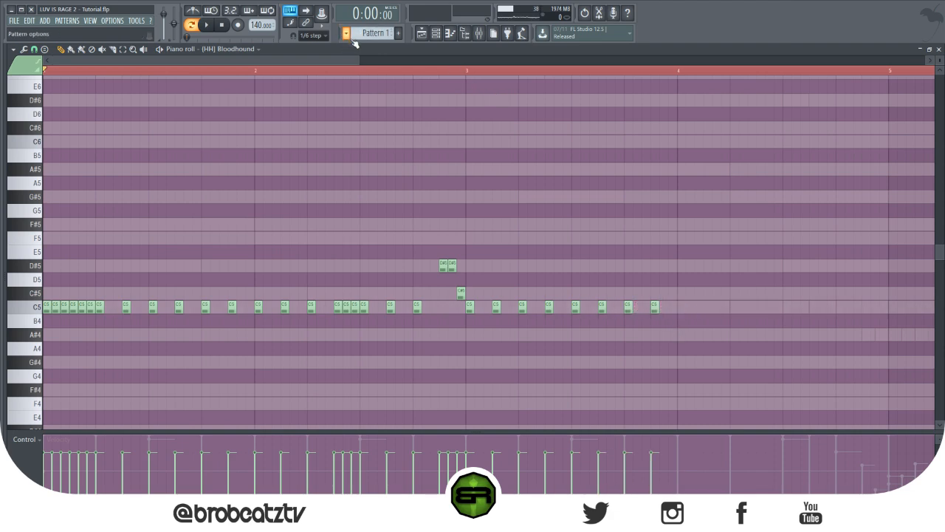
Lower the velocities of the first few hi-hats in bar 1 so they ramp up, and play the pattern back.
drag(360, 58, 482, 89)
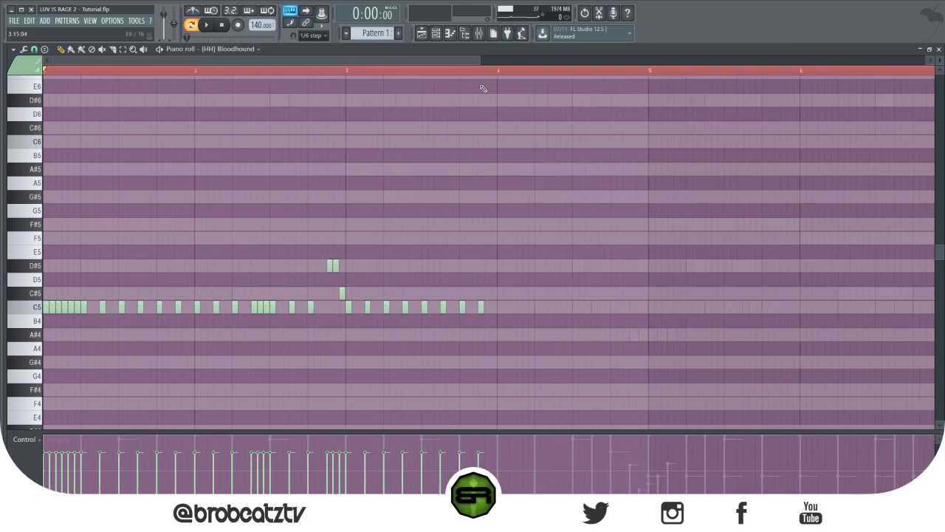
key(space)
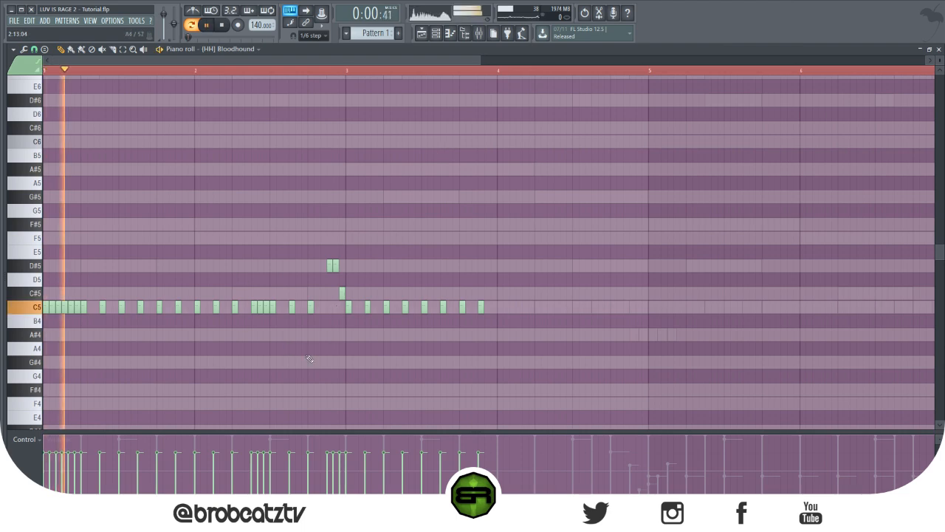
key(space)
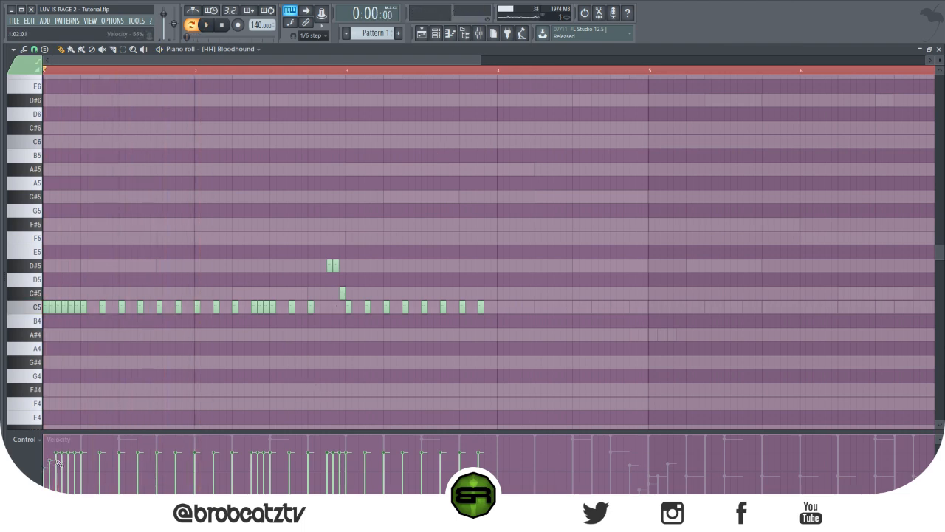
key(space)
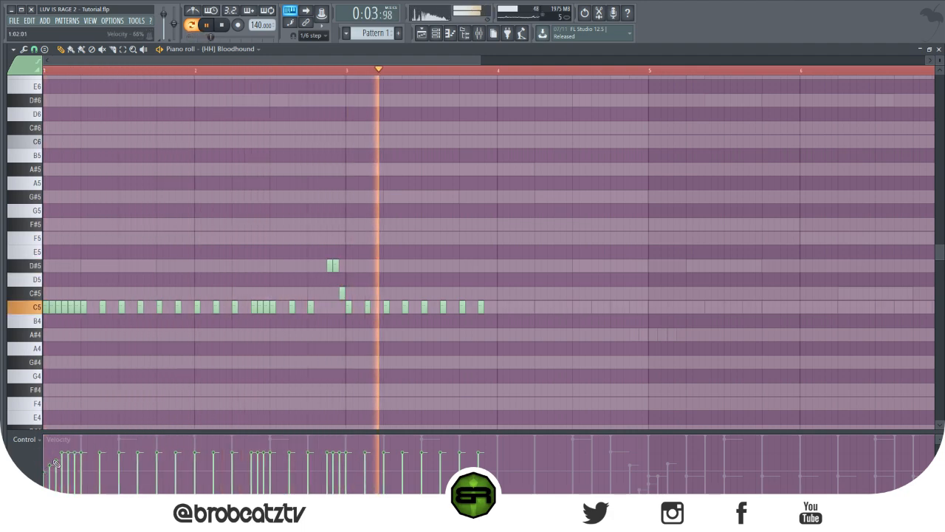
key(space)
Copy bar 3's last six C5 hi-hats into bar 4 and move the D#5–C#5 roll to the end of bar 3, replacing the C5 there.
drag(520, 288, 382, 322)
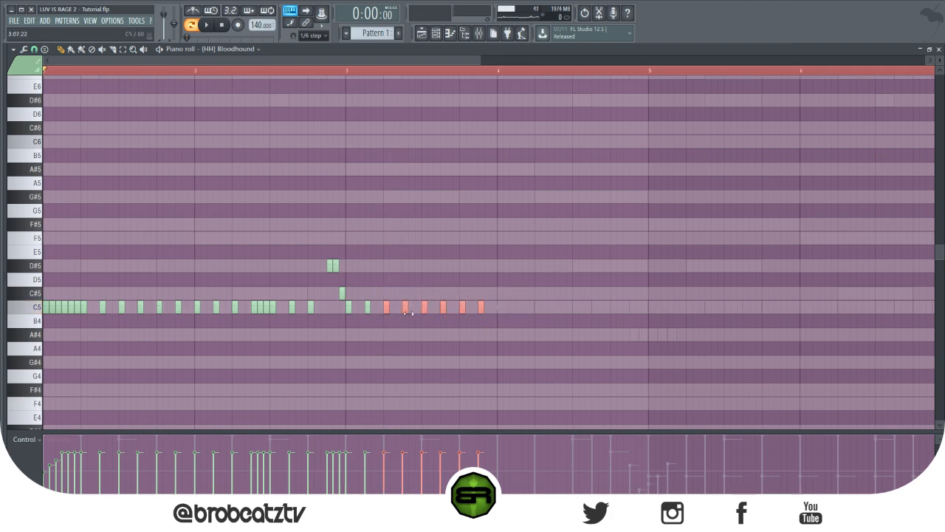
key(ctrl+b)
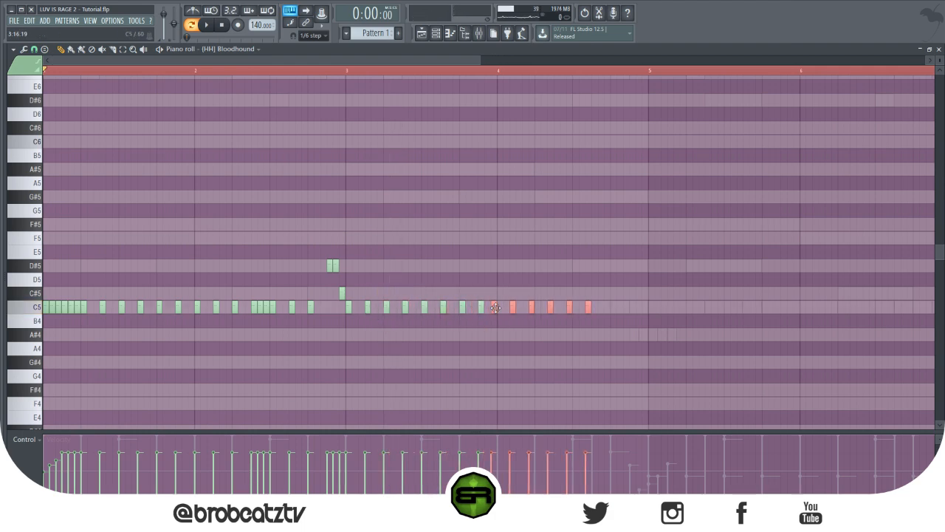
drag(311, 259, 494, 295)
right_click(482, 307)
During playback, add C5 hi-hats on step 15 of bar 2 and on steps 13 and 15 of bar 4.
key(space)
click(329, 307)
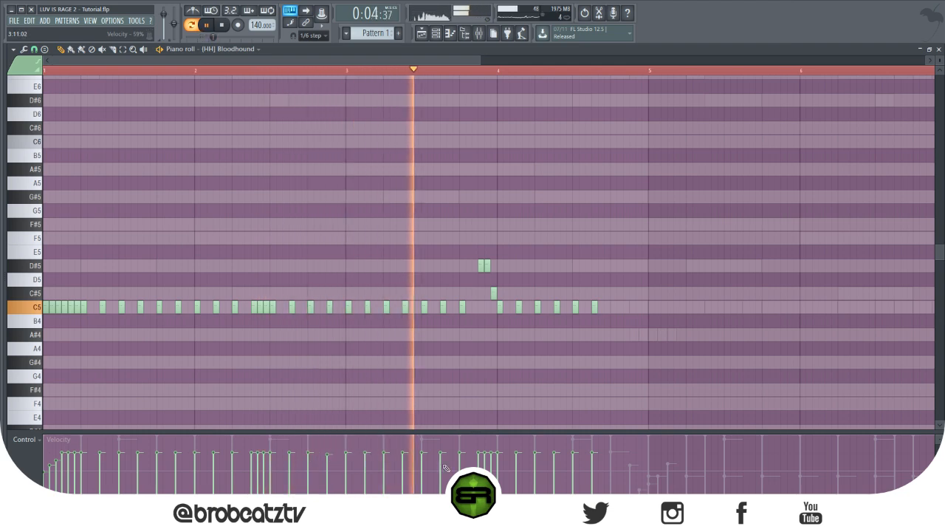
click(631, 307)
key(space)
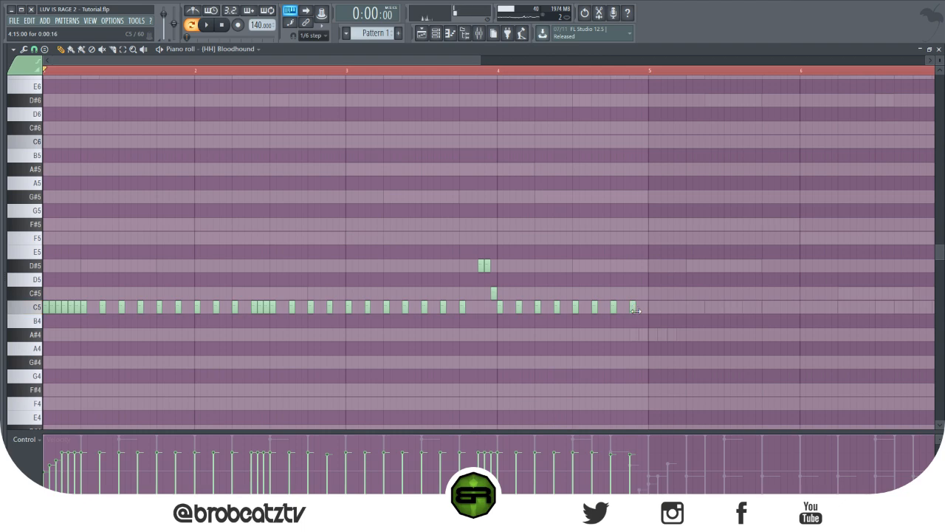
Duplicate the whole four-bar hi-hat pattern so that the copy starts at bar 5.
key(ctrl+a)
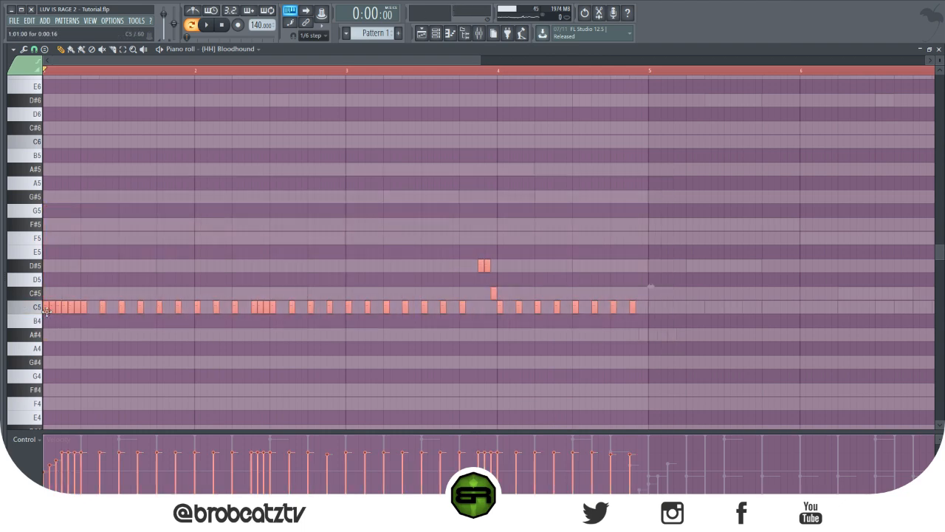
key(ctrl+b)
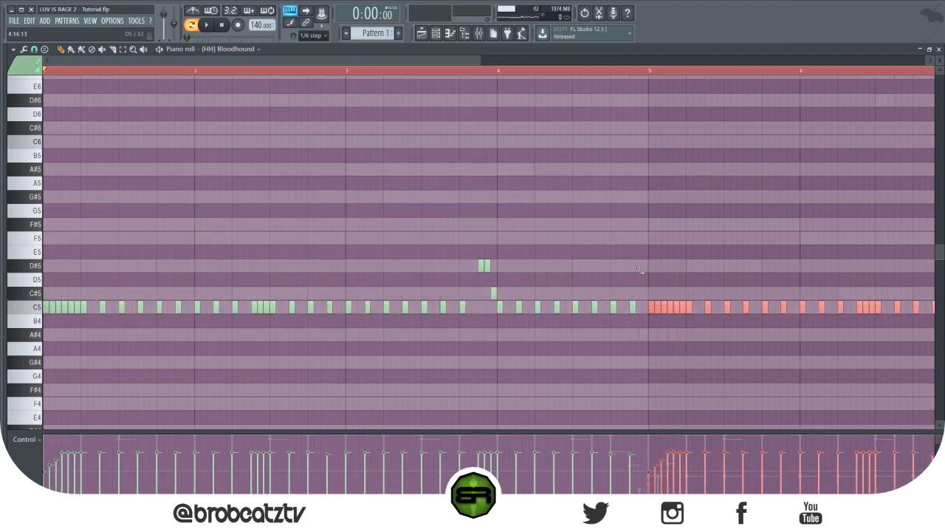
Put (OP) Slug hits on step 5 of bars 1 to 4, lengthen them in the piano roll and duplicate them from bar 5 on.
click(450, 33)
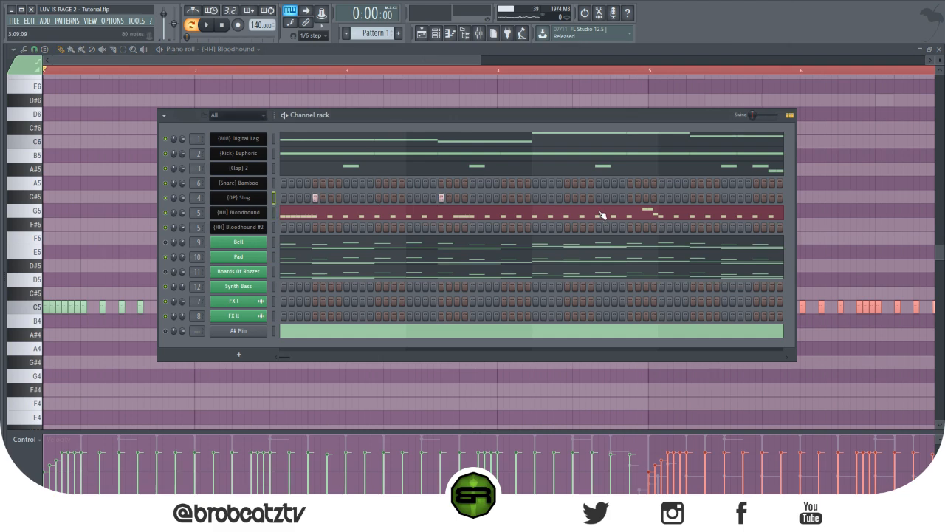
click(693, 197)
right_click(266, 198)
click(290, 198)
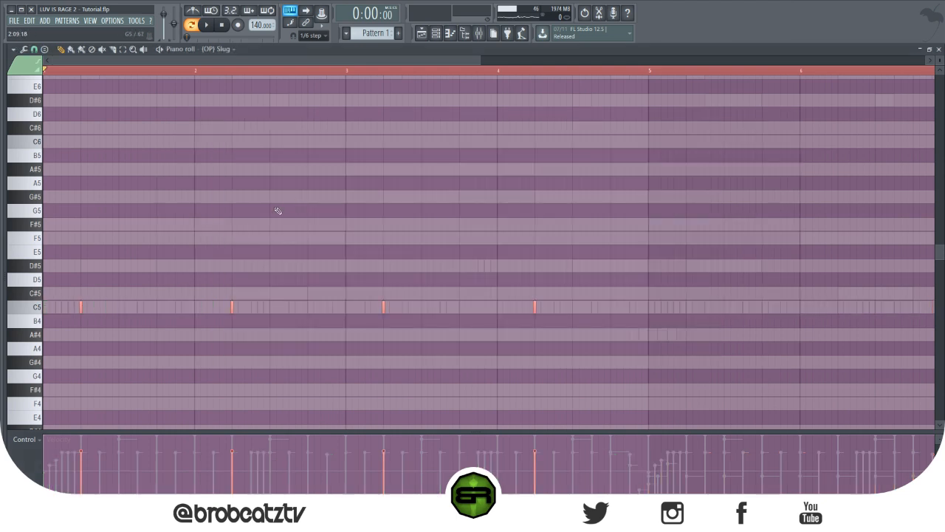
mouse_move(85, 311)
mouse_down()
mouse_move(724, 311)
mouse_move(703, 316)
mouse_up()
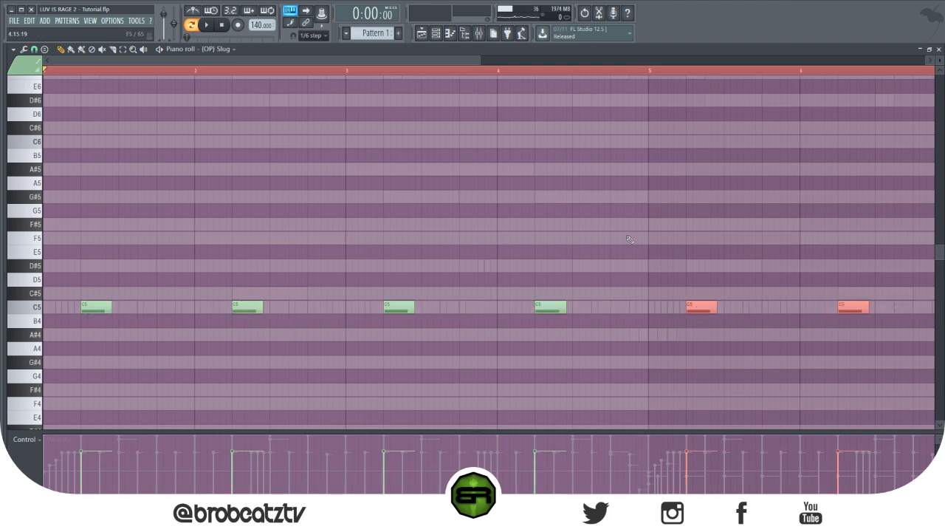
During playback, add (Snare) Bamboo hits on step 3 of bar 2, step 15 of bar 3 and step 3 of bar 4.
click(436, 36)
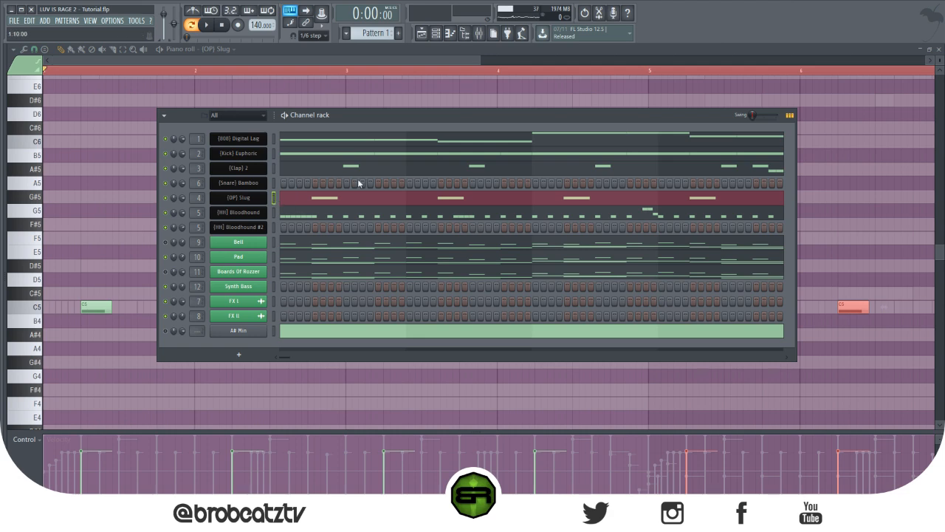
key(space)
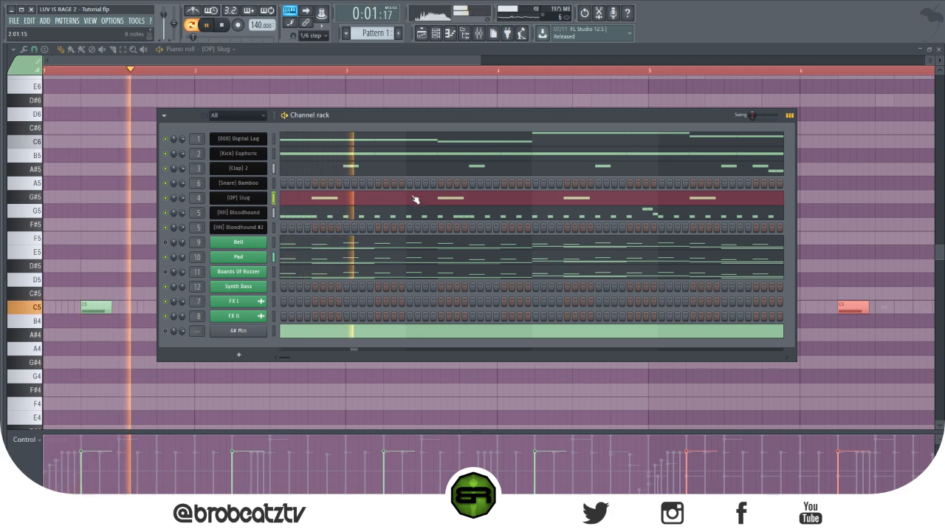
click(424, 182)
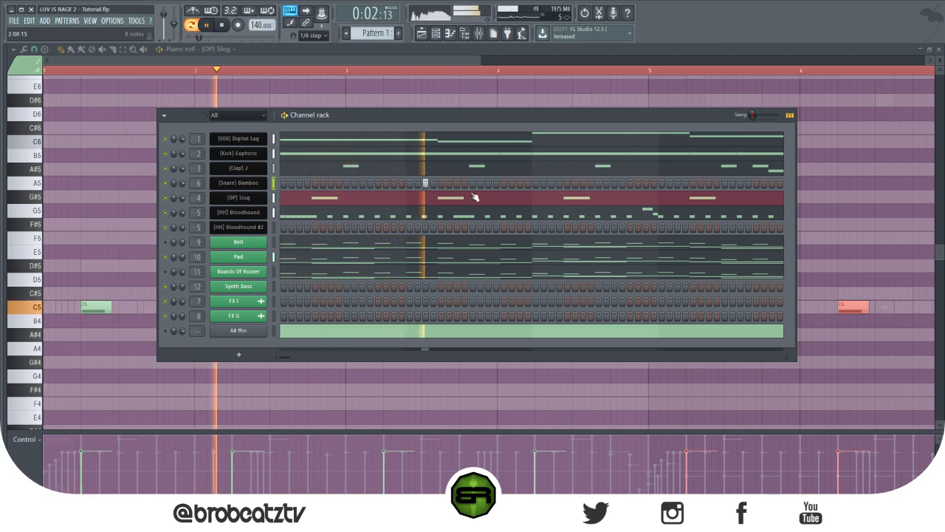
click(648, 183)
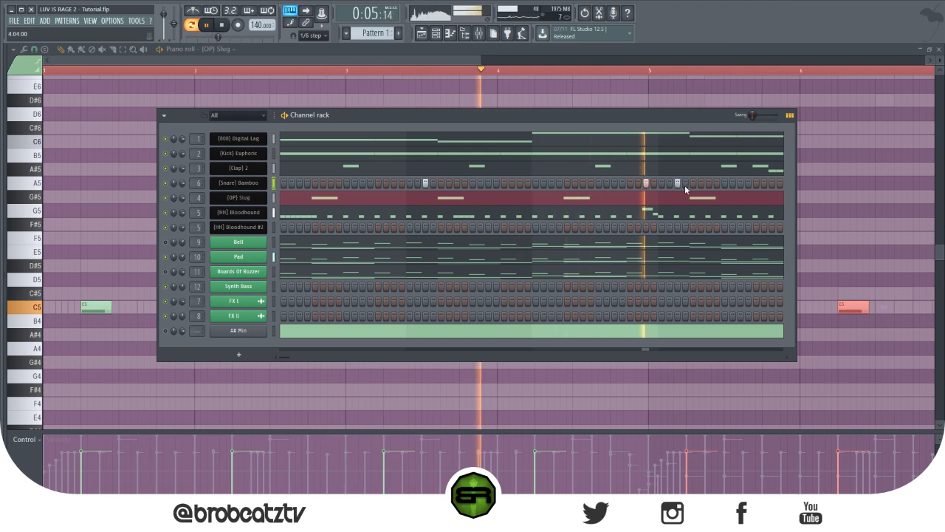
Duplicate the three Bamboo snare notes in the piano roll and align the copy so it repeats the same rhythm in bars 5 to 8.
right_click(248, 187)
click(275, 183)
key(space)
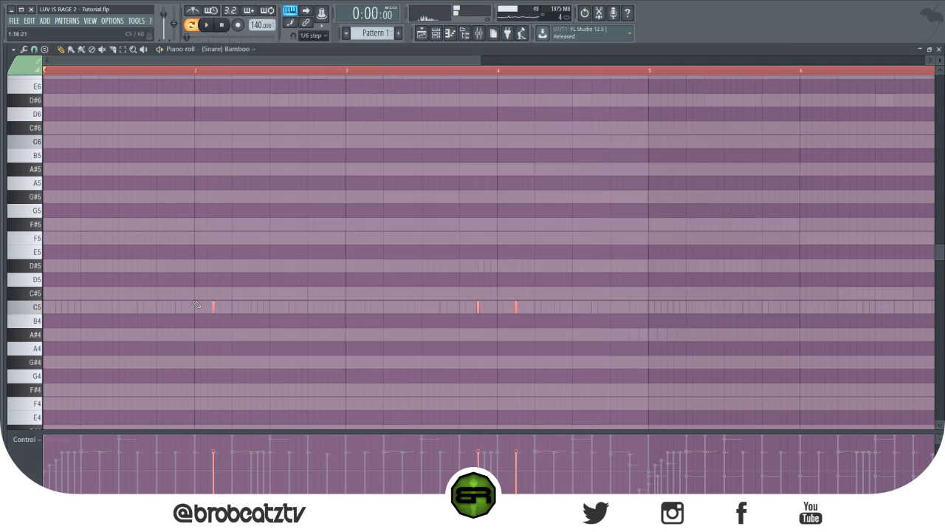
scroll(288, 157, down, 4)
scroll(289, 158, up, 6)
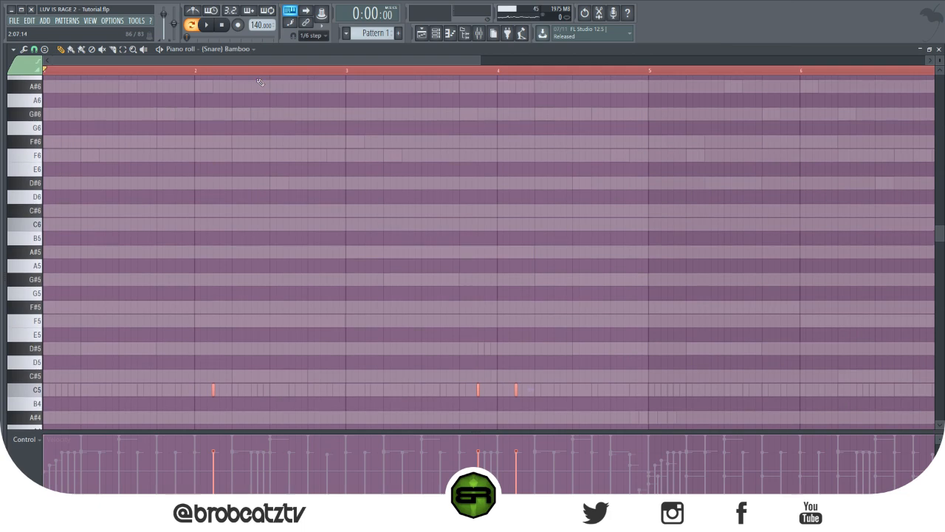
scroll(314, 212, down, 3)
scroll(313, 212, down, 4)
drag(135, 227, 441, 238)
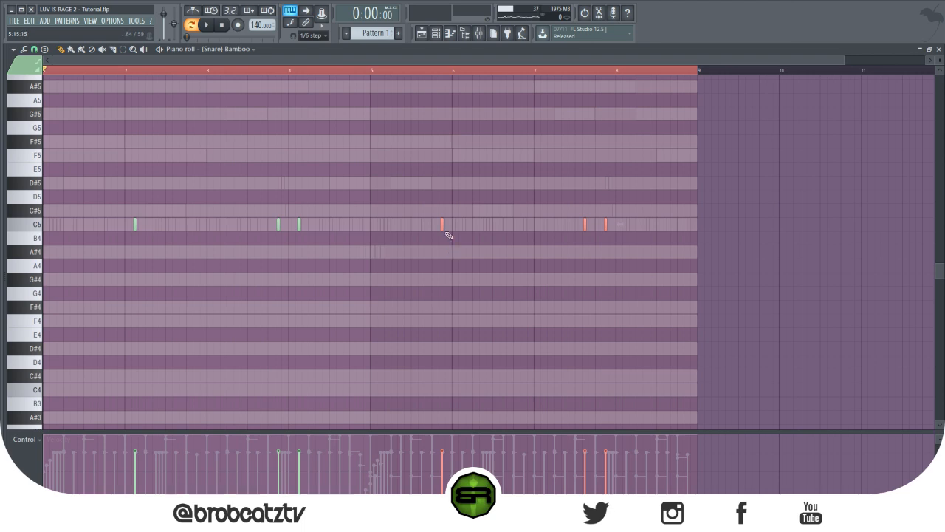
drag(442, 225, 463, 224)
ctrl+click(467, 194)
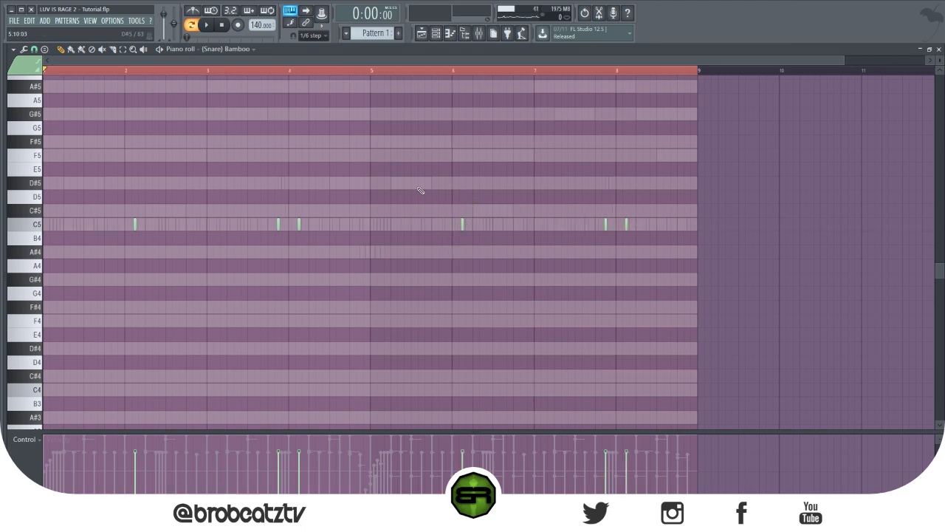
Open the empty (HH) Bloodhound #2 channel in the piano roll.
click(435, 34)
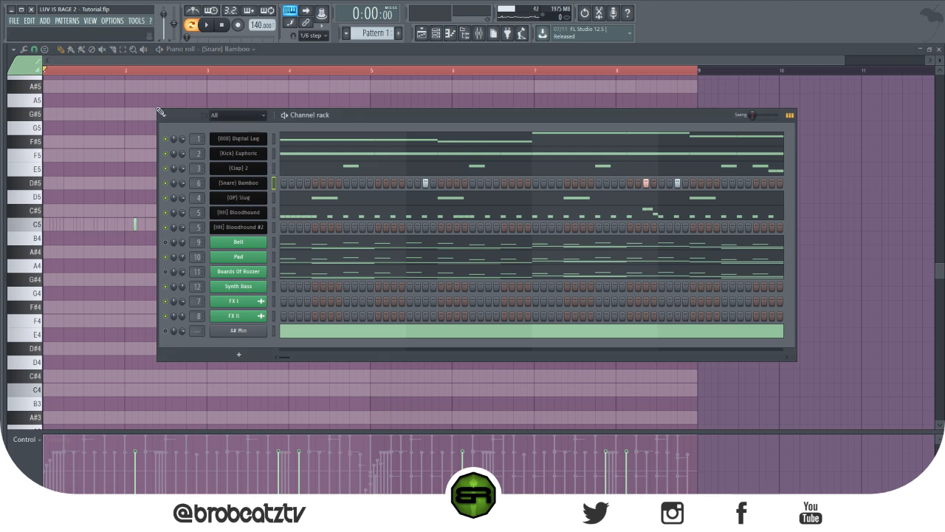
drag(312, 111, 270, 91)
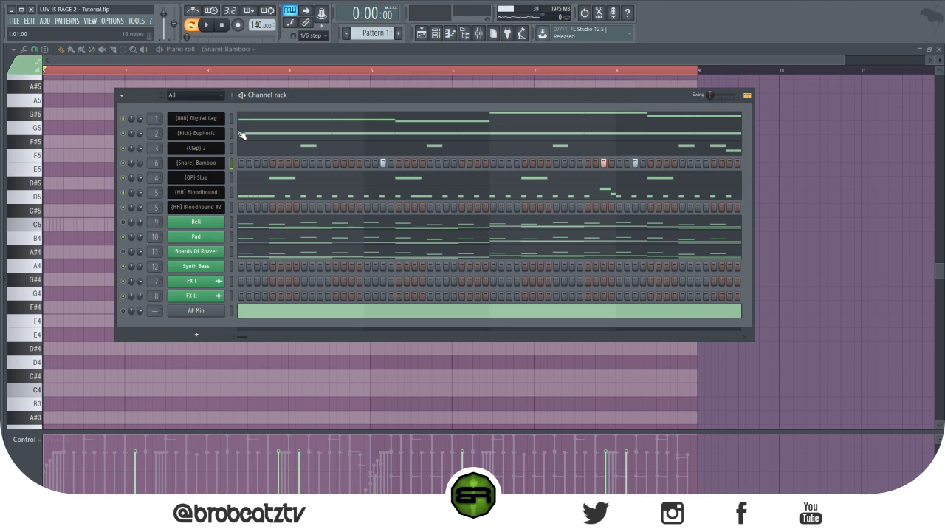
right_click(237, 210)
click(254, 206)
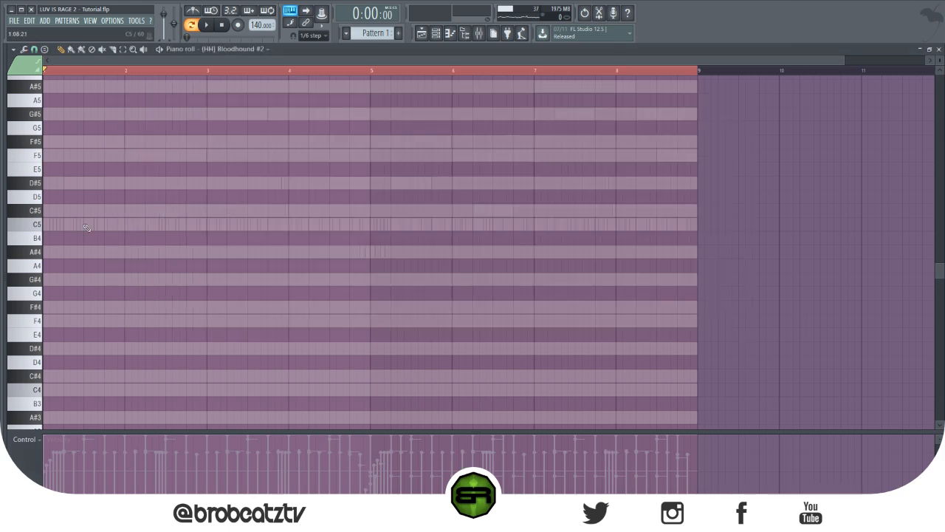
Place two C5 notes on steps 1 and 3 of bar 1 for the second Bloodhound hi-hat.
click(45, 224)
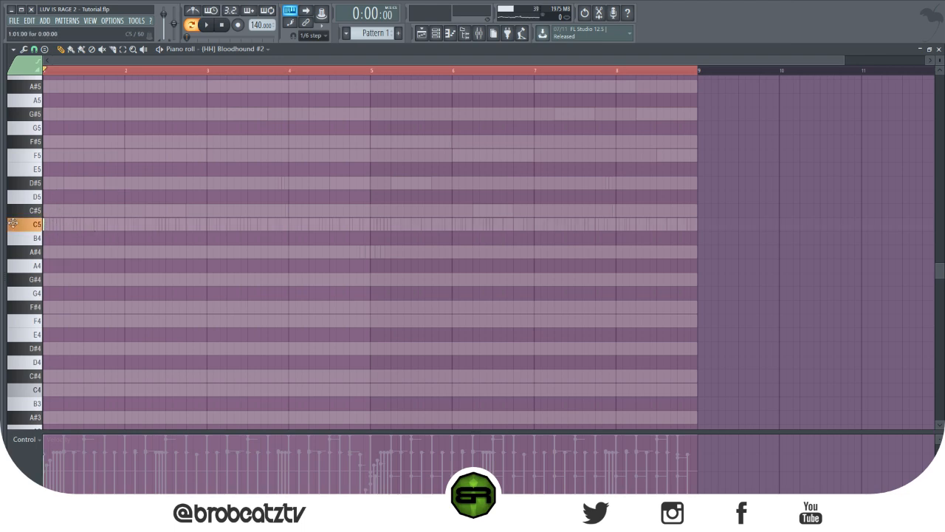
click(120, 223)
right_click(122, 224)
click(124, 224)
right_click(124, 224)
right_click(45, 228)
click(45, 224)
mouse_move(51, 230)
mouse_down()
mouse_move(68, 230)
mouse_move(56, 230)
mouse_up()
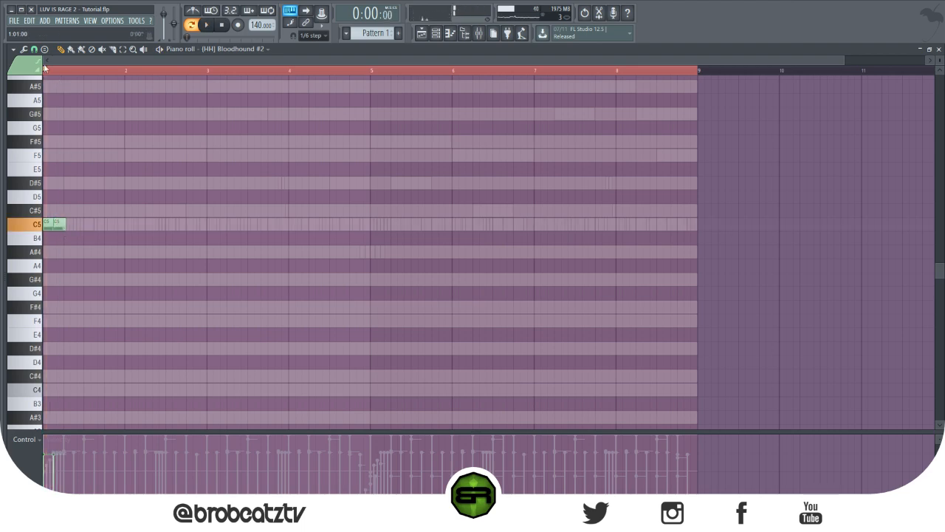
Shorten the two C5 hi-hats in bar 1 to two steps each and play them back.
click(34, 49)
click(48, 181)
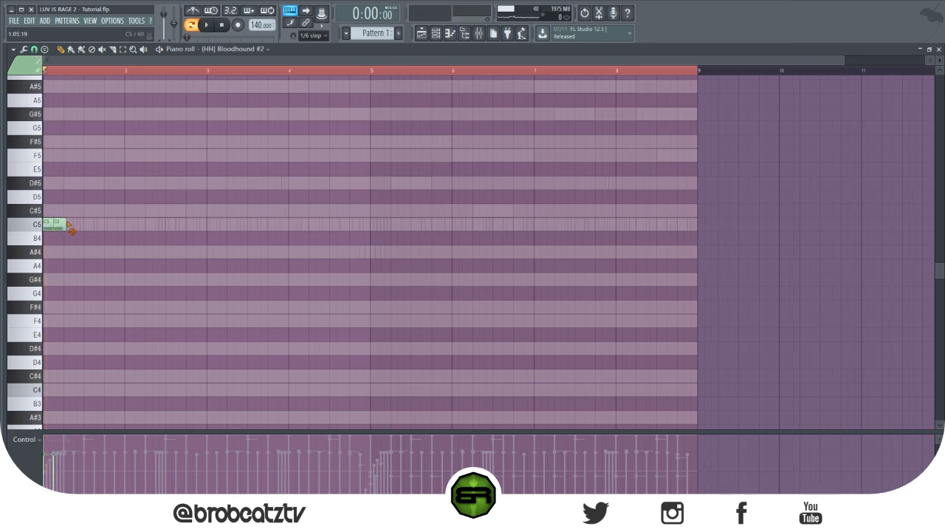
drag(53, 223, 48, 225)
click(65, 225)
right_click(65, 227)
click(48, 225)
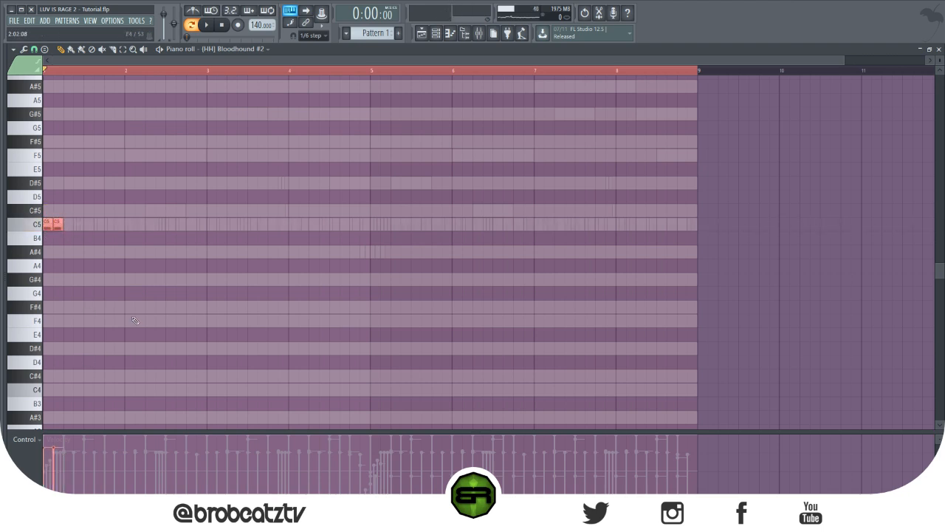
key(space)
key(space)
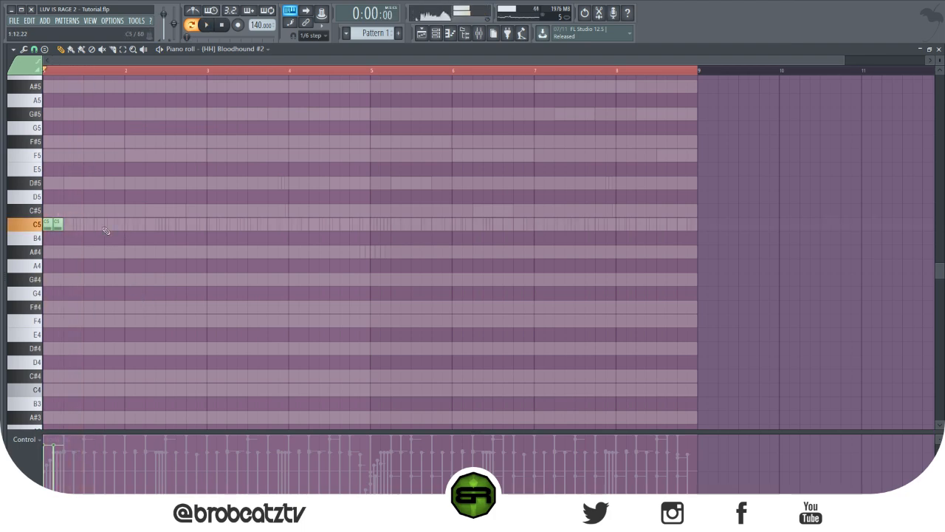
Try the second C5 hi-hat on step 5 of bar 1, playing the opening back repeatedly.
drag(56, 223, 65, 224)
key(space)
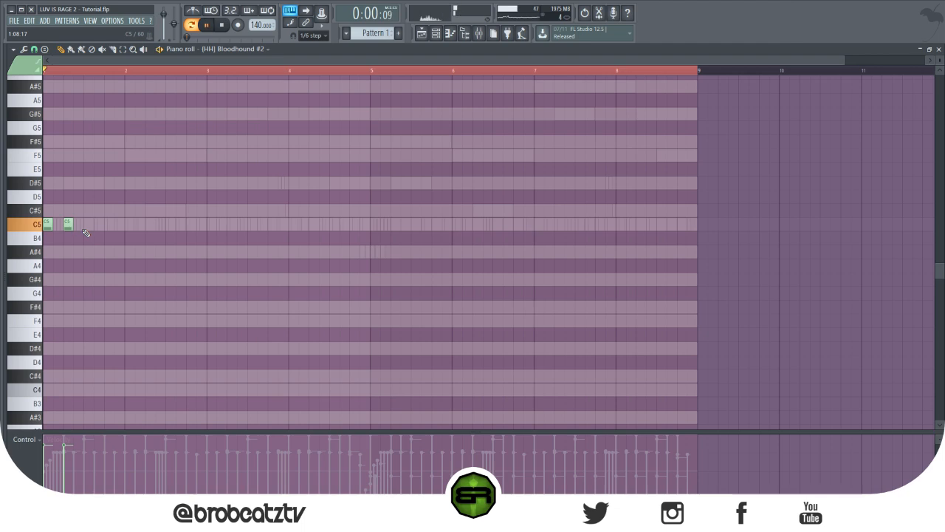
key(space)
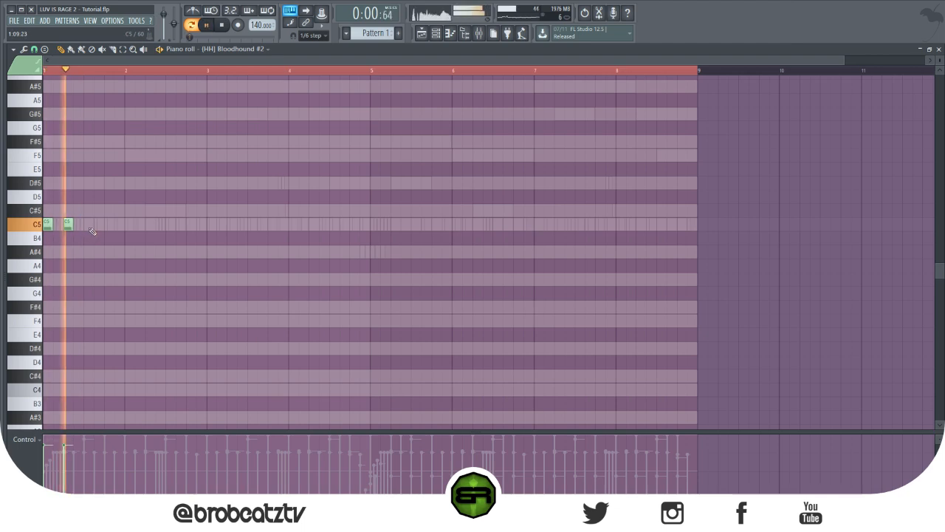
key(space)
key(space)
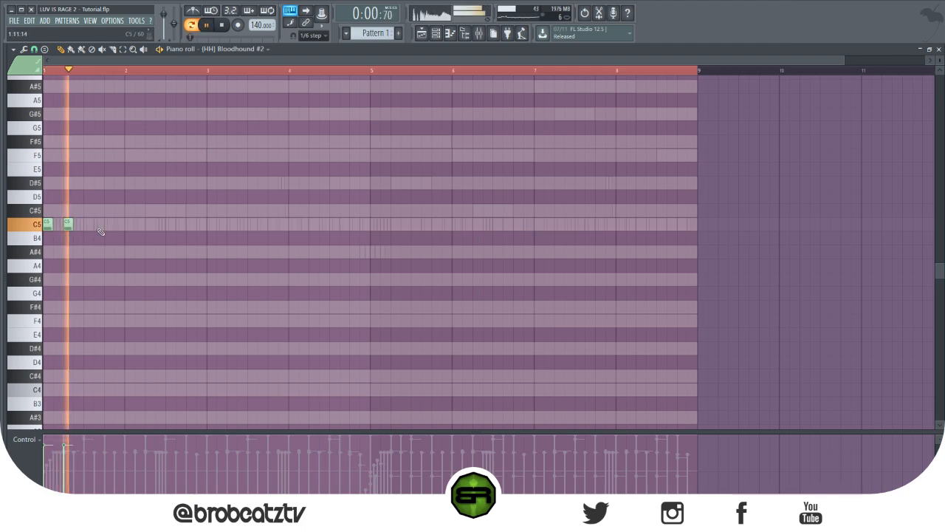
key(space)
scroll(133, 68, up, 3)
drag(133, 63, 71, 62)
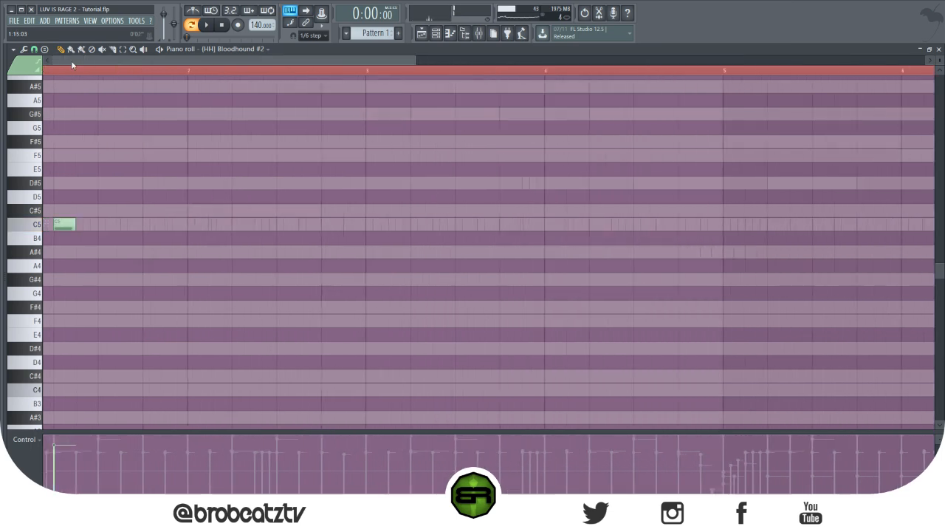
key(space)
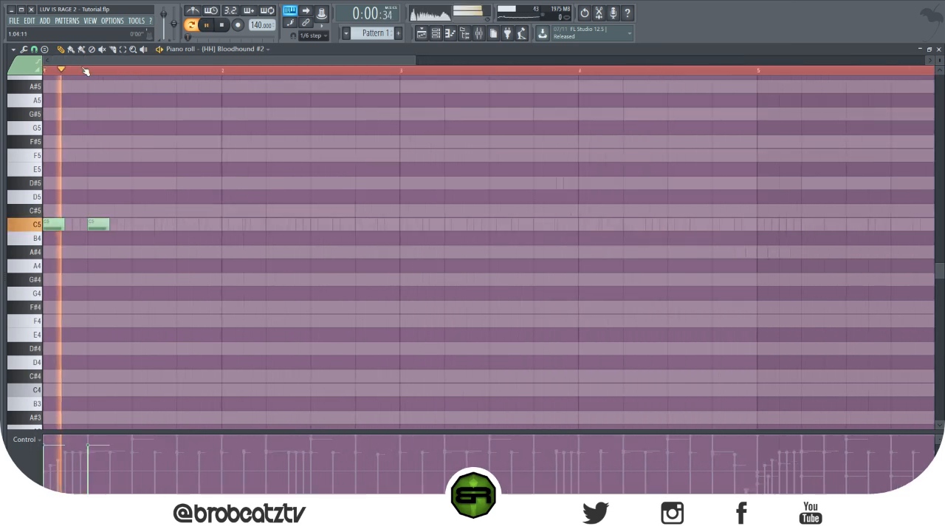
key(space)
key(space)
Add a C5 hi-hat on step 9 of bar 1, replace the step 5 hit with one on step 3, and play it back.
click(139, 224)
key(space)
right_click(98, 226)
click(71, 226)
key(space)
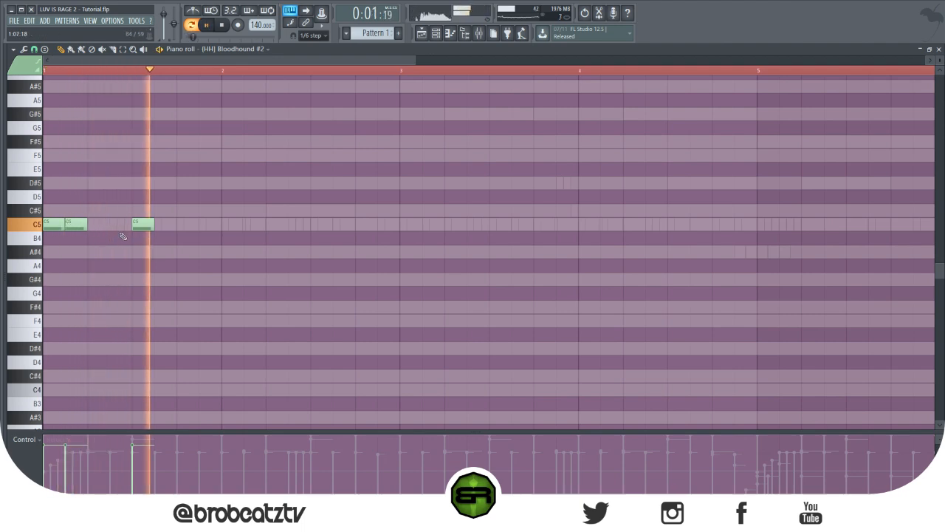
key(space)
Add C5 hi-hats on steps 1 and 3 of bar 2 and play the pattern.
click(228, 223)
click(272, 224)
right_click(277, 224)
click(255, 223)
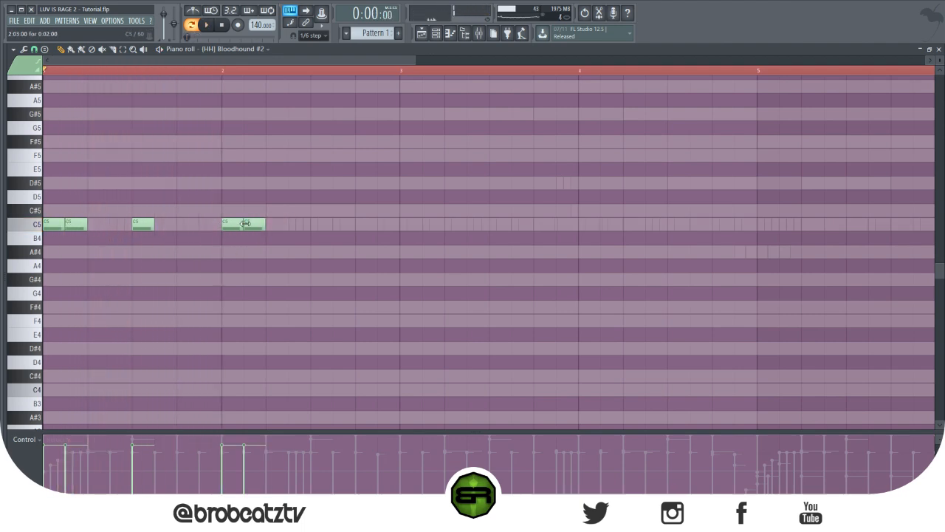
key(space)
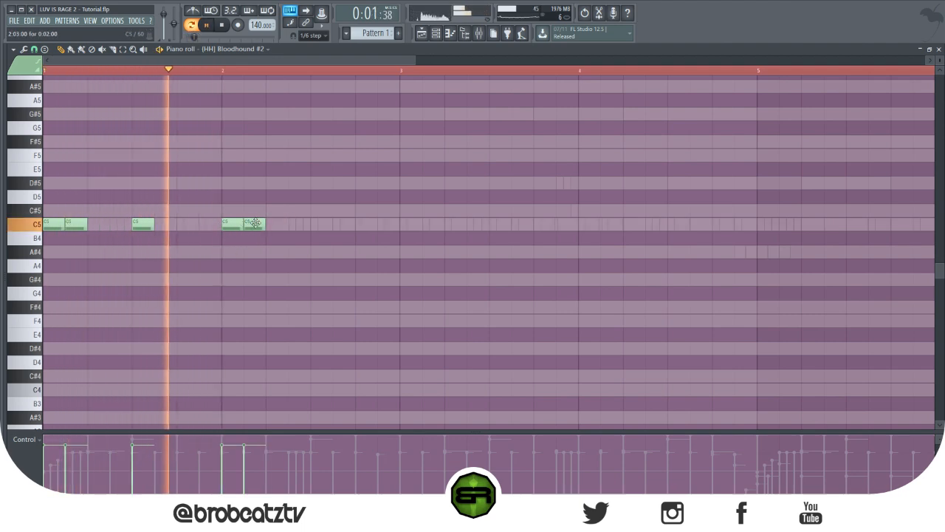
Add C5 hi-hats on steps 9, 11 and 13 of bar 2 while checking them in playback.
click(319, 224)
key(space)
key(space)
click(343, 223)
mouse_move(363, 238)
mouse_down()
mouse_move(361, 215)
mouse_move(362, 233)
mouse_up()
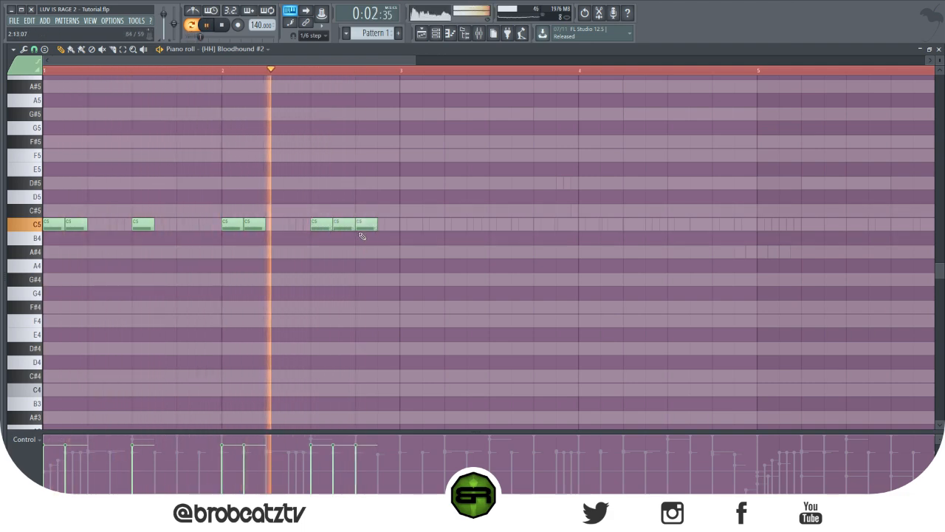
key(space)
Transpose all the second Bloodhound hi-hat notes down four semitones to G#4 and listen to them.
key(ctrl+a)
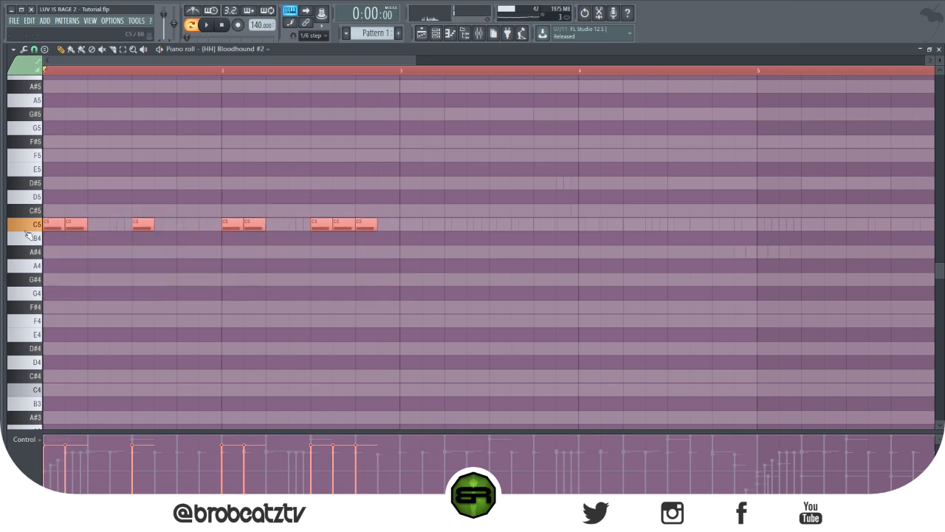
key(shift+Down)
key(shift+Down)
key(shift+Down)
key(shift+Down)
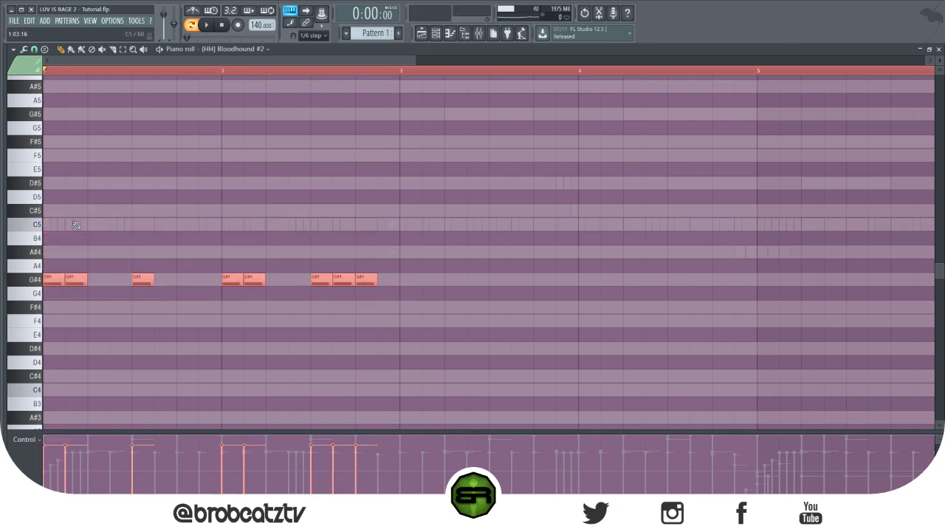
key(space)
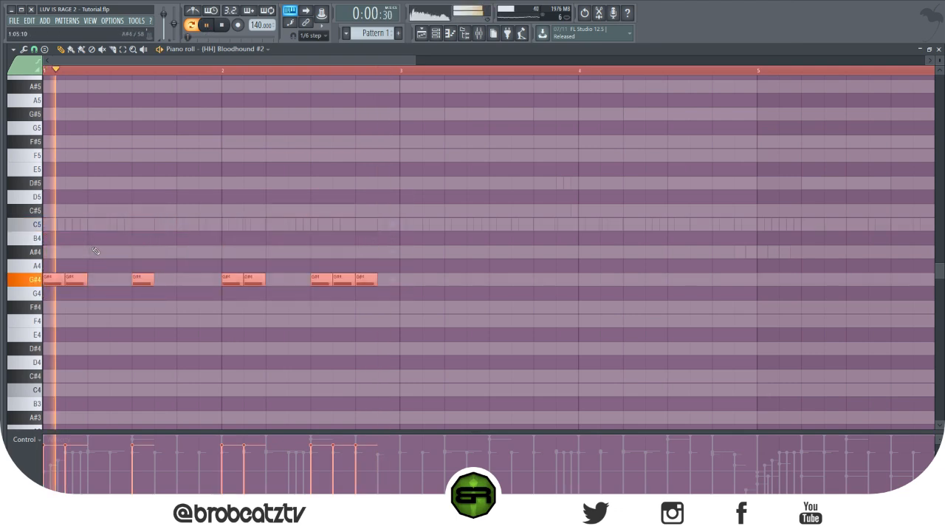
key(space)
Raise the G#4 hi-hat velocities overall, lower those on step 3 of both bars and step 11 of bar 2, and play back.
ctrl+click(198, 361)
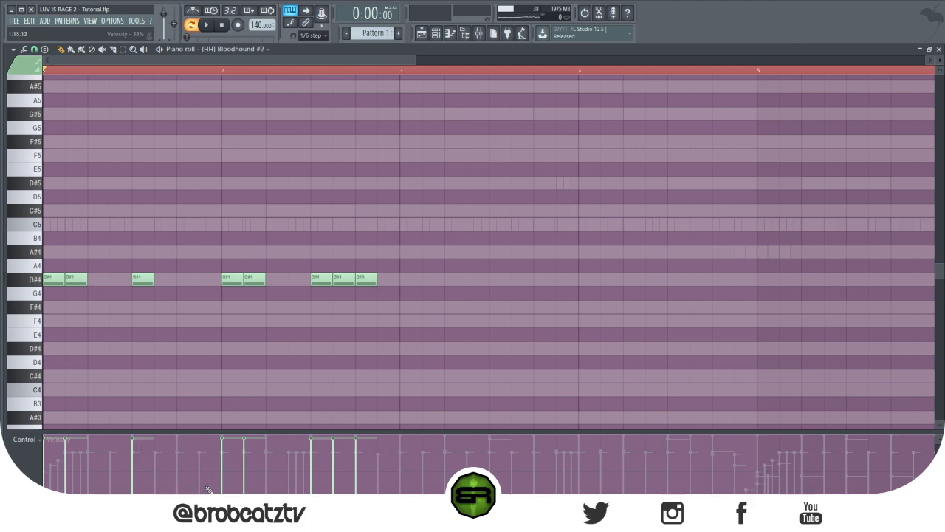
click(336, 463)
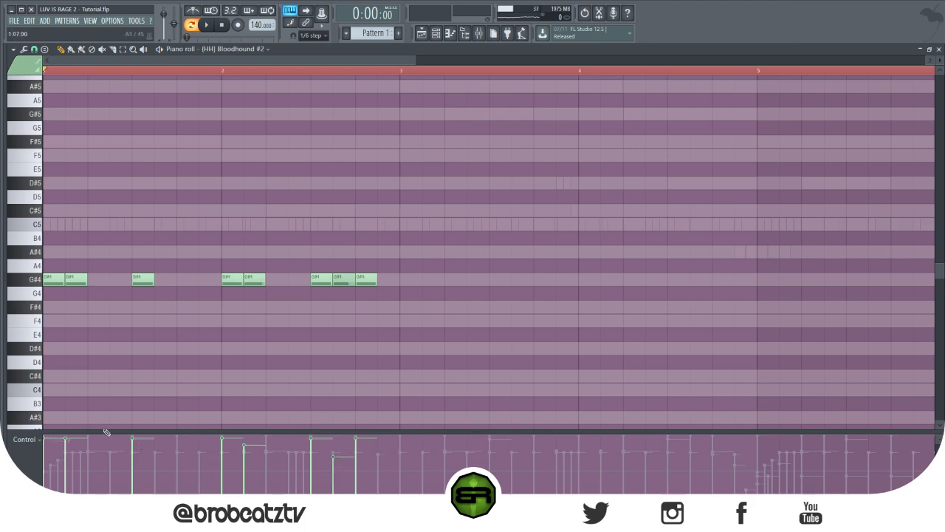
key(space)
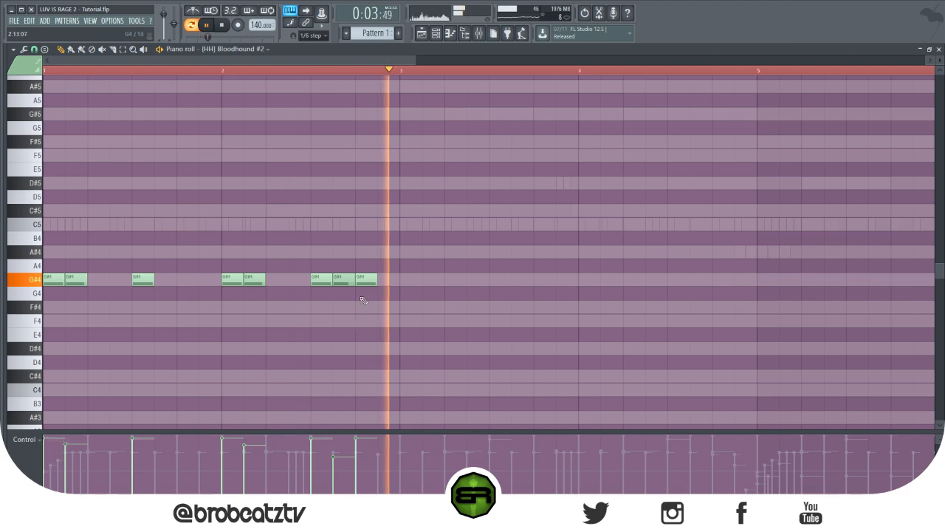
Duplicate the two-bar G#4 hi-hat pattern of the second Bloodhound channel until it fills all eight bars.
drag(423, 218, 33, 362)
key(space)
key(ctrl+b)
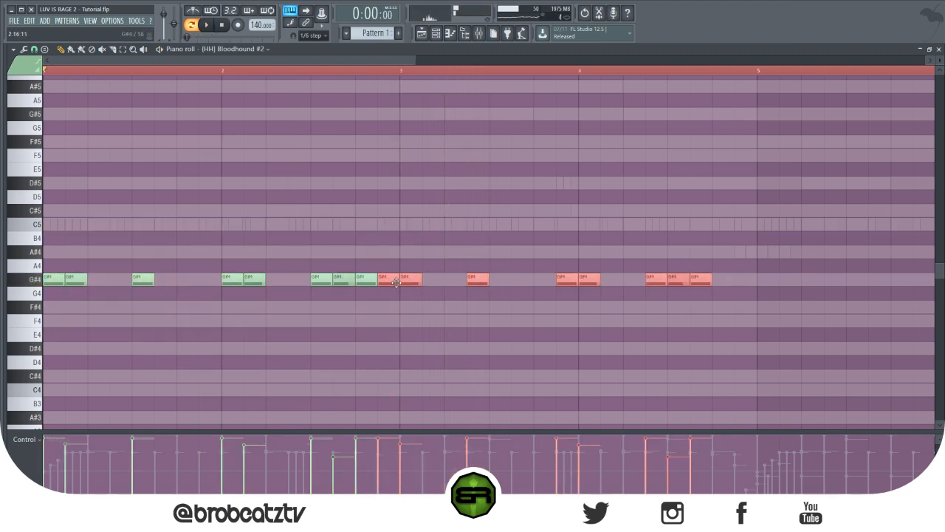
drag(414, 60, 644, 59)
key(ctrl+a)
key(ctrl+b)
click(481, 289)
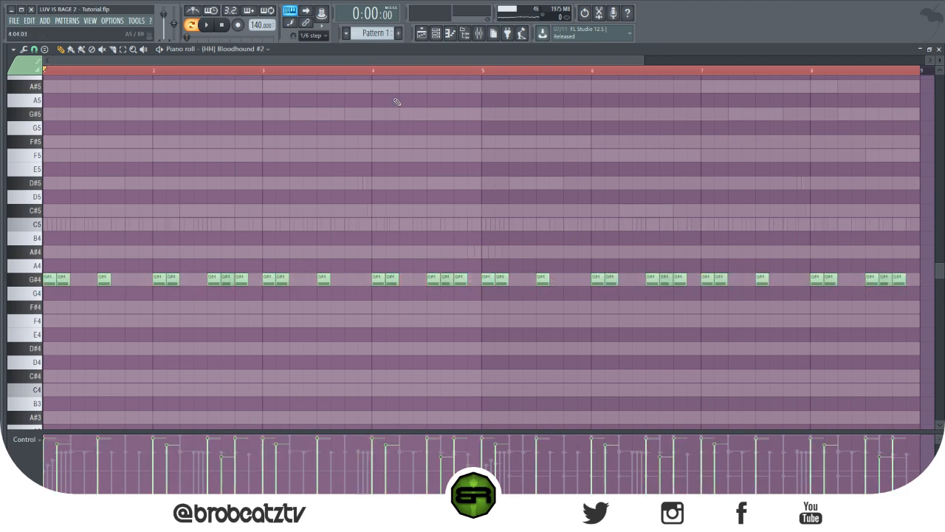
Copy the 808 Digital Lag notes into the Synth Bass channel and open them in its piano roll.
click(437, 33)
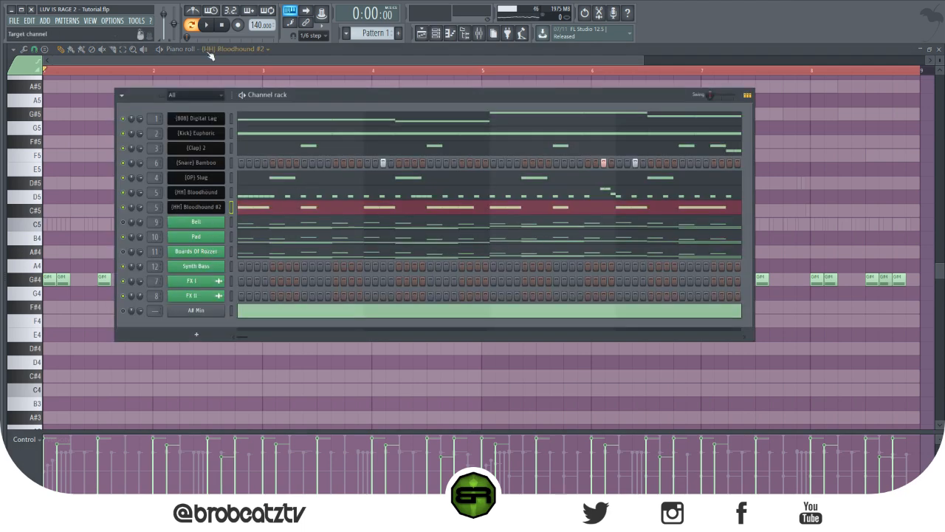
right_click(197, 121)
click(319, 130)
right_click(198, 269)
click(323, 287)
click(285, 271)
scroll(232, 228, down, 1)
scroll(243, 221, up, 6)
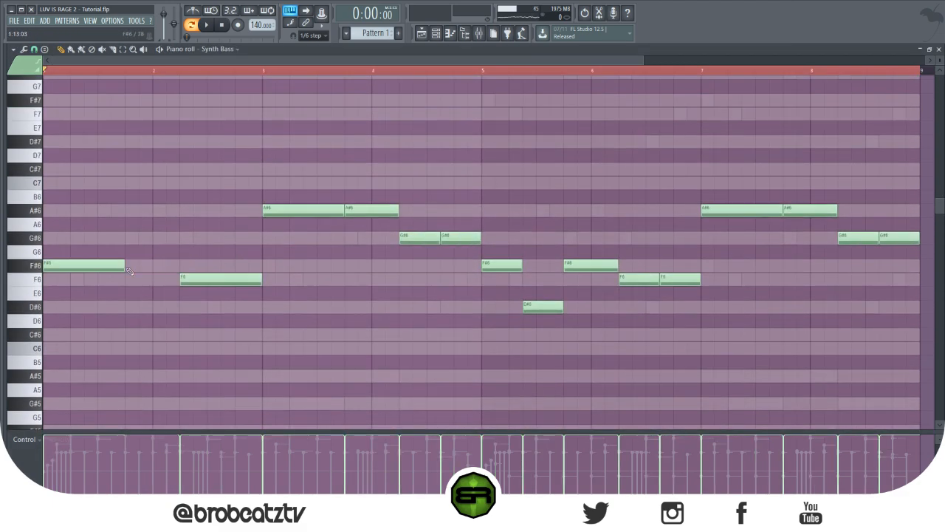
Merge the repeated F#6, A#6 and G#6 notes in the Synth Bass's first four bars into single sustained notes.
drag(125, 266, 180, 266)
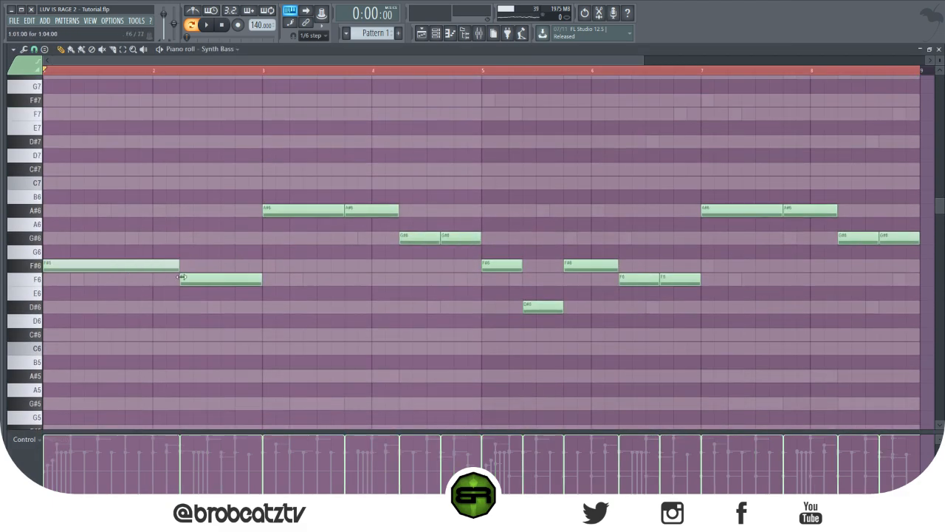
right_click(372, 211)
drag(344, 210, 398, 210)
right_click(460, 238)
drag(436, 239, 481, 238)
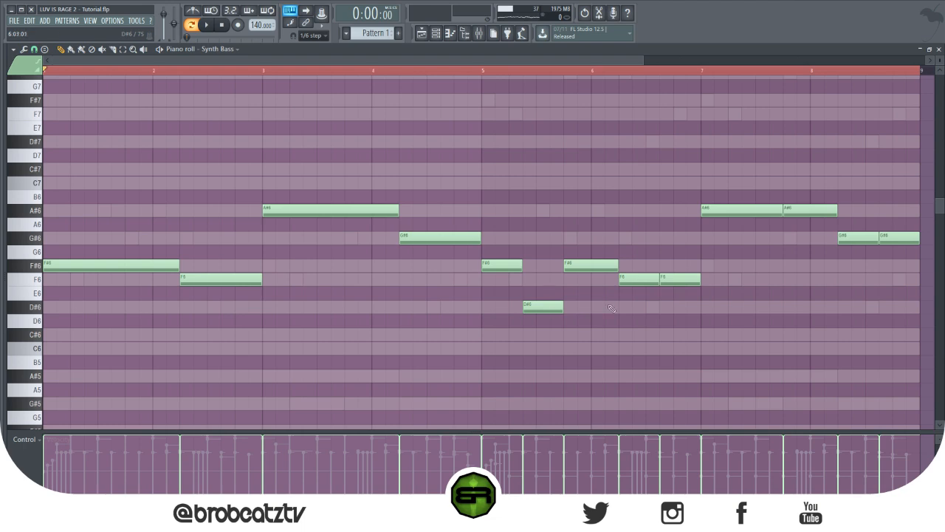
Merge the repeated F6, A#6 and G#6 notes in Synth Bass bars 6 to 8 into single sustained notes.
right_click(662, 281)
mouse_move(698, 280)
mouse_down()
mouse_move(714, 282)
mouse_move(700, 281)
mouse_up()
right_click(803, 212)
drag(784, 212, 838, 213)
drag(651, 61, 731, 61)
right_click(761, 240)
drag(739, 240, 781, 239)
Mute the 808 Digital Lag channel.
click(436, 32)
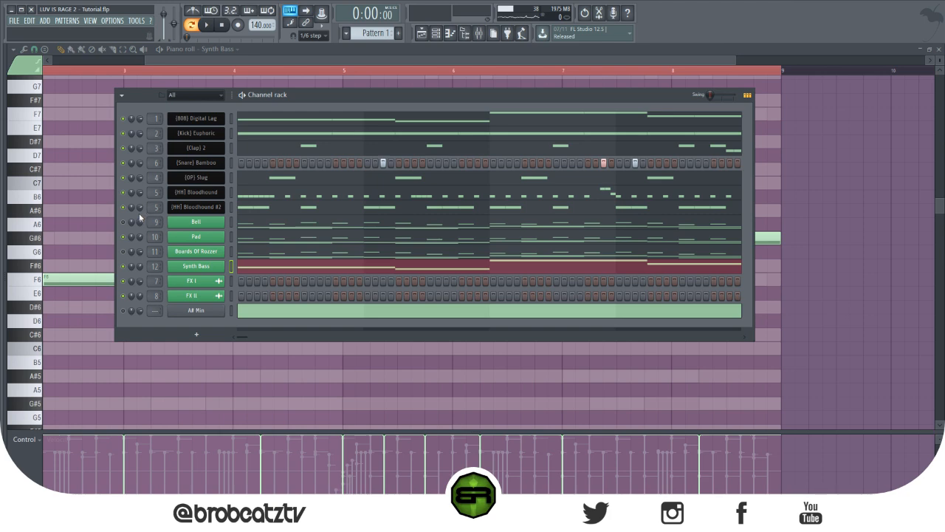
right_click(195, 122)
click(195, 121)
click(123, 118)
Transpose all the Synth Bass notes down two octaves, deselect them and listen to the pattern.
click(322, 266)
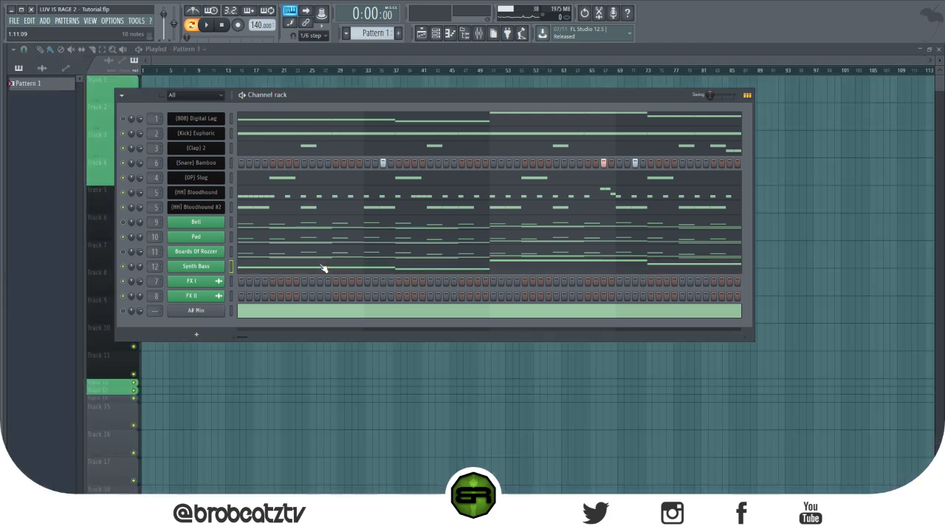
click(323, 267)
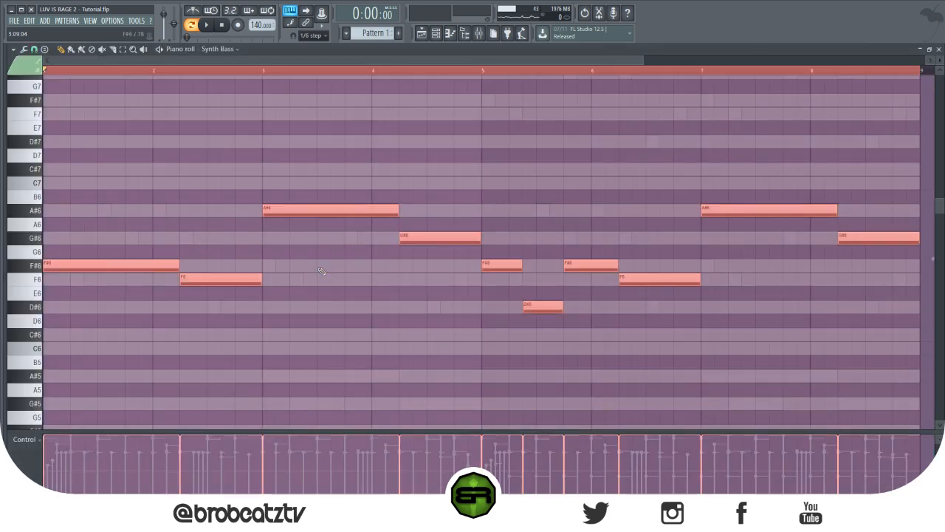
key(ctrl+Down)
key(ctrl+Down)
key(space)
scroll(302, 279, down, 8)
key(ctrl+d)
scroll(306, 256, down, 2)
click(436, 33)
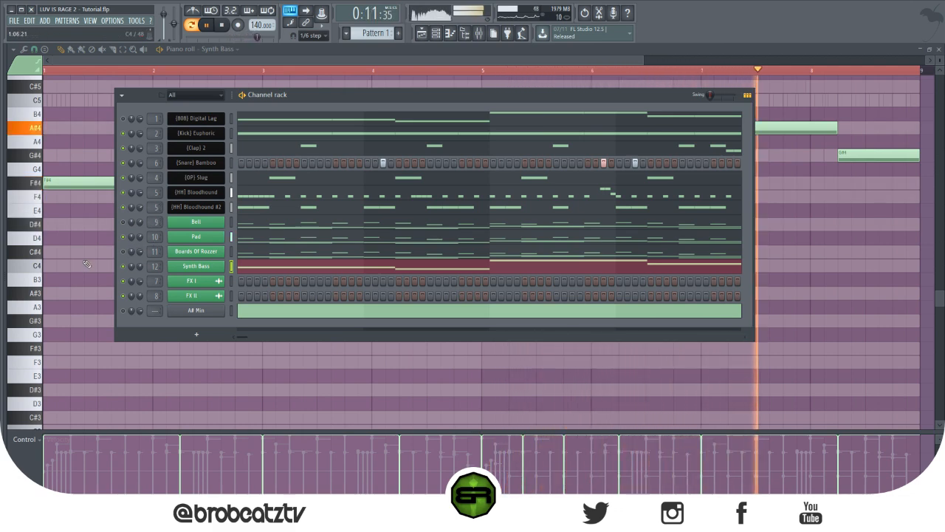
key(space)
Place FX I on step 1 and FX II on steps 1, 17, 33 and 49.
key(F6)
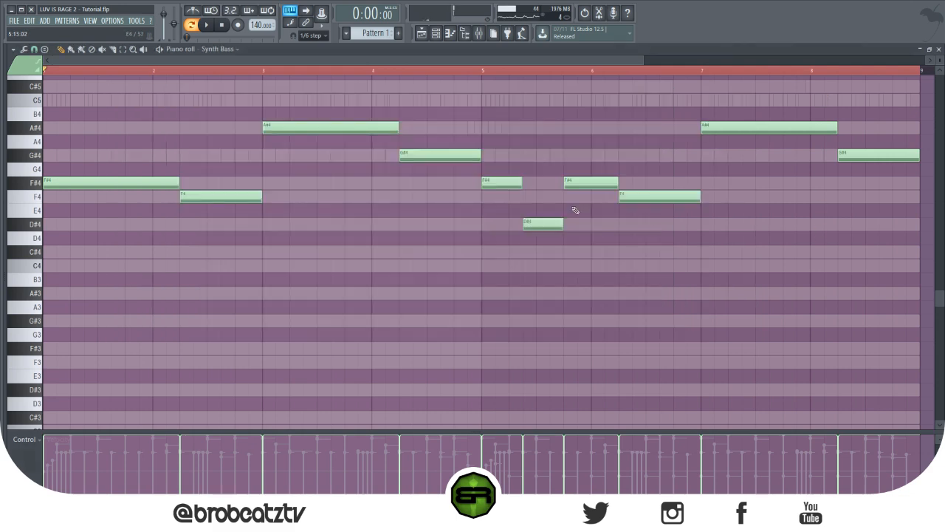
key(F6)
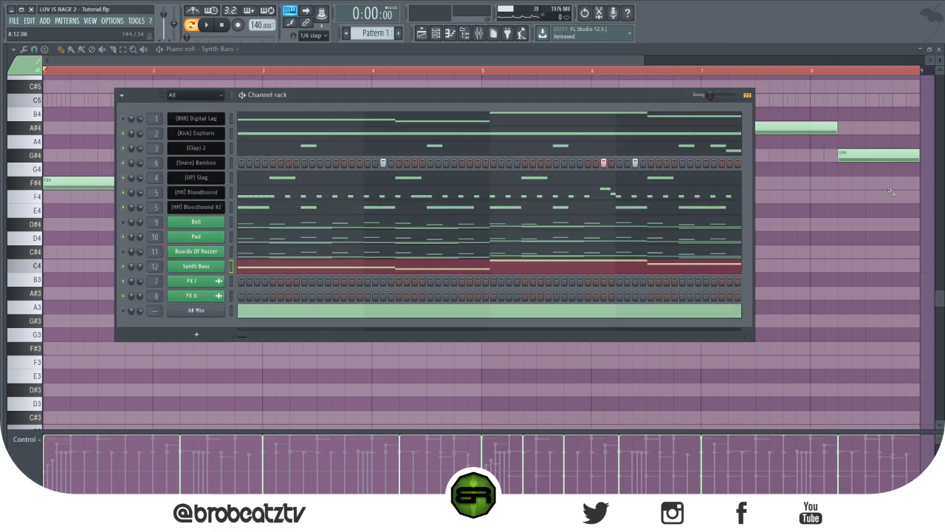
click(241, 296)
right_click(210, 294)
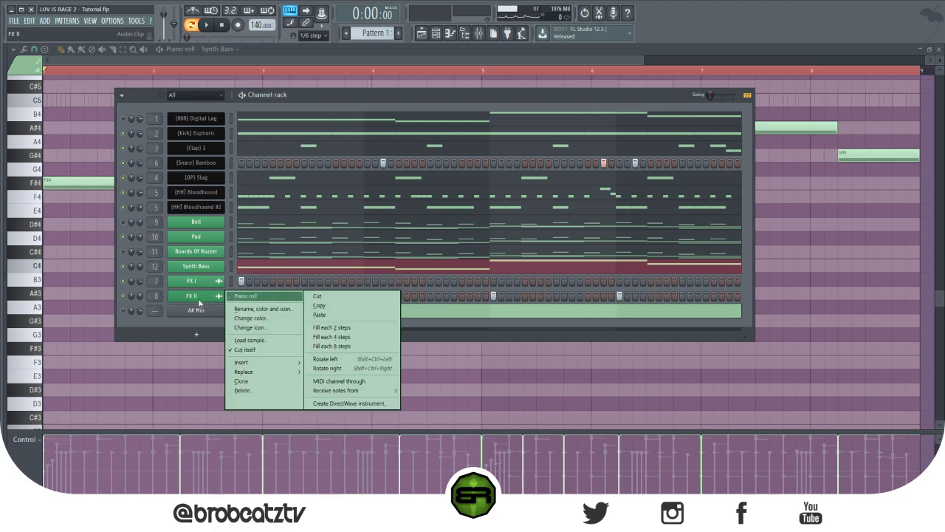
click(198, 299)
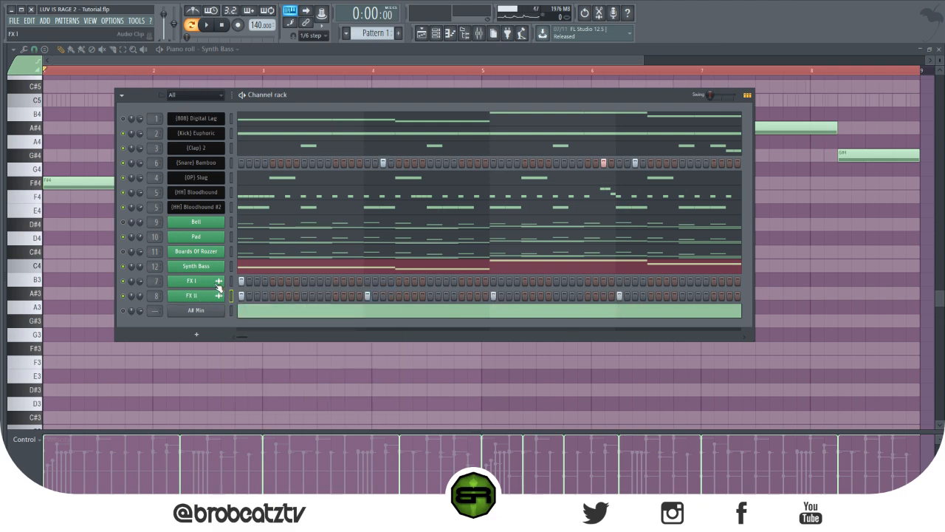
Play the pattern with the FX sounds, once with the Pad and once with Boards Of Rozzer in its place.
key(space)
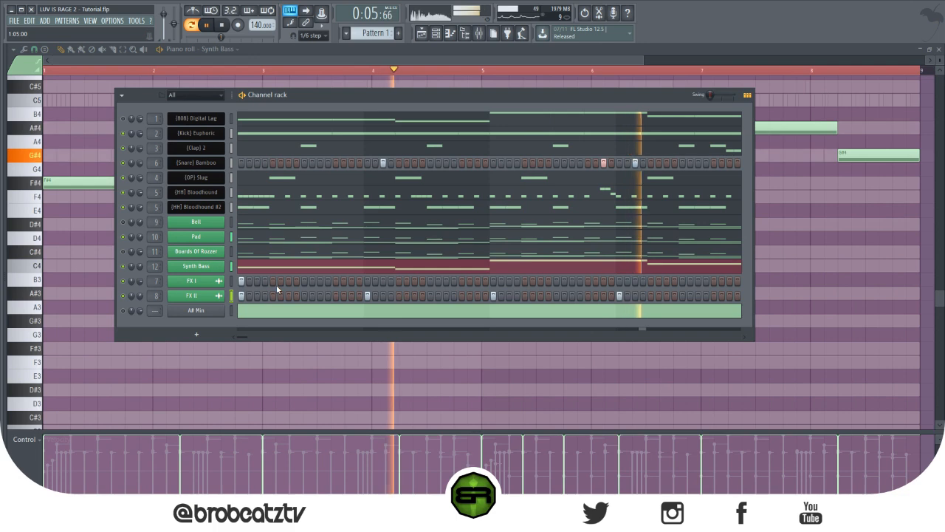
key(space)
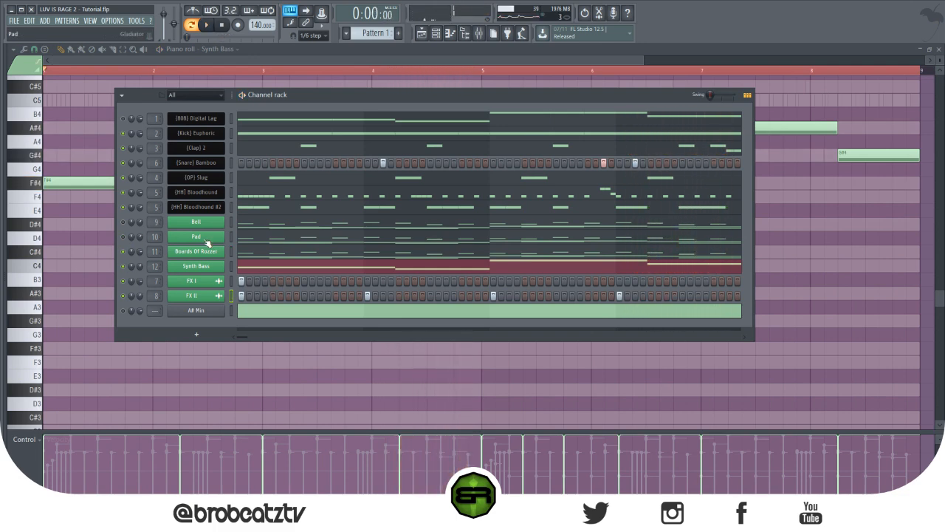
key(space)
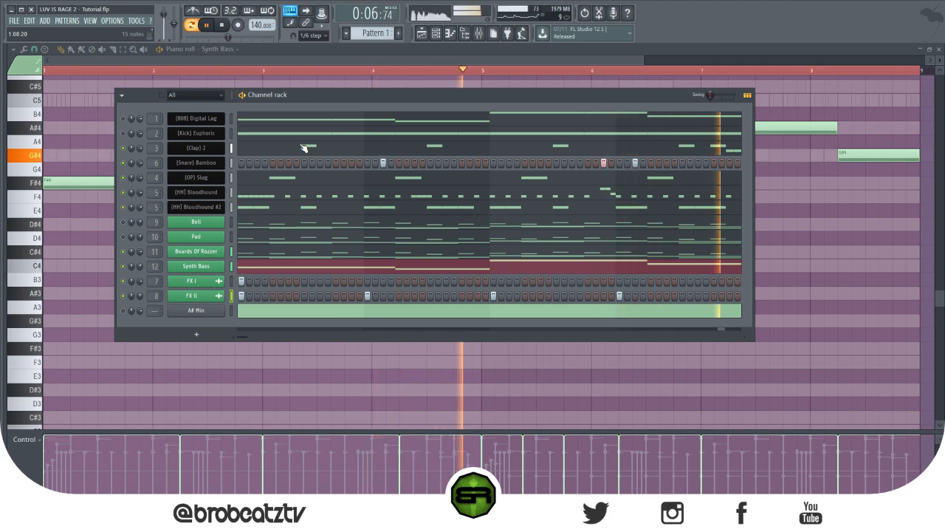
key(space)
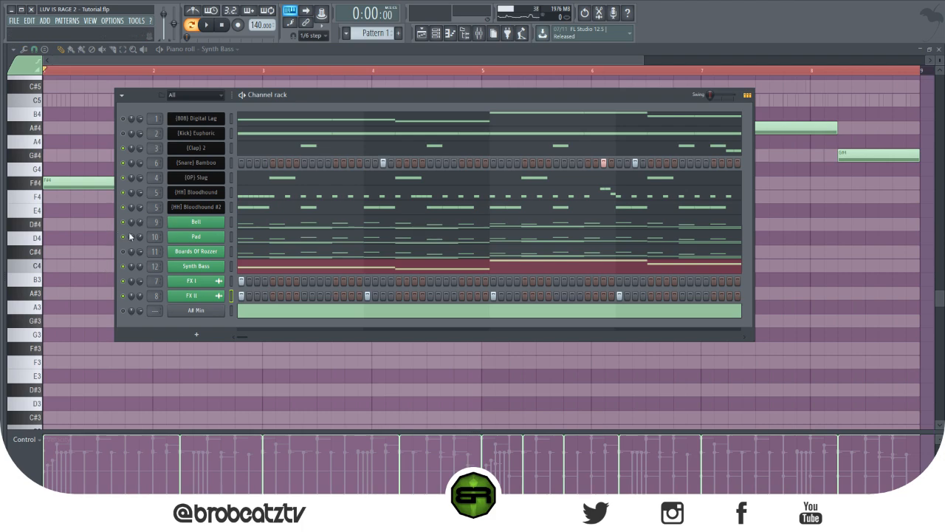
Transpose all the 808 Digital Lag notes down by octaves from the F#6 range and start playback.
click(256, 118)
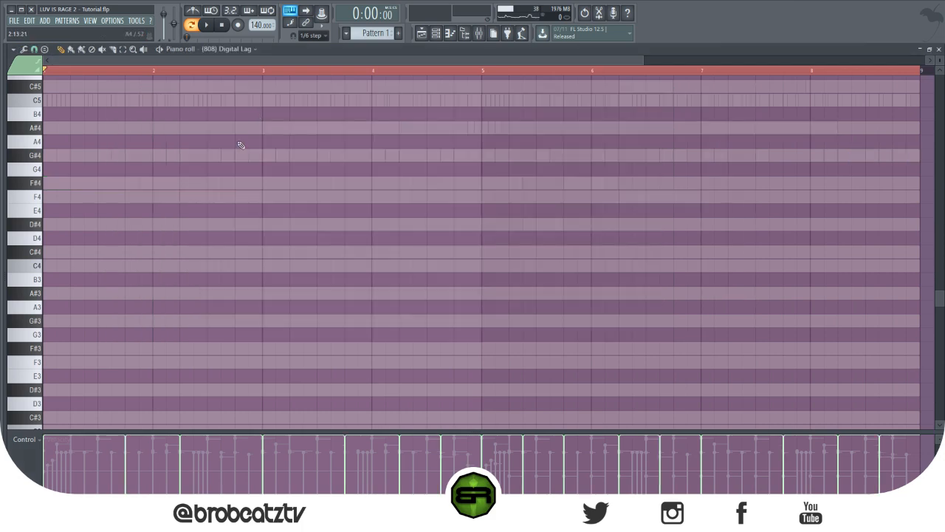
scroll(215, 177, up, 5)
ctrl+scroll(214, 184, down, 3)
scroll(214, 183, up, 5)
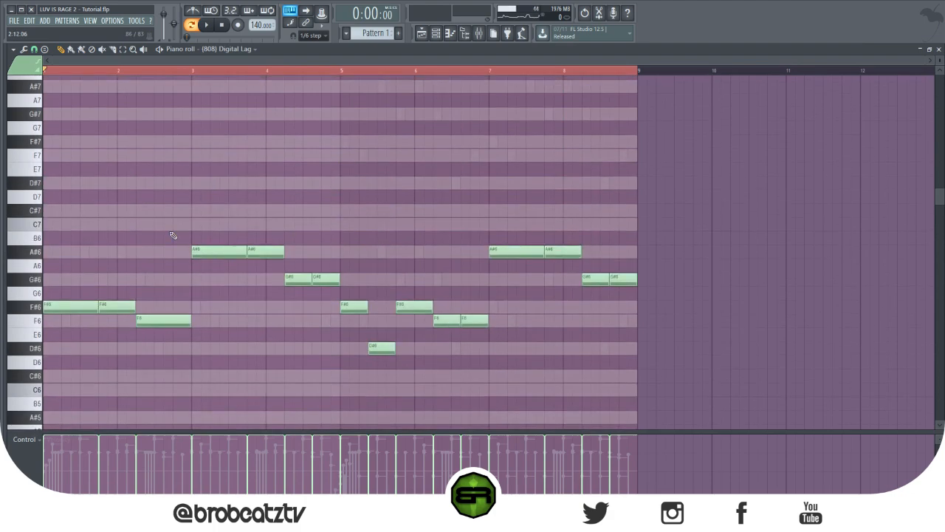
key(ctrl+a)
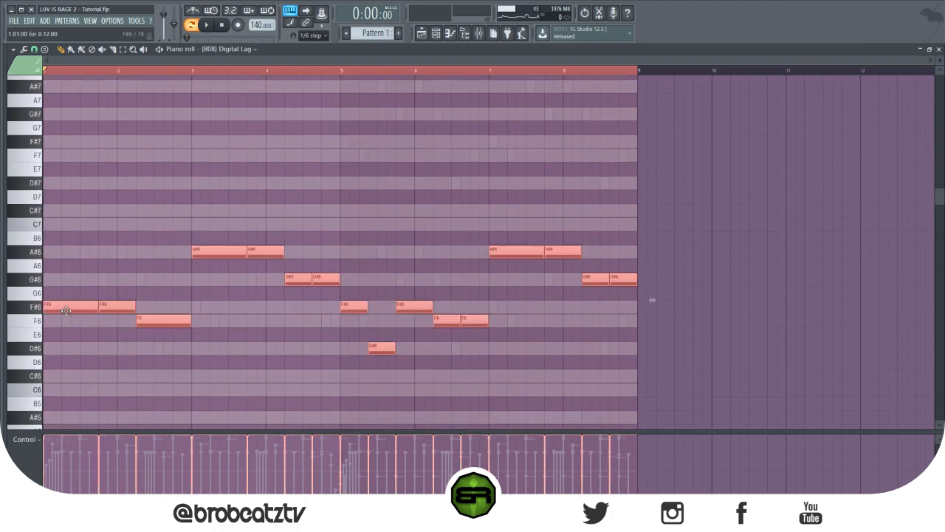
key(Delete)
key(space)
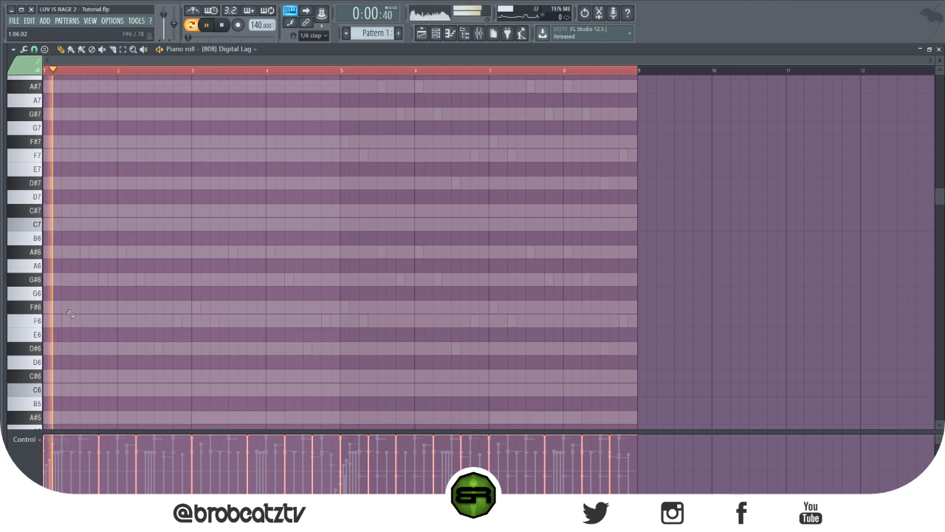
Mute the Synth Bass, set the 808 line to the octave starting on F#5, and play the pattern with the 808 and kick.
click(436, 33)
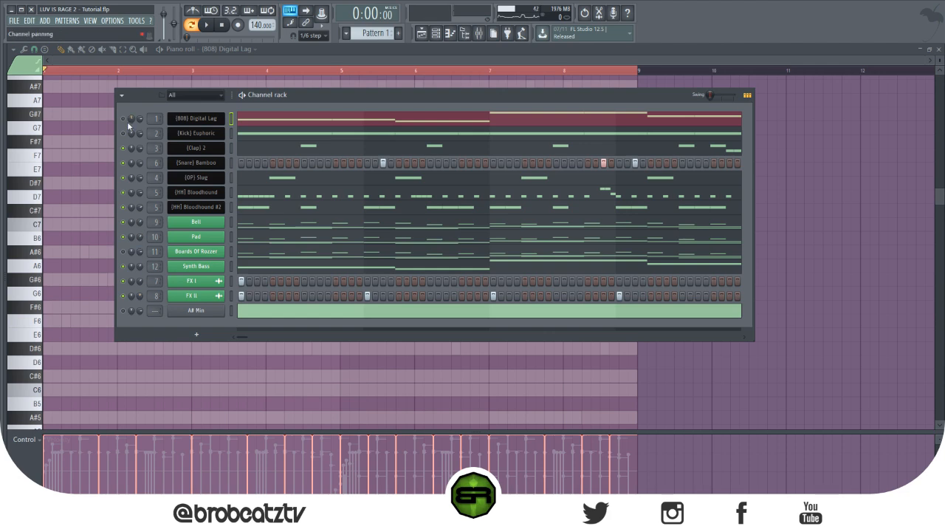
click(123, 267)
key(space)
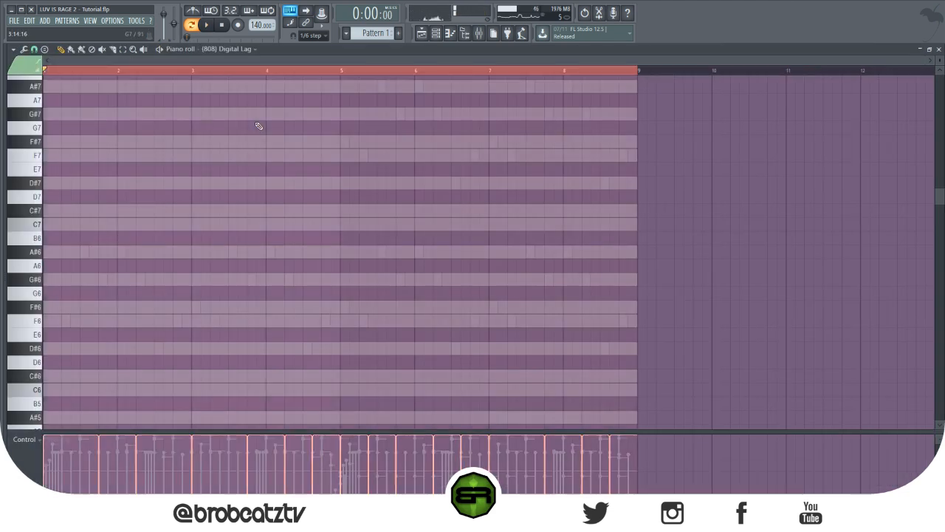
scroll(232, 226, up, 4)
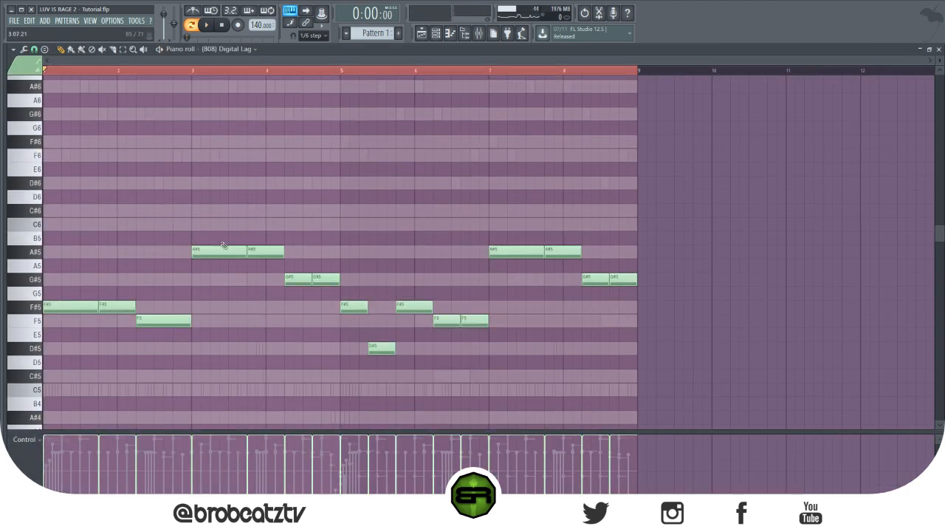
click(421, 34)
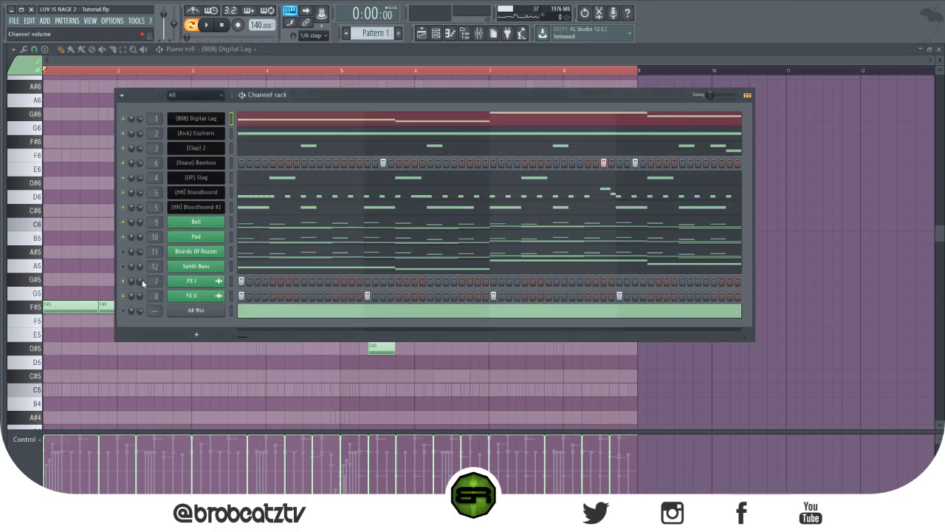
key(space)
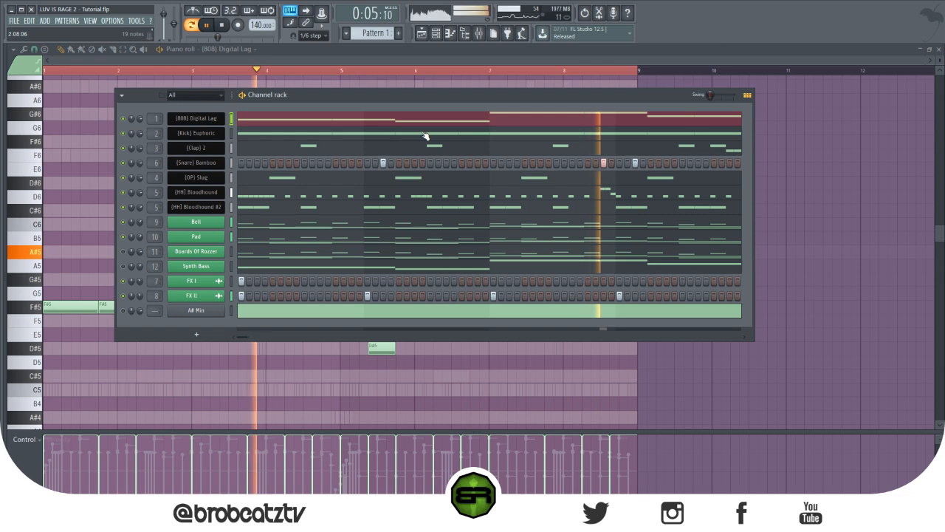
Place Pattern 1 at bar 1 of Track 1 in the playlist and split it by channel.
click(422, 34)
drag(154, 89, 148, 88)
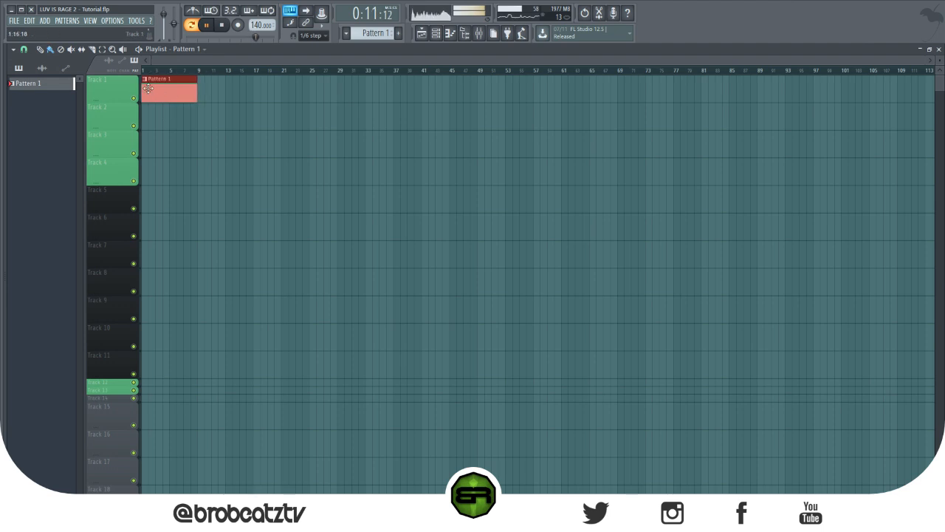
click(347, 33)
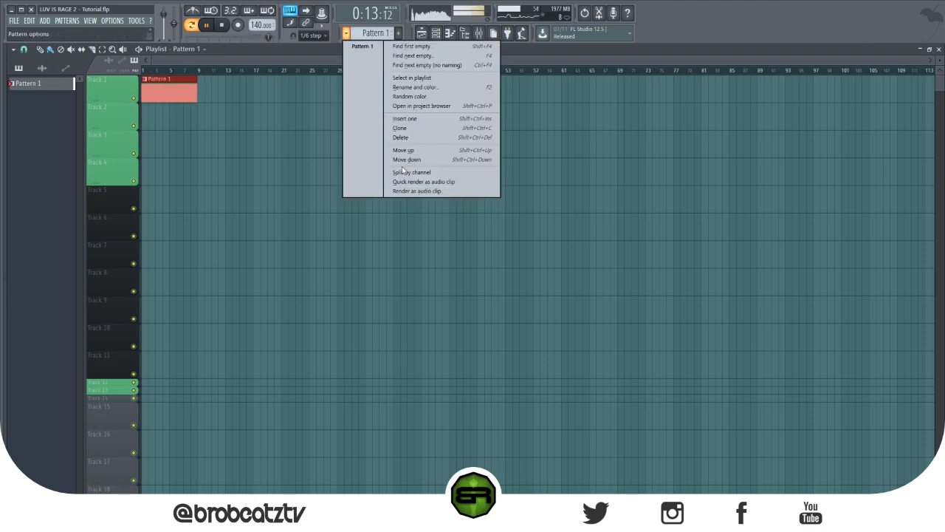
click(402, 180)
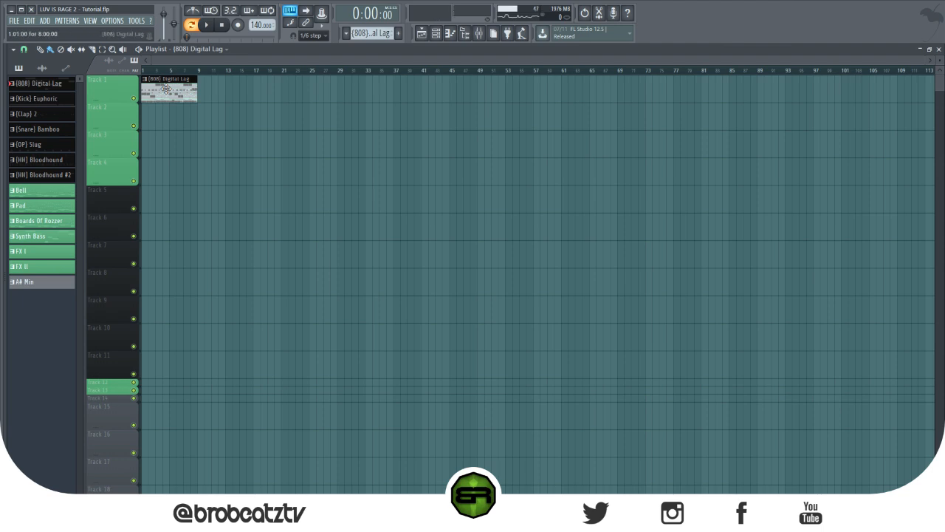
Move the 808, kick, clap, snare, OP Slug and both Bloodhound hi-hat clips onto Tracks 5 to 11 at bar 1.
drag(169, 90, 162, 190)
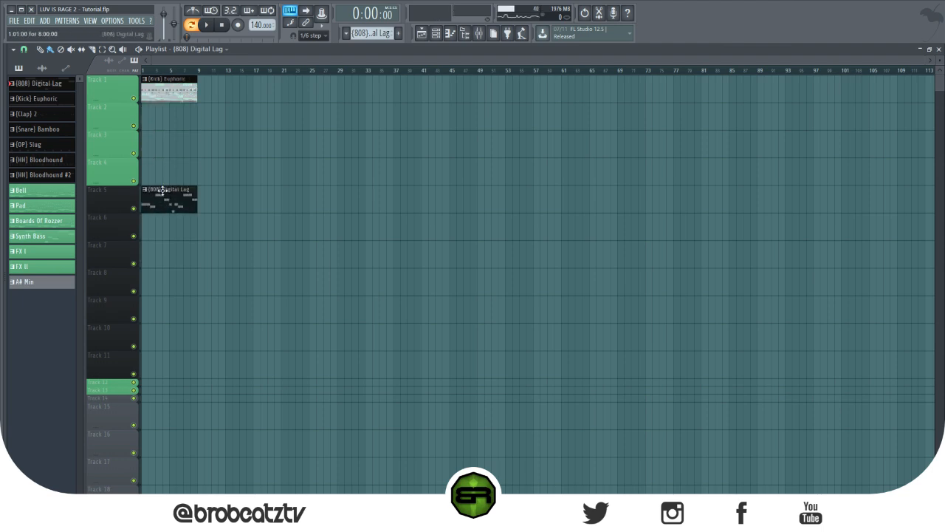
drag(164, 93, 143, 227)
drag(169, 77, 153, 245)
drag(168, 88, 150, 281)
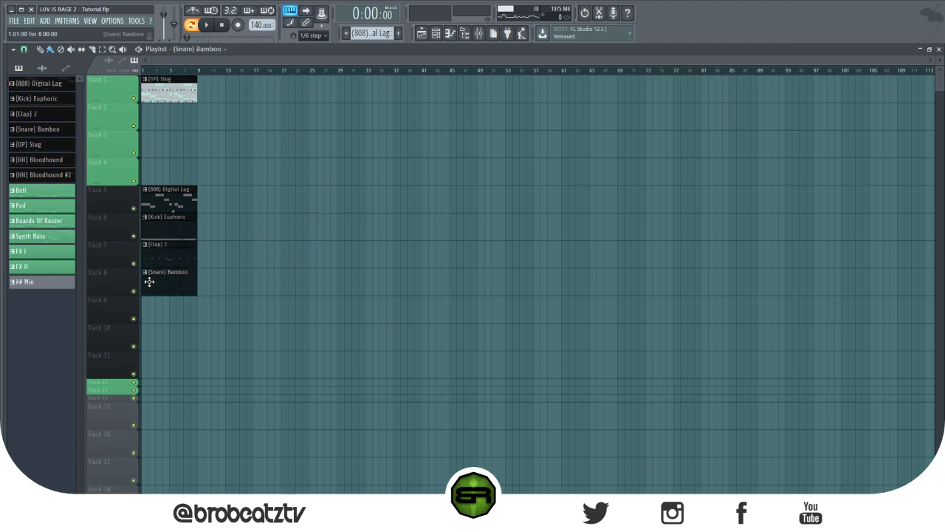
drag(171, 79, 158, 295)
drag(168, 80, 169, 356)
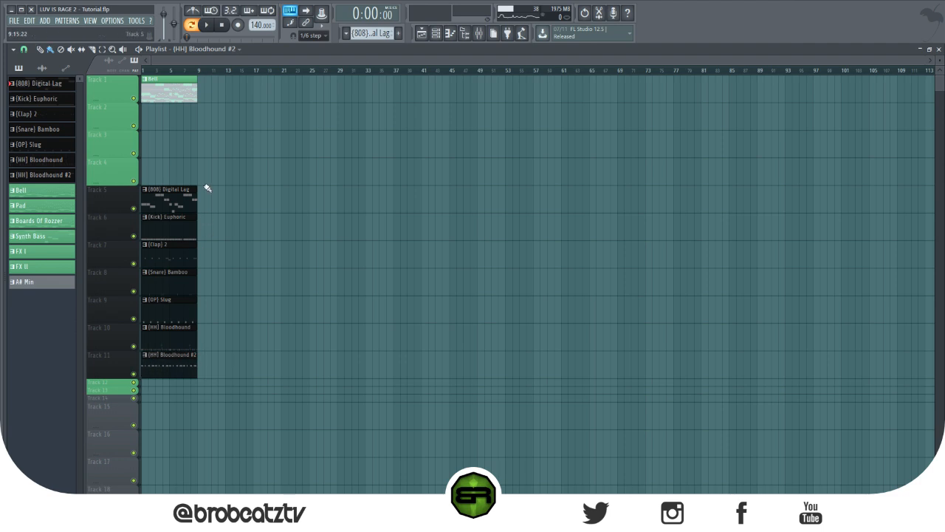
Move the Bell, Pad and Boards Of Rozzer clips onto Tracks 2, 3 and 4, and set the Synth Bass clip aside.
drag(169, 88, 151, 144)
key(space)
key(space)
drag(162, 99, 161, 177)
Move the FX clips onto Tracks 12 and 13 and delete the A# Min clip from the playlist.
drag(169, 82, 142, 393)
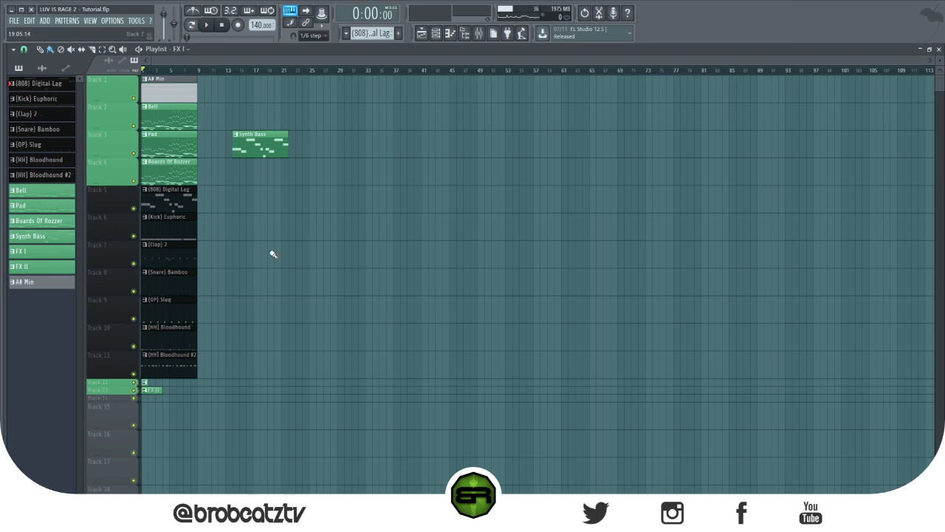
drag(170, 97, 330, 115)
right_click(348, 129)
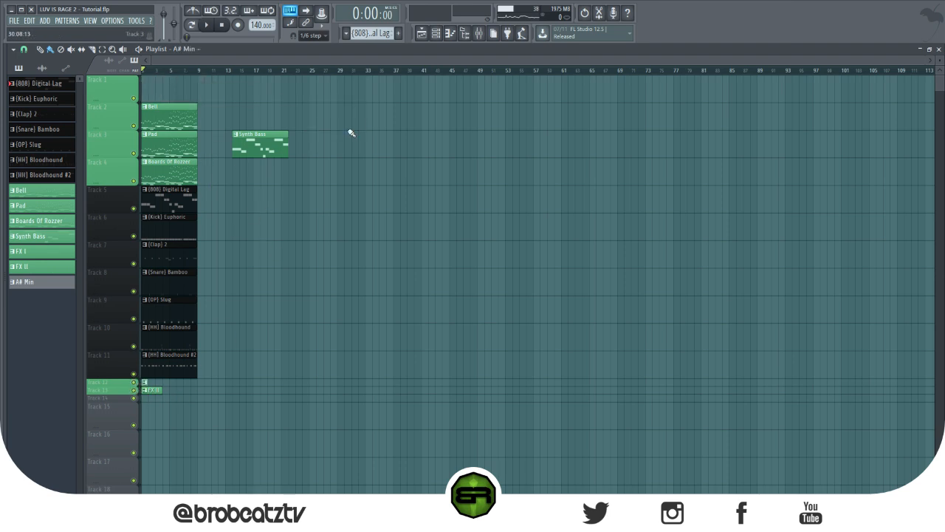
Move the Bell, Pad and Boards Of Rozzer clips up to Tracks 1 to 3 and place the Synth Bass clip at bar 1 of Track 4.
drag(177, 179, 161, 63)
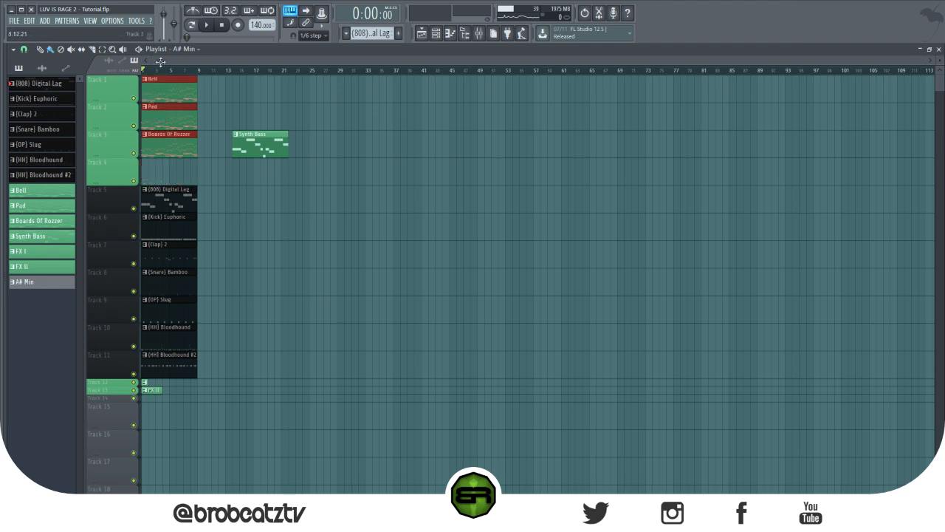
ctrl+click(241, 189)
drag(257, 148, 159, 168)
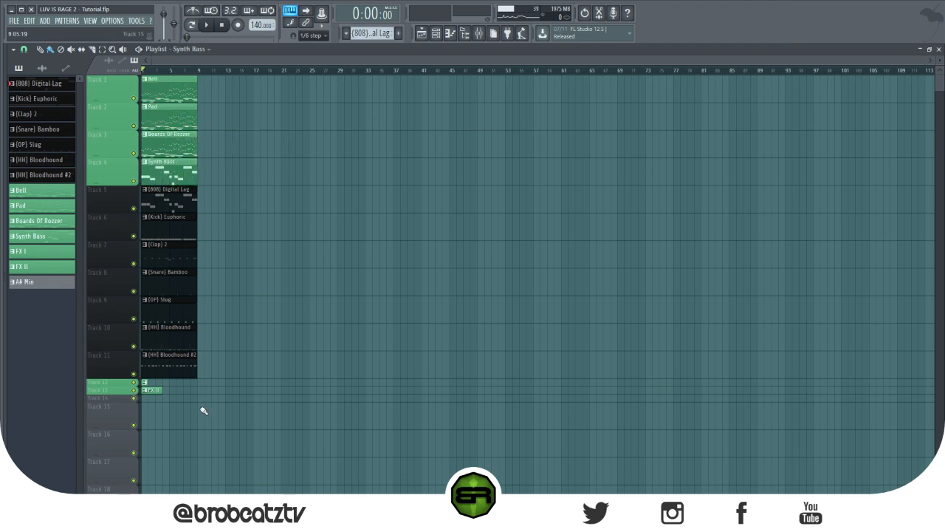
Set the Synth Bass clip aside, duplicate the Bell to Bloodhound #2 clips at bar 9, and repeat FX II every four bars through bar 13.
drag(160, 172, 343, 172)
drag(220, 95, 213, 358)
ctrl+click(178, 422)
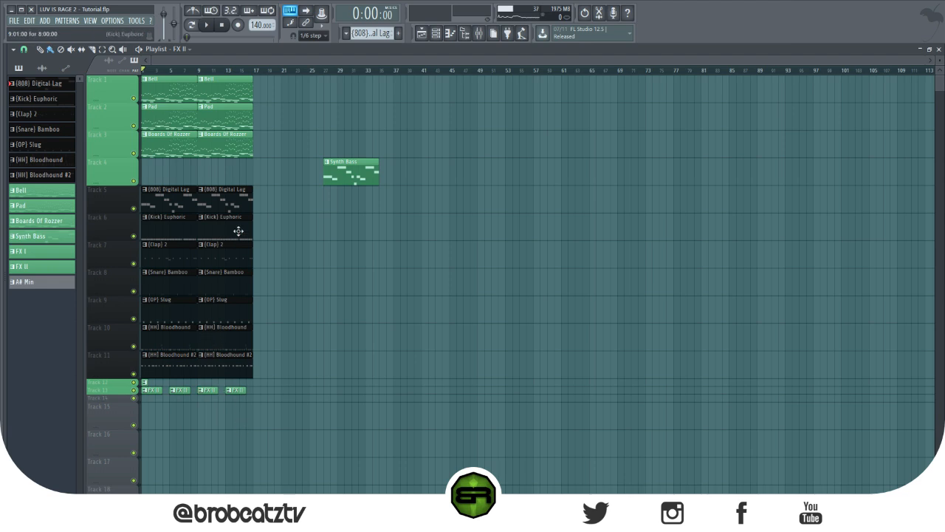
With the song playing, move Synth Bass to bar 17 and rearrange Track 3 so Boards Of Rozzer starts with a short clip at bar 13.
key(space)
drag(354, 176, 283, 176)
right_click(185, 147)
drag(217, 147, 332, 153)
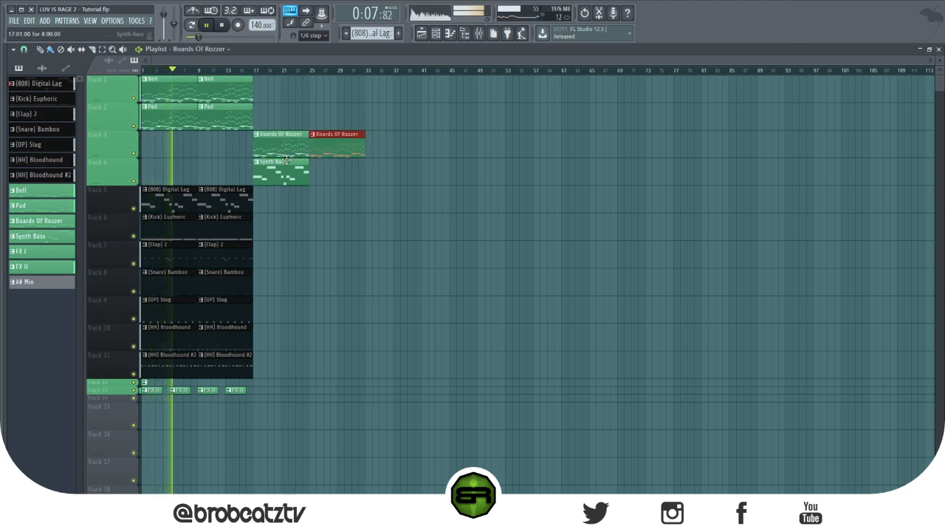
click(276, 225)
drag(327, 225, 237, 145)
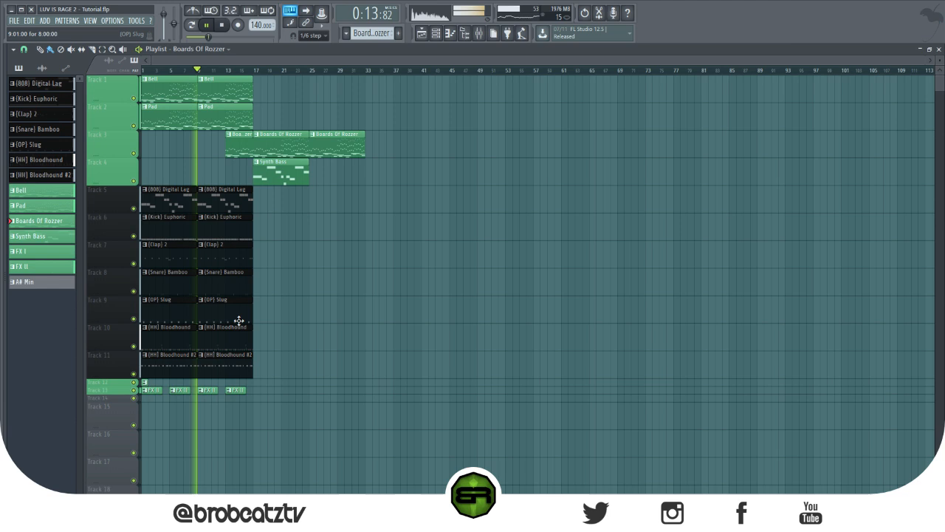
Remove the second Bloodhound #2 hi-hat clip at bar 9, and add a Bloodhound #2 and a Clap 2 clip at bar 17.
right_click(231, 367)
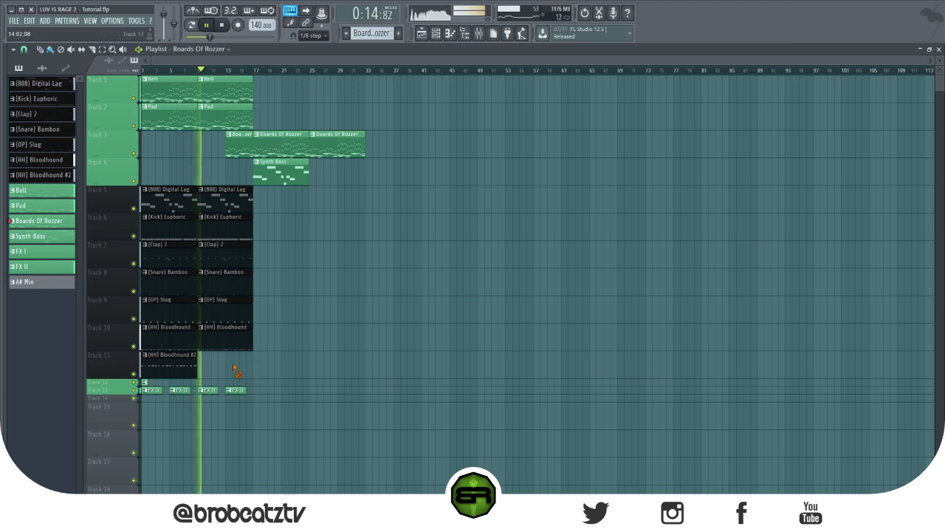
click(181, 366)
drag(250, 369, 262, 365)
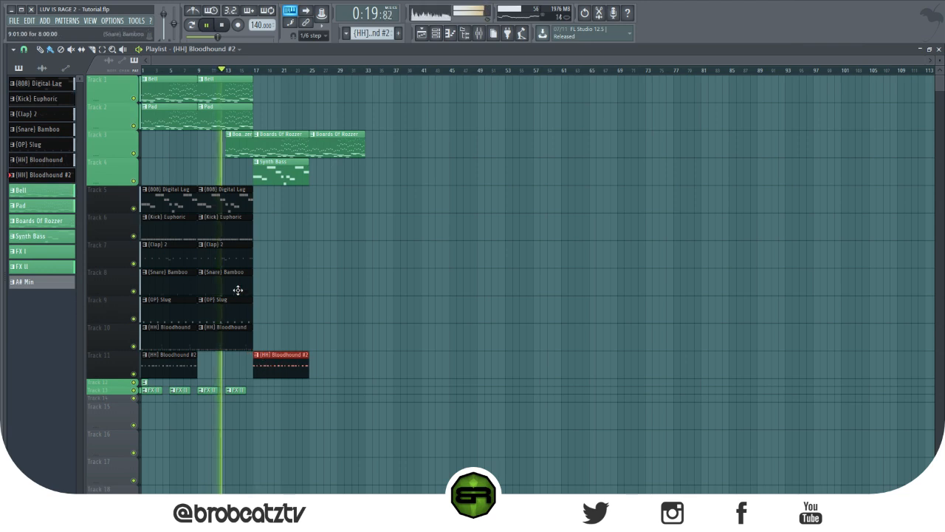
click(242, 257)
drag(263, 253, 257, 253)
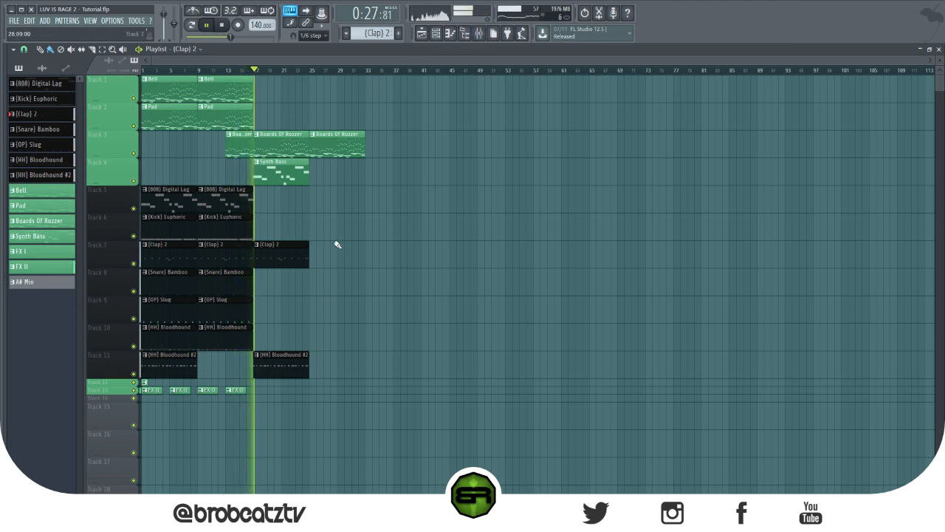
Check the channel rack with playback stopped, close it and resume playing the song.
click(437, 34)
key(space)
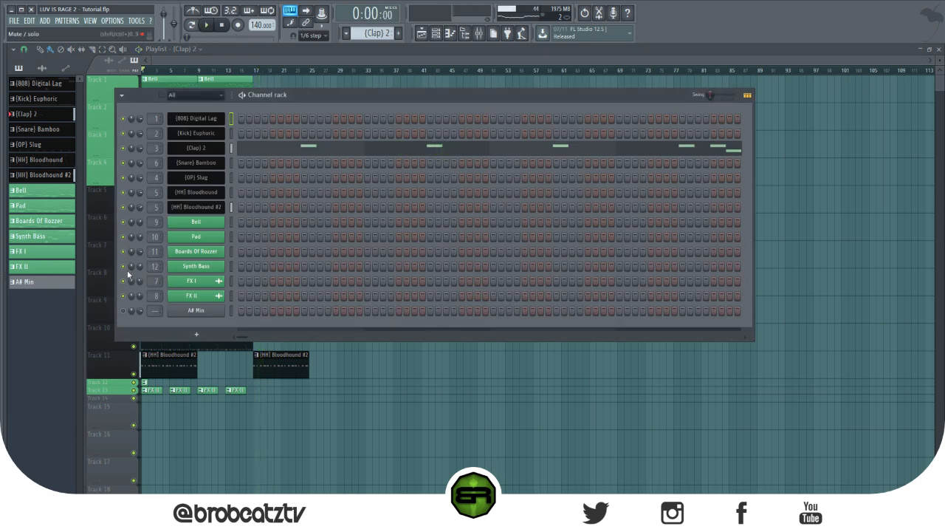
key(F6)
key(space)
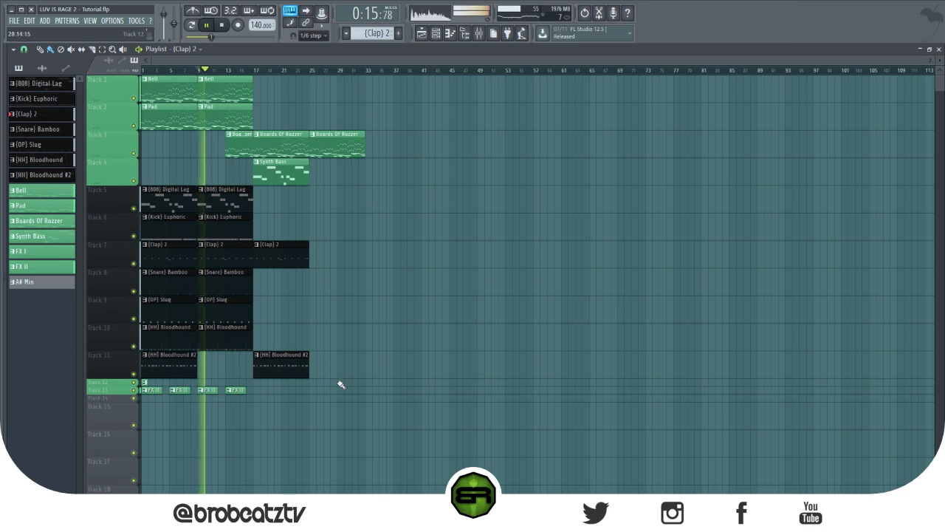
Copy the Kick Euphoric and Clap 2 clips from bar 9 to bars 25 and 33.
key(c)
drag(225, 214, 225, 257)
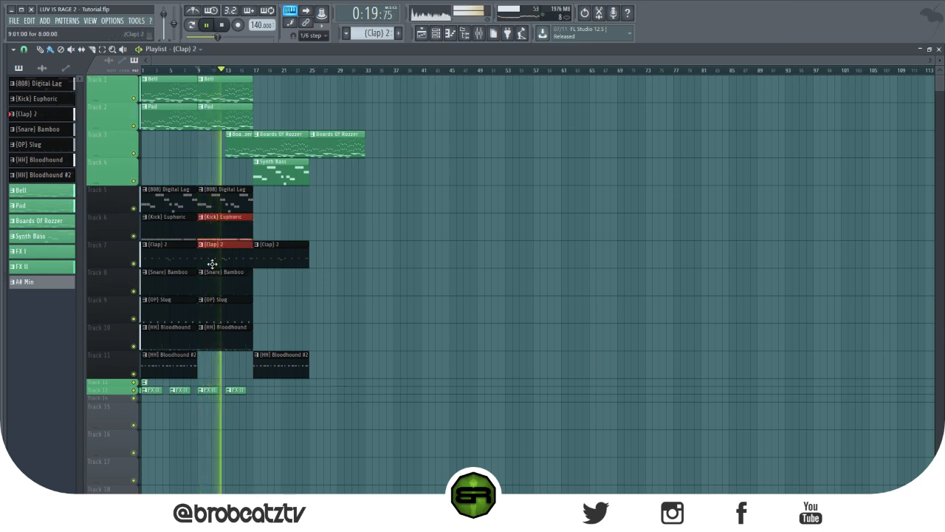
drag(216, 233, 330, 228)
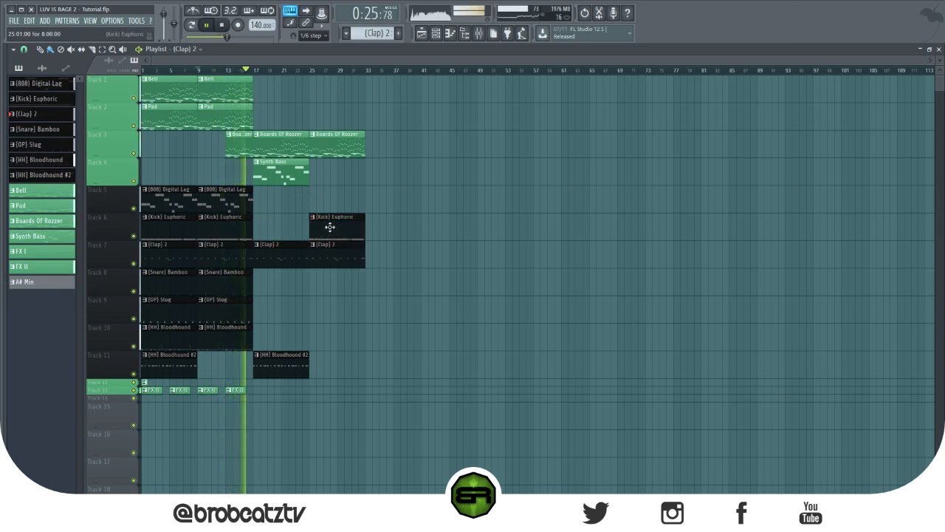
drag(329, 202, 361, 275)
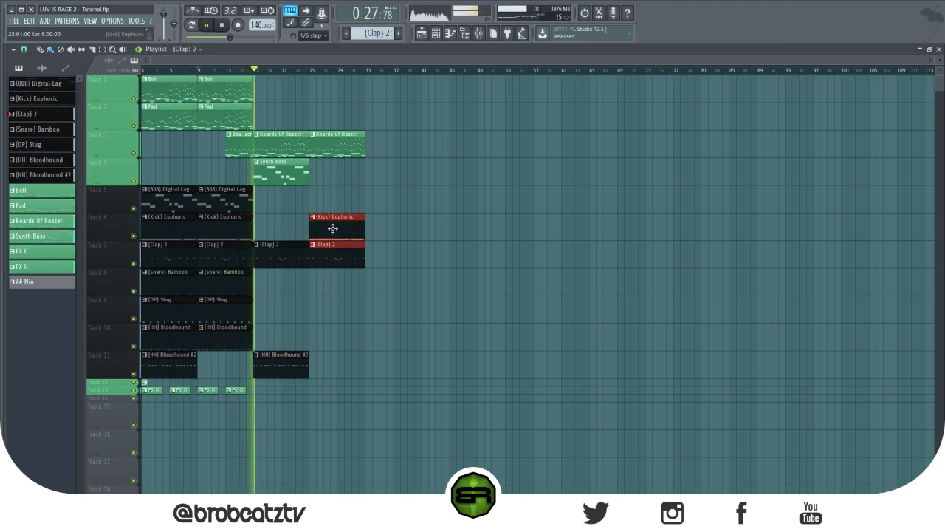
drag(332, 229, 393, 236)
ctrl+click(438, 293)
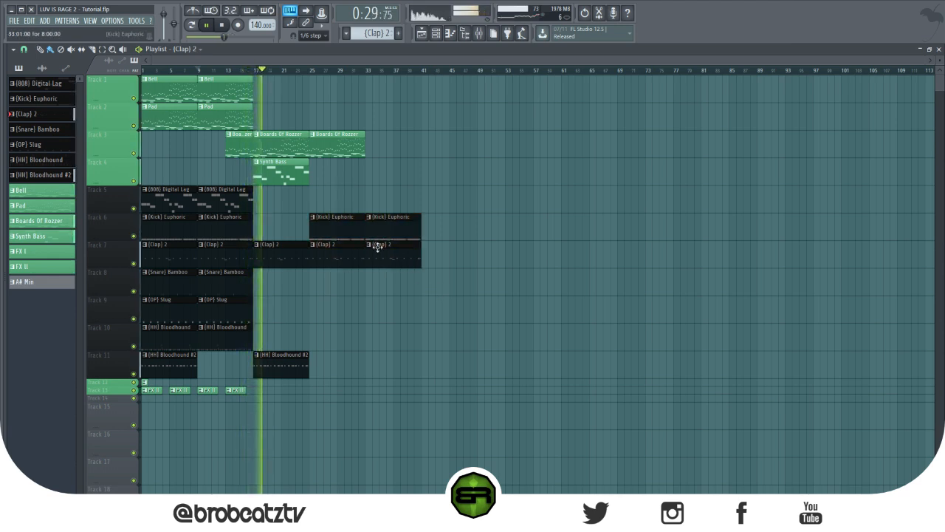
Add another Bloodhound #2 hi-hat clip at bar 25 of Track 11.
click(271, 357)
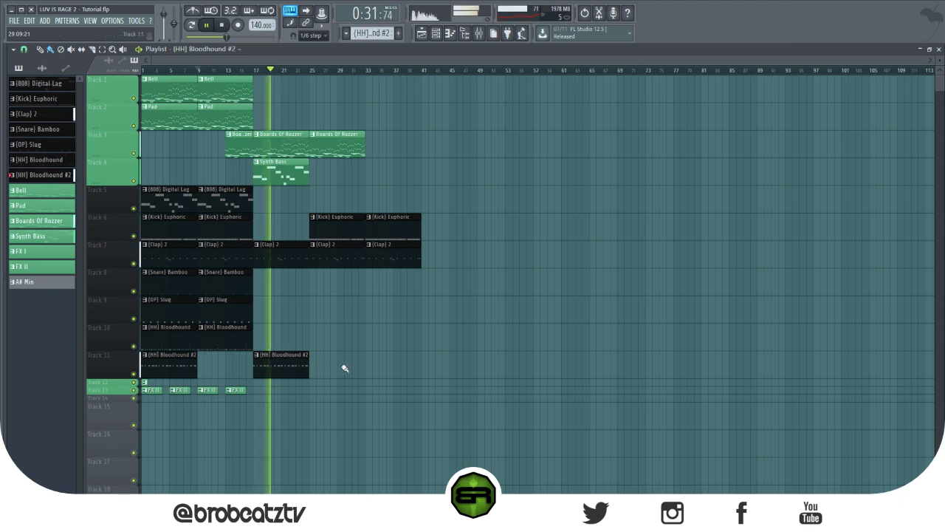
click(318, 364)
drag(317, 364, 338, 361)
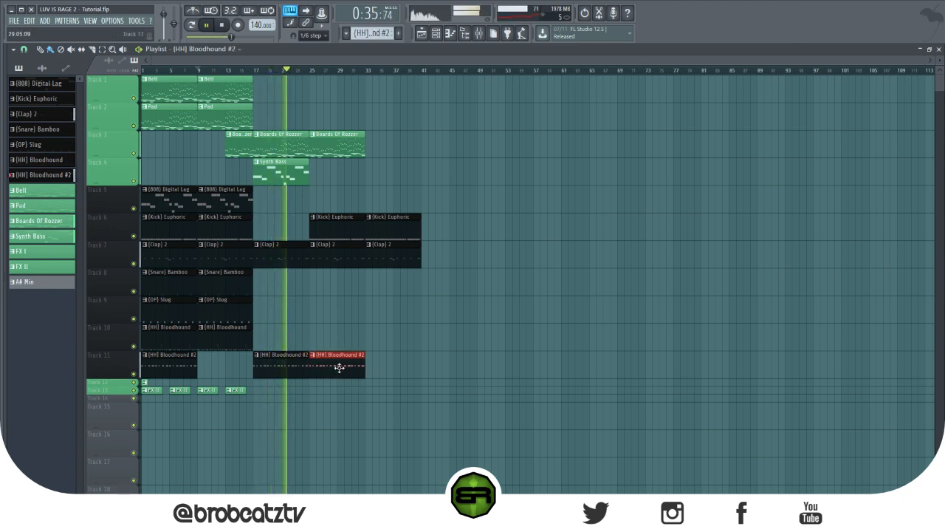
Copy the Synth Bass clip to bar 25 and duplicate the Boards Of Rozzer and Synth Bass clips at bar 33.
drag(296, 182, 352, 180)
drag(338, 116, 338, 179)
key(ctrl+b)
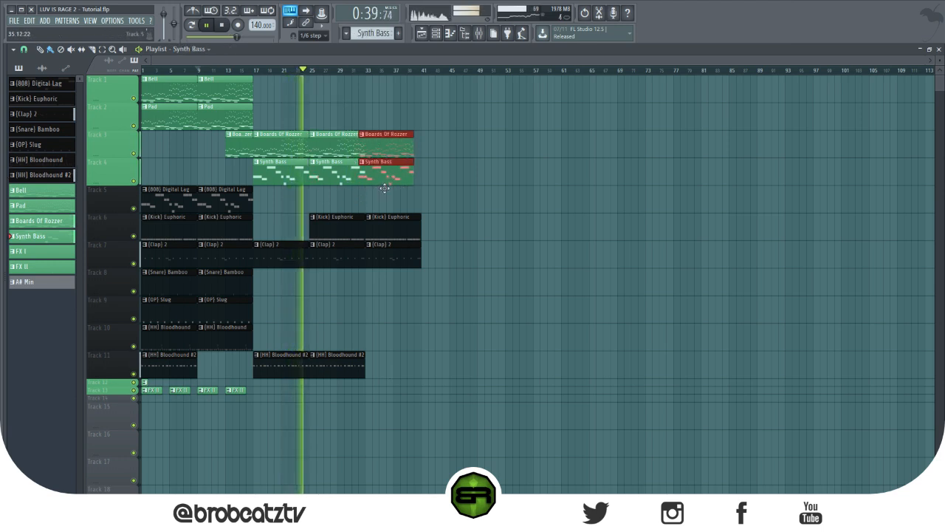
click(416, 194)
Copy the whole opening 16-bar section, including the FX clips, to bar 41.
click(229, 123)
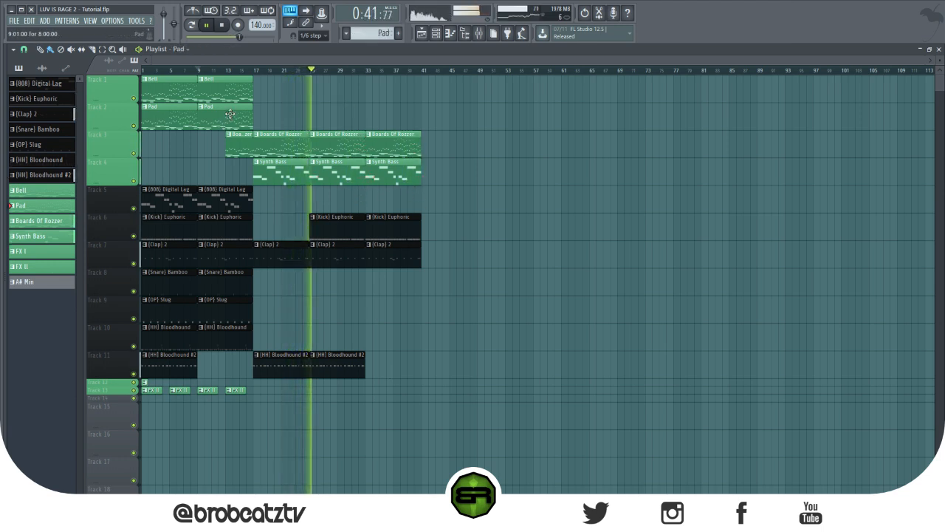
drag(224, 80, 220, 264)
mouse_move(252, 80)
mouse_down()
mouse_move(202, 246)
mouse_move(142, 393)
mouse_move(460, 365)
mouse_move(435, 365)
mouse_up()
key(ctrl+d)
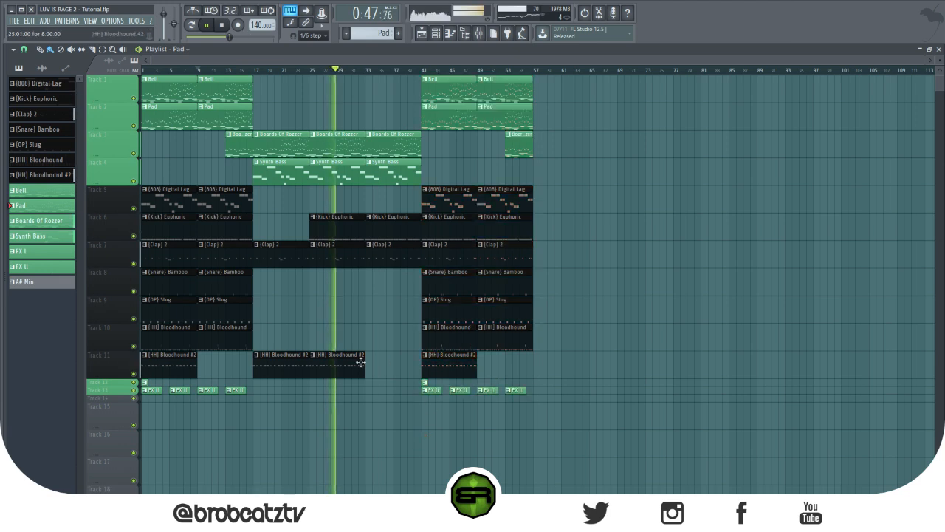
Add a Snare Bamboo clip on Track 8 and a Bloodhound hi-hat clip on Track 10 at bar 33.
click(222, 286)
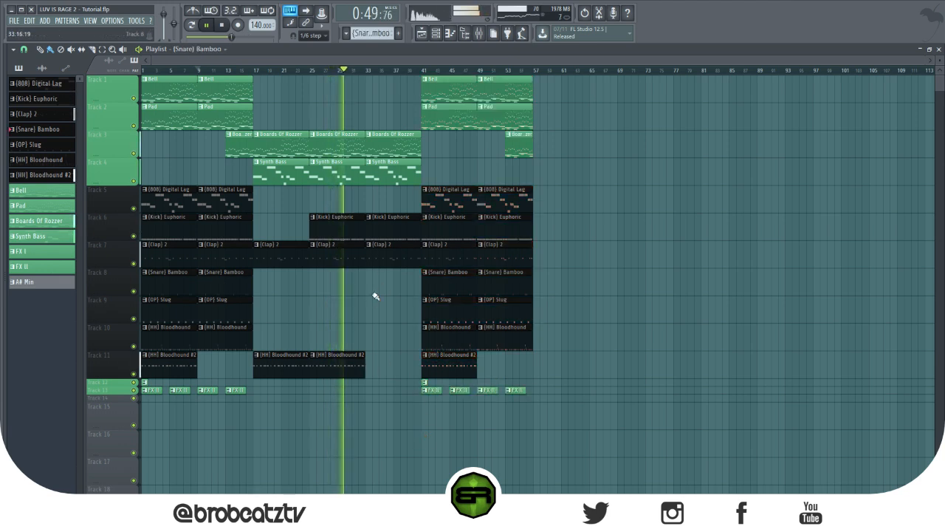
click(370, 287)
click(422, 338)
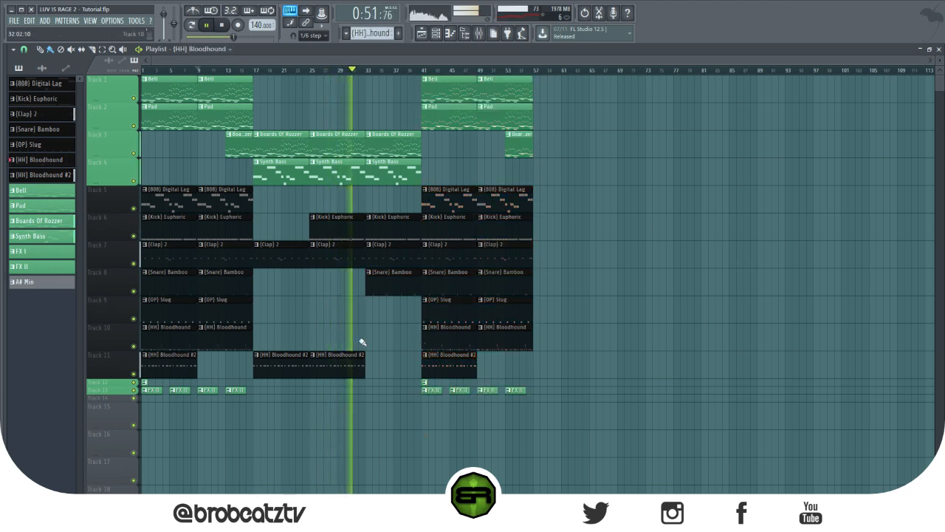
click(378, 341)
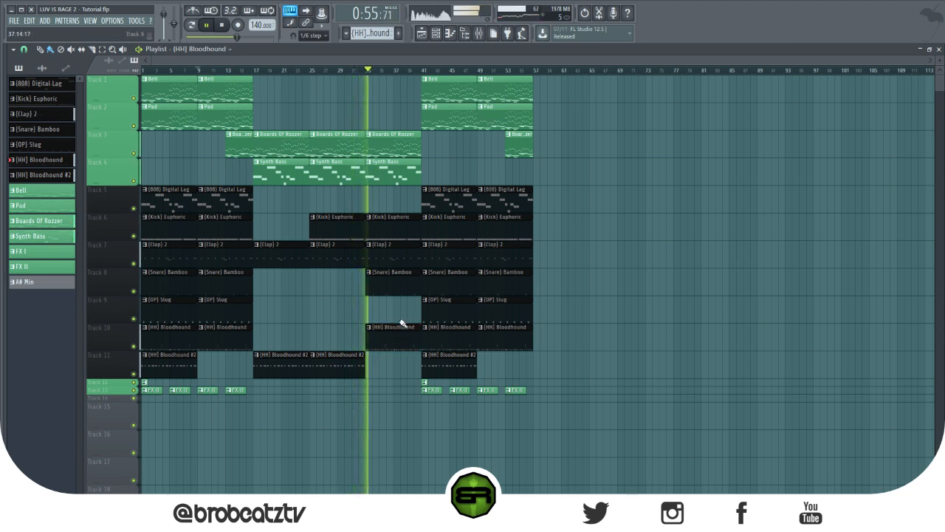
Shorten the Kick Euphoric clip at bar 33 to end at bar 39, and try the same trim on the Synth Bass clip before restoring it.
drag(419, 227, 406, 228)
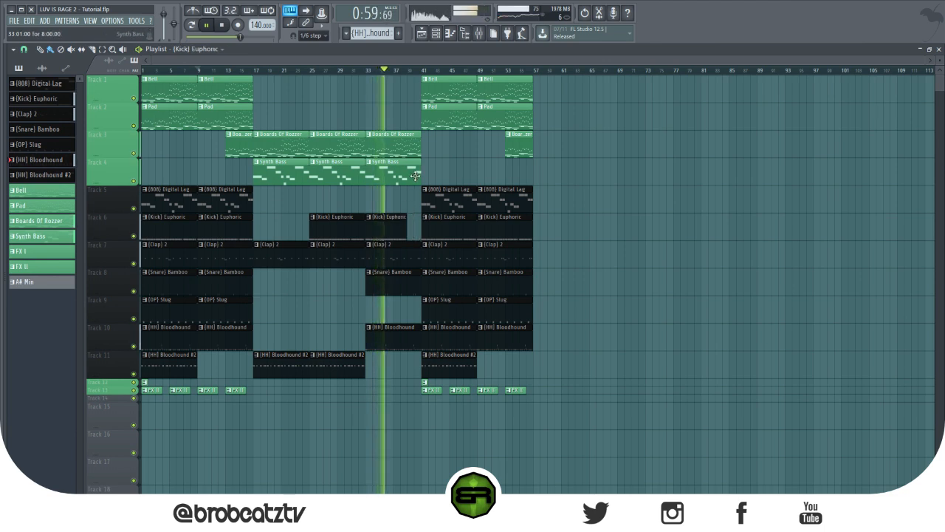
drag(419, 173, 407, 172)
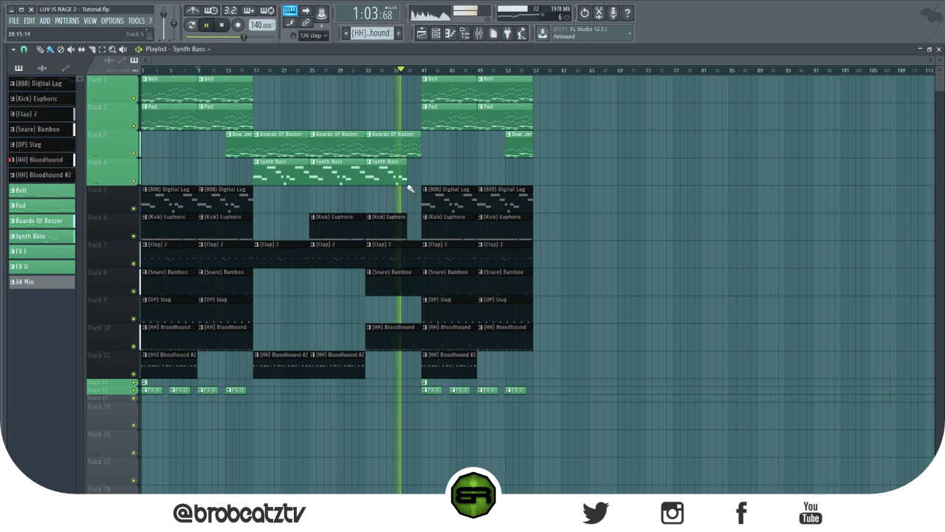
drag(406, 182, 421, 185)
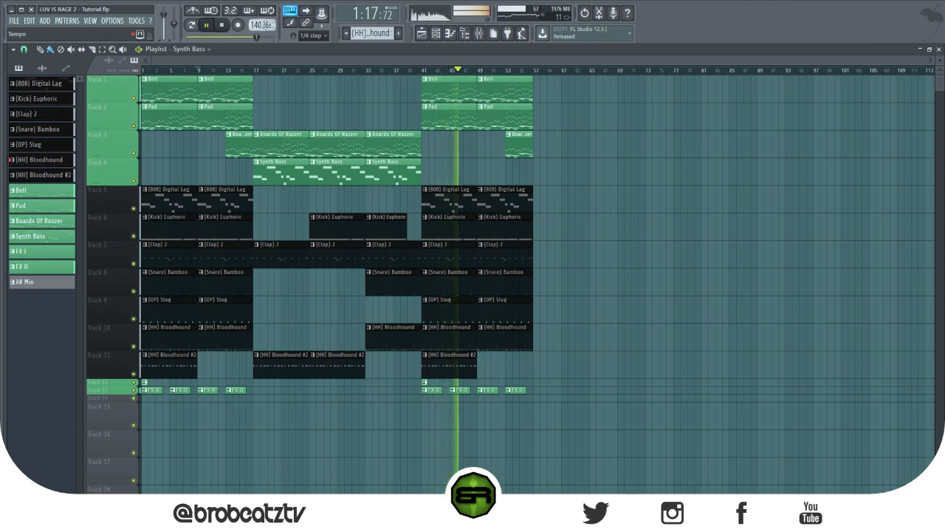
Stop playback, set the tempo to 158 BPM and play the arrangement from the start.
click(222, 25)
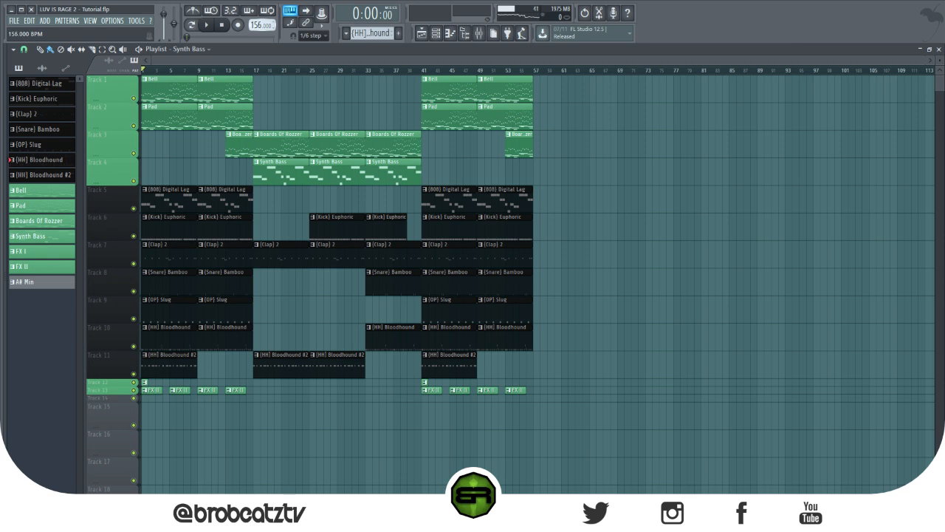
click(212, 26)
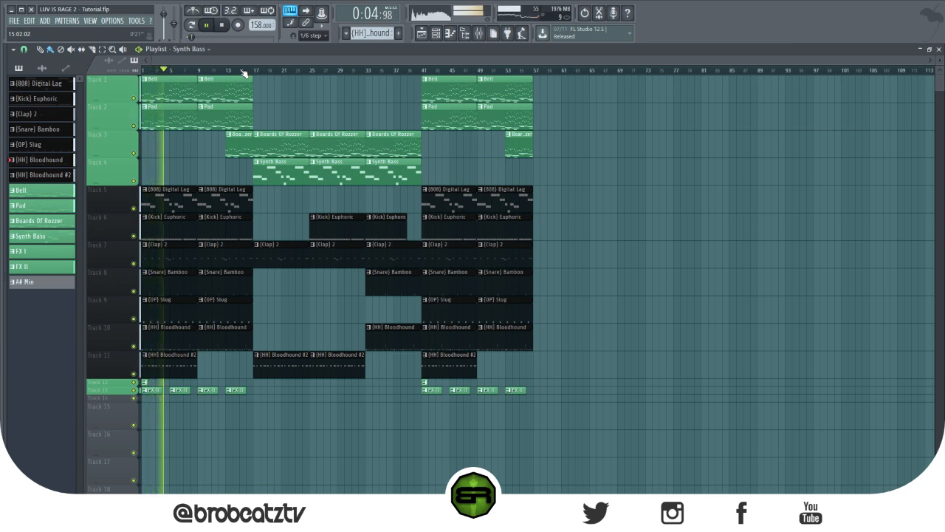
Delete the Pad and Kick Euphoric clips at bar 9, add a Bell clip at bar 33 and stop playback.
right_click(222, 122)
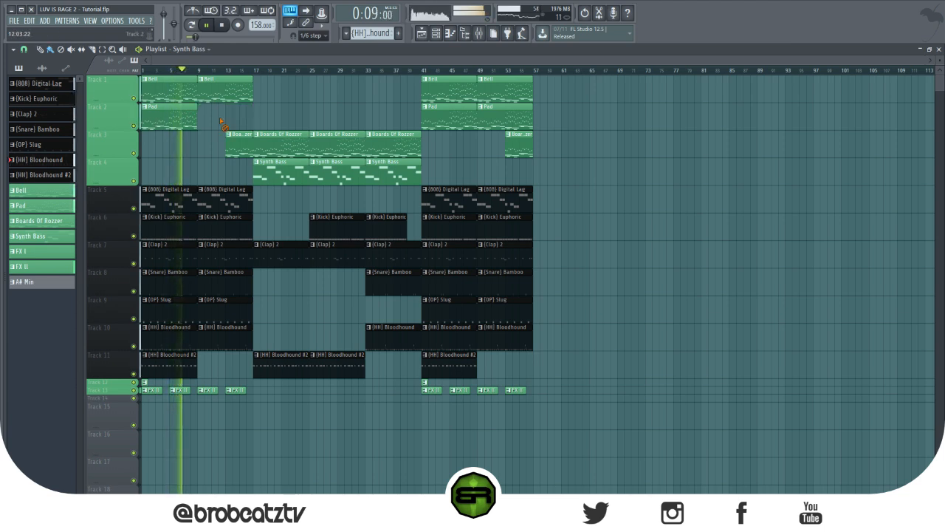
right_click(217, 232)
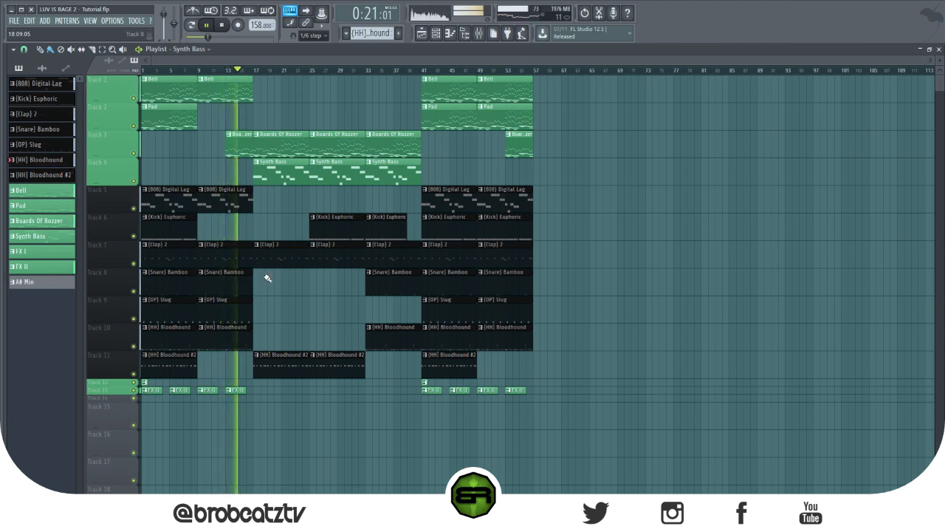
click(365, 96)
click(221, 25)
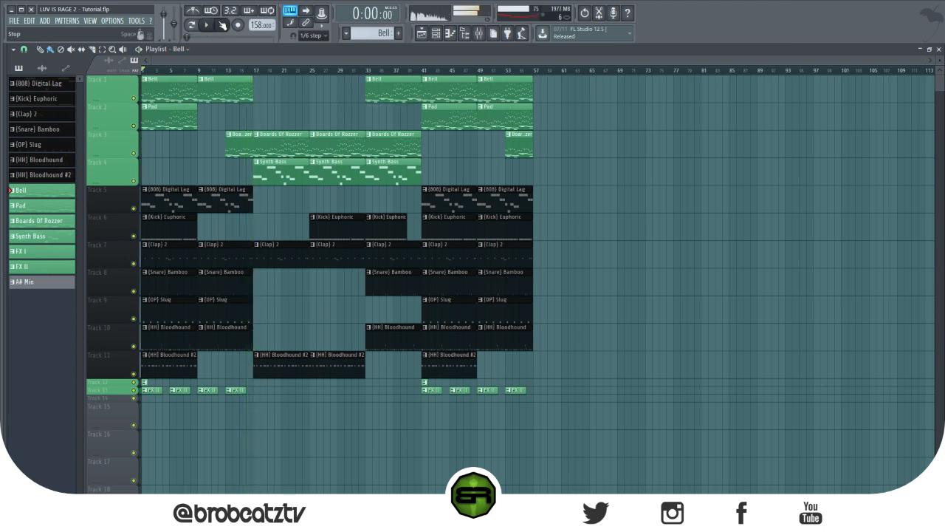